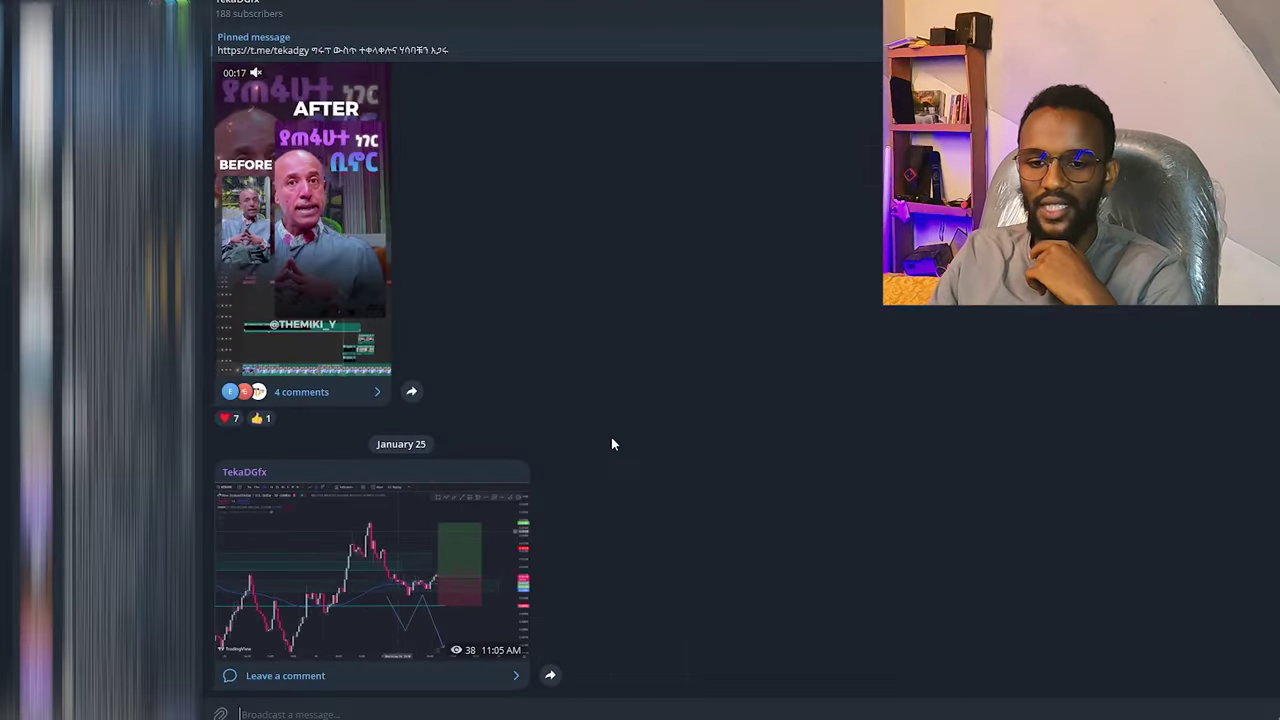
# - Scroll through the recent chart posts, enlarging several chart images including the 11:31 AM post
pyautogui.scroll(3, 611, 437)
pyautogui.scroll(3, 618, 438)
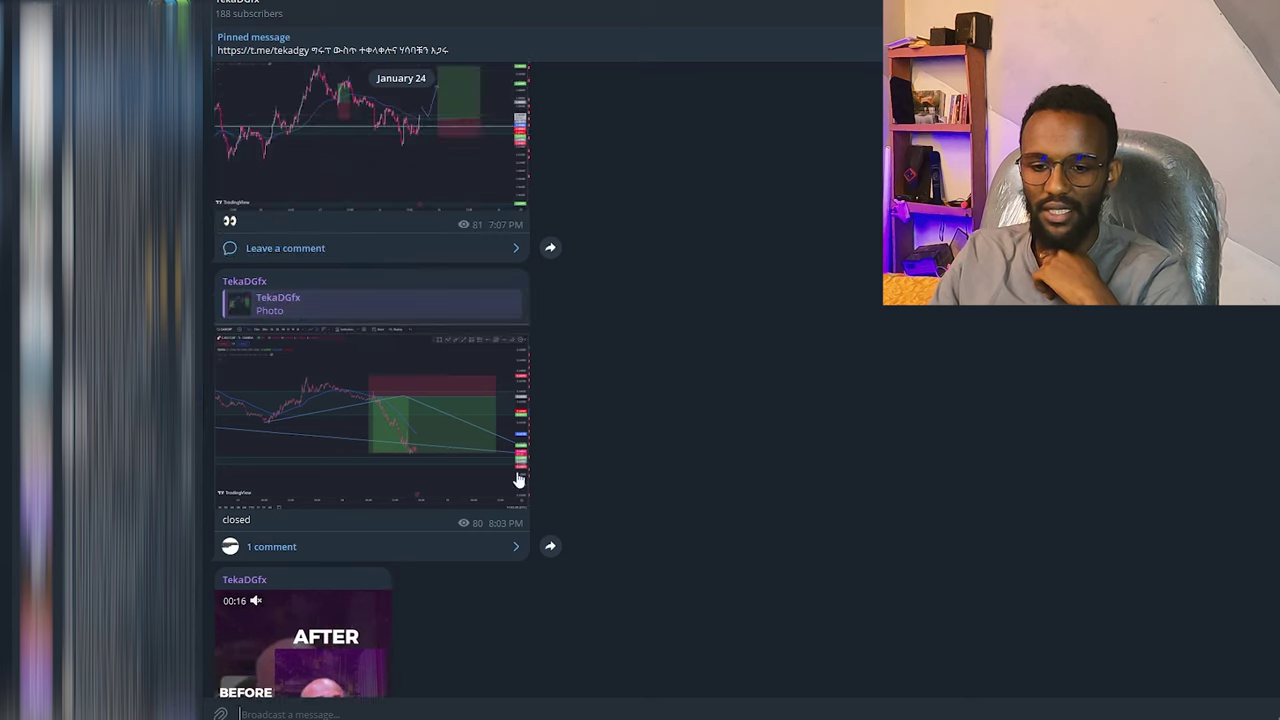
pyautogui.click(393, 413)
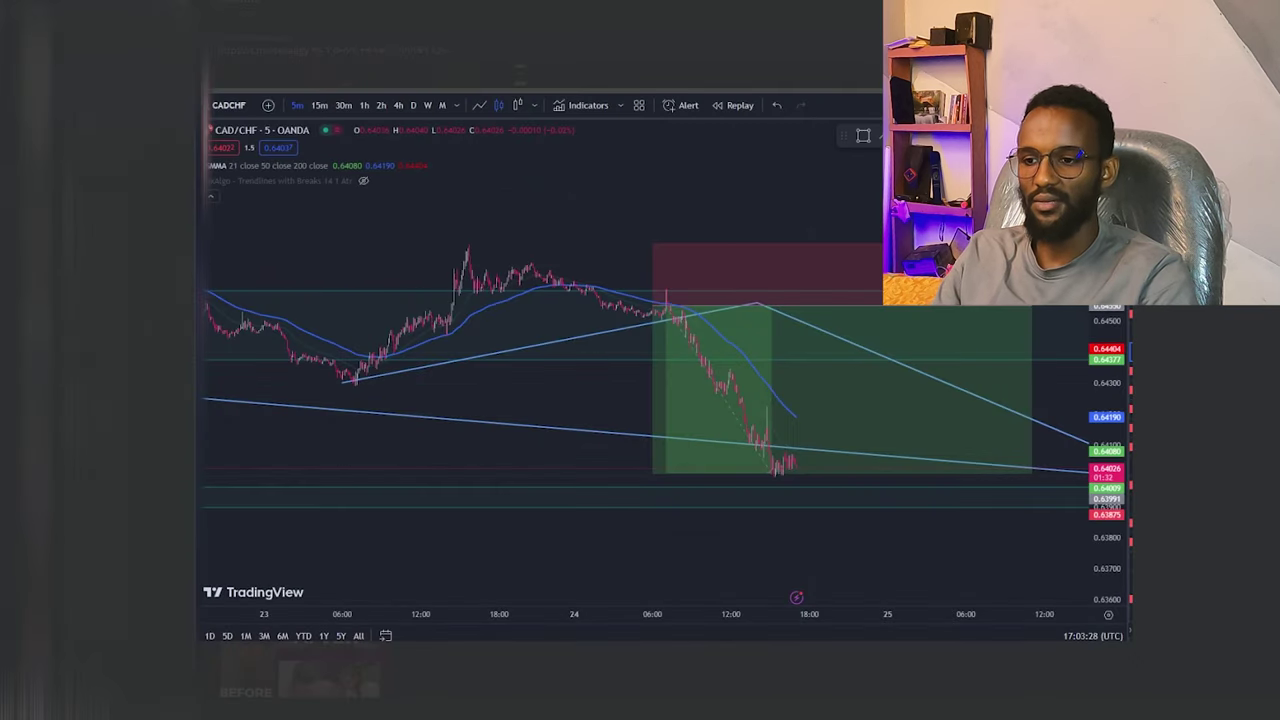
pyautogui.press('Escape')
pyautogui.scroll(5, 263, 309)
pyautogui.scroll(5, 431, 433)
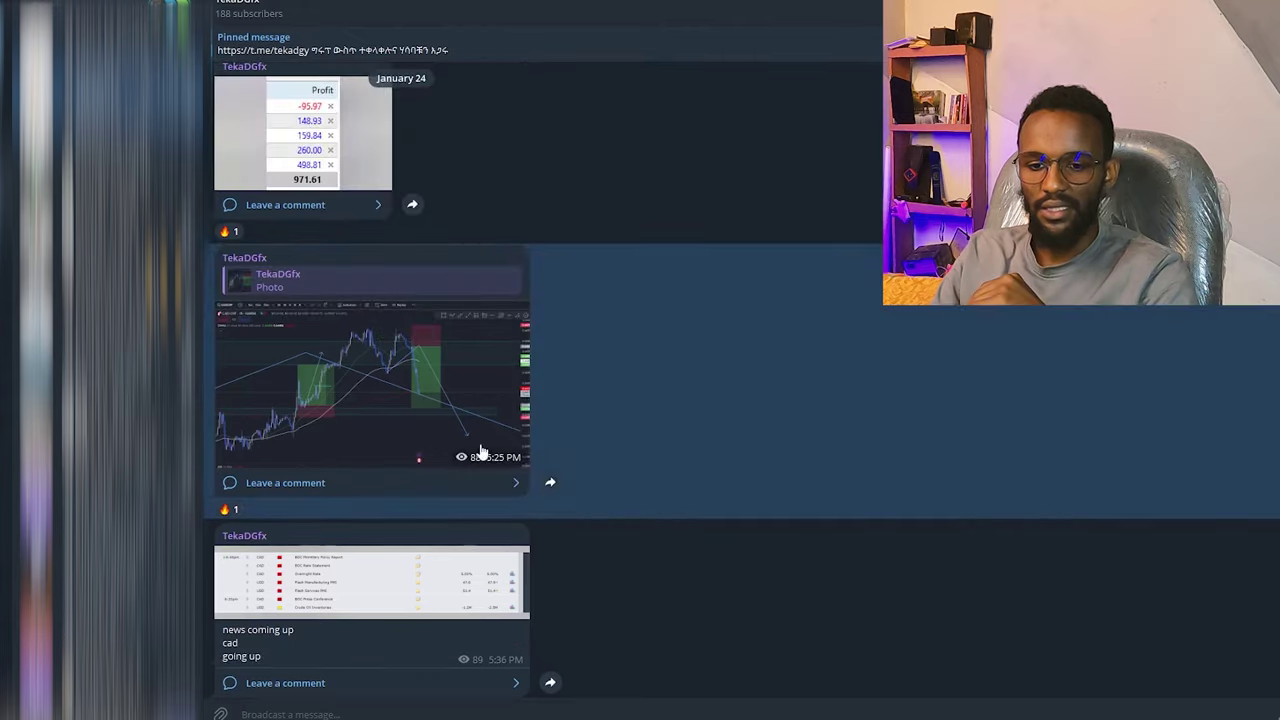
pyautogui.click(407, 389)
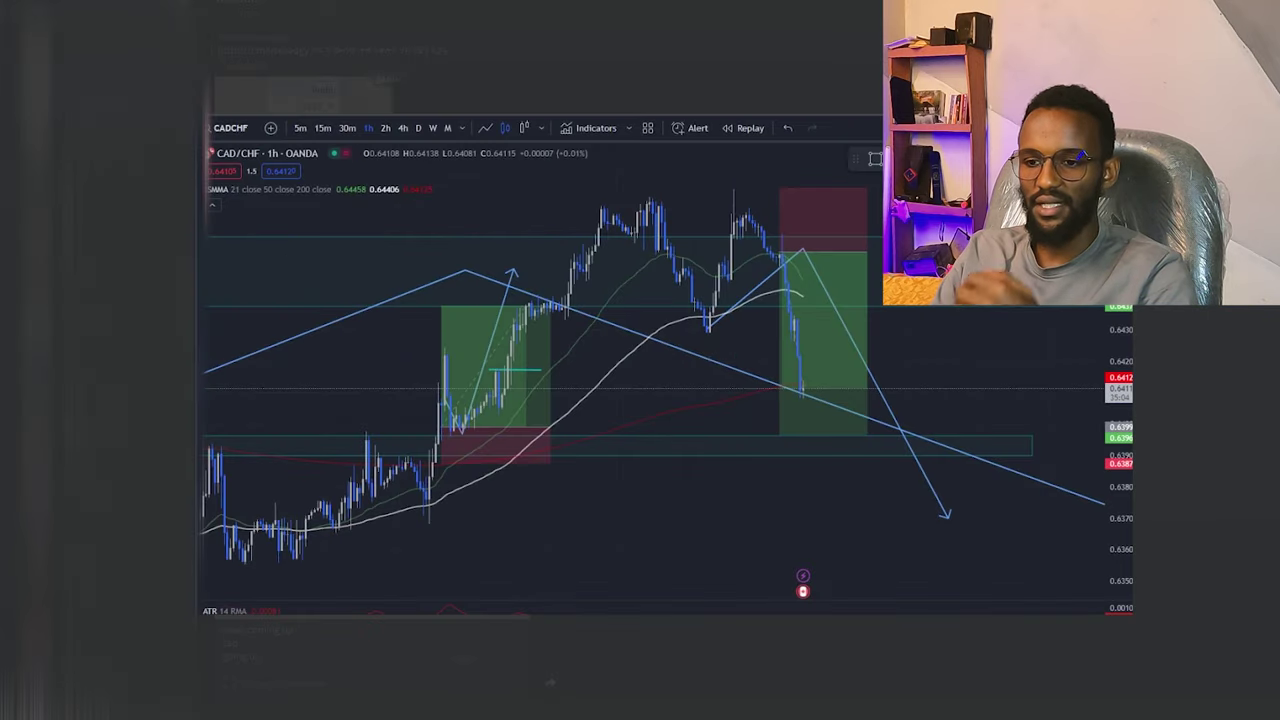
pyautogui.press('Escape')
pyautogui.scroll(3, 366, 286)
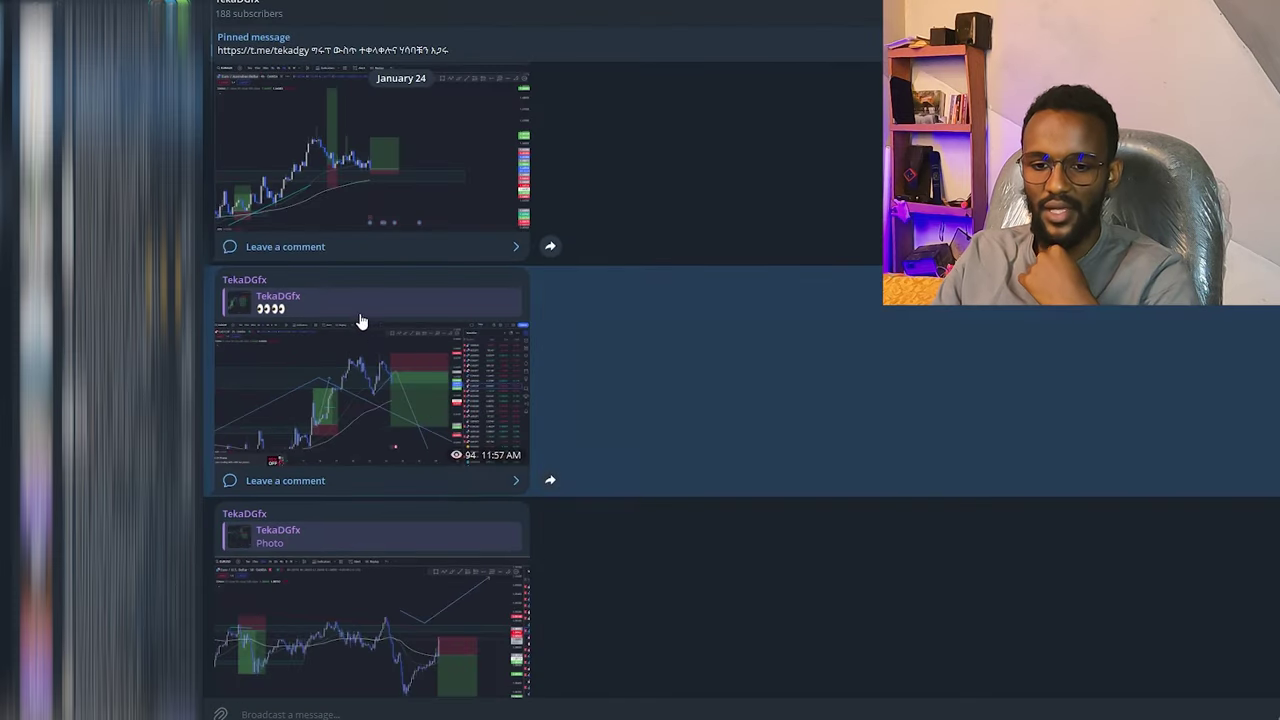
pyautogui.scroll(5, 492, 444)
pyautogui.scroll(-3, 540, 410)
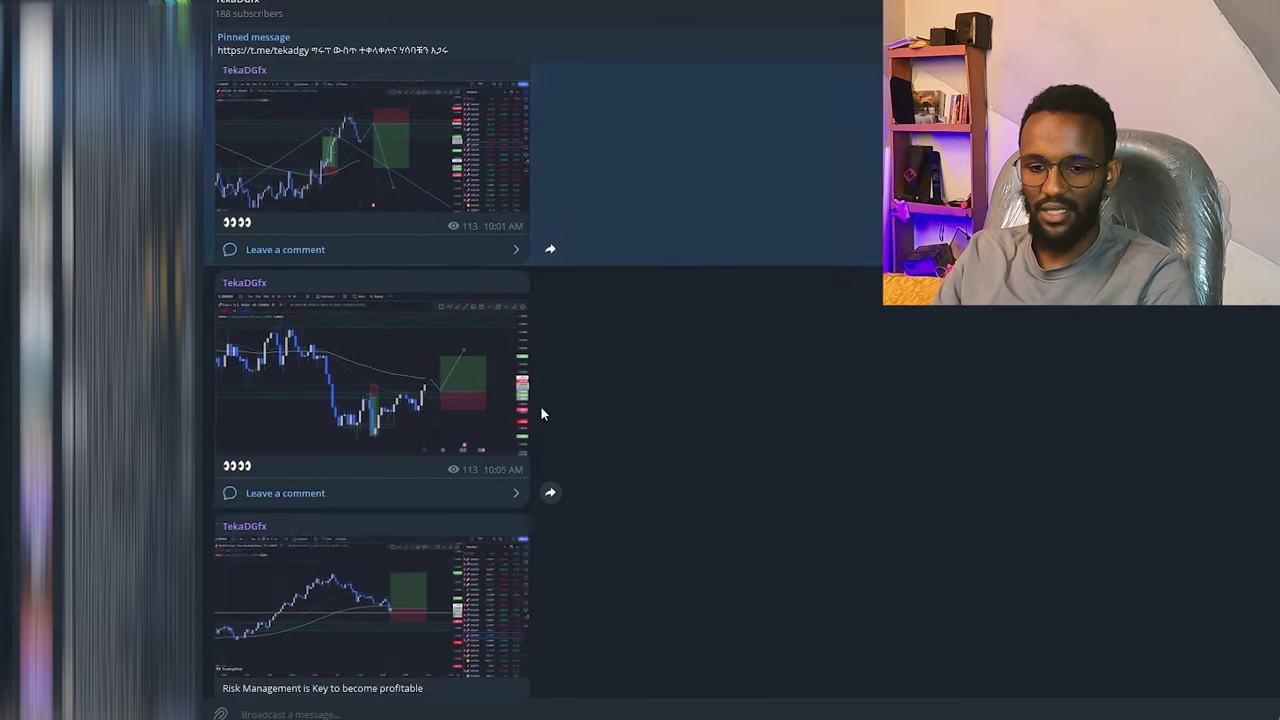
pyautogui.scroll(-3, 540, 410)
pyautogui.scroll(-3, 540, 410)
pyautogui.scroll(-2, 540, 410)
pyautogui.scroll(-2, 446, 440)
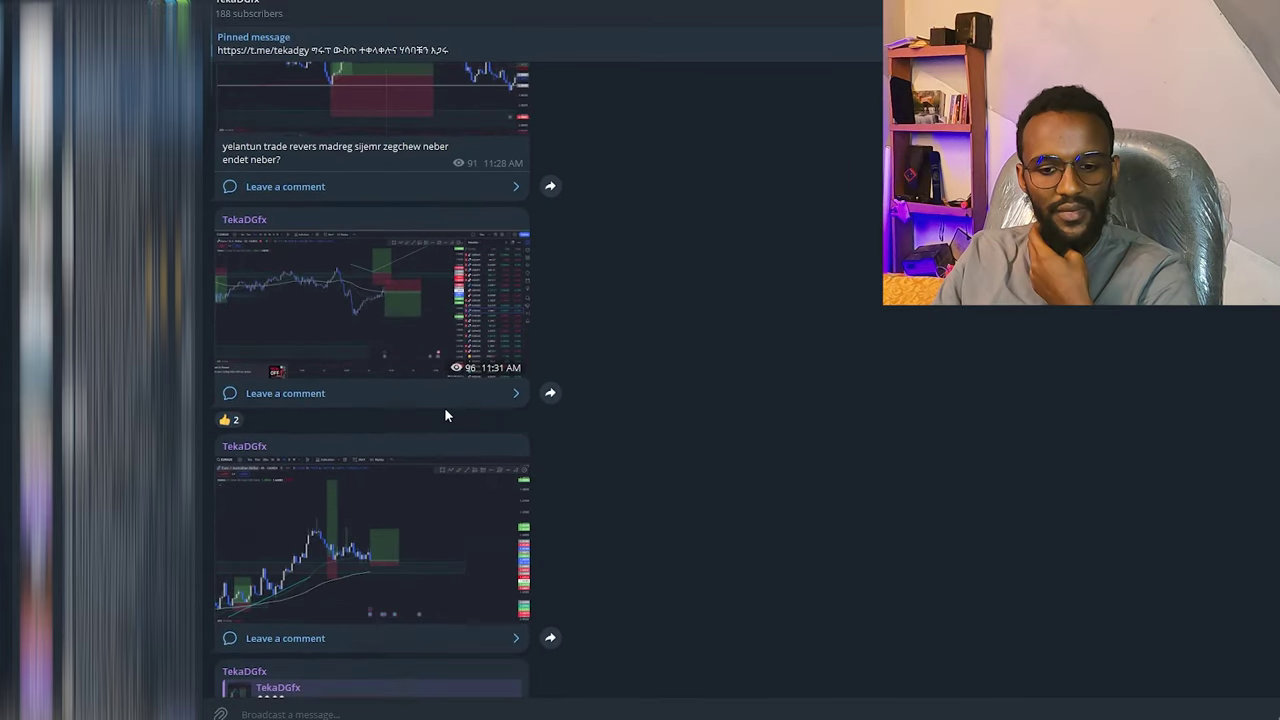
pyautogui.scroll(2, 446, 450)
pyautogui.click(450, 449)
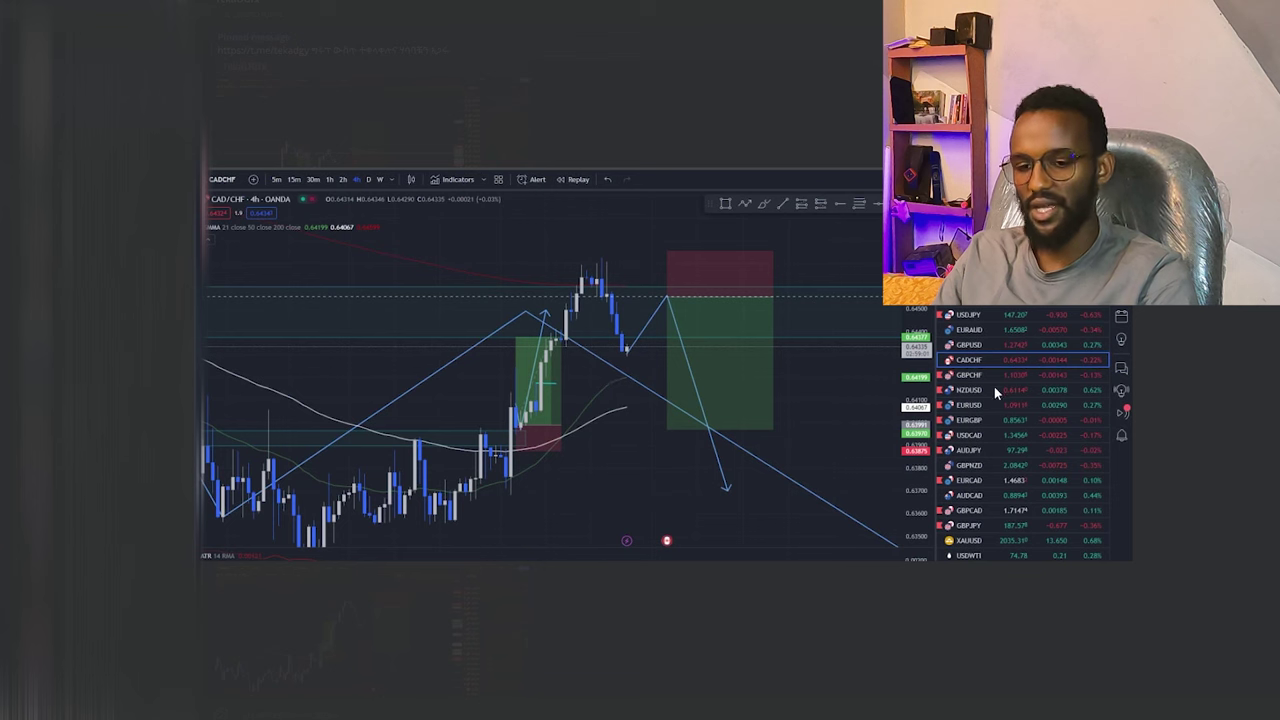
pyautogui.press('Escape')
pyautogui.scroll(2, 440, 450)
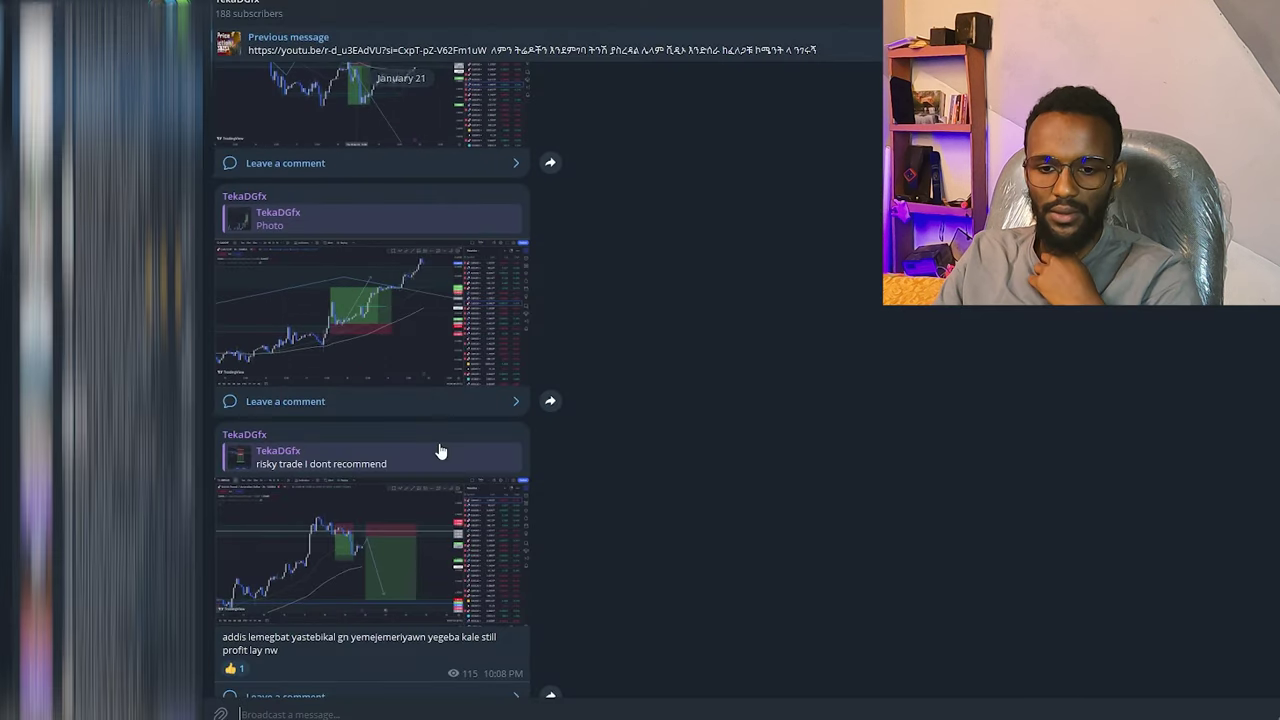
pyautogui.scroll(3, 440, 452)
pyautogui.click(404, 509)
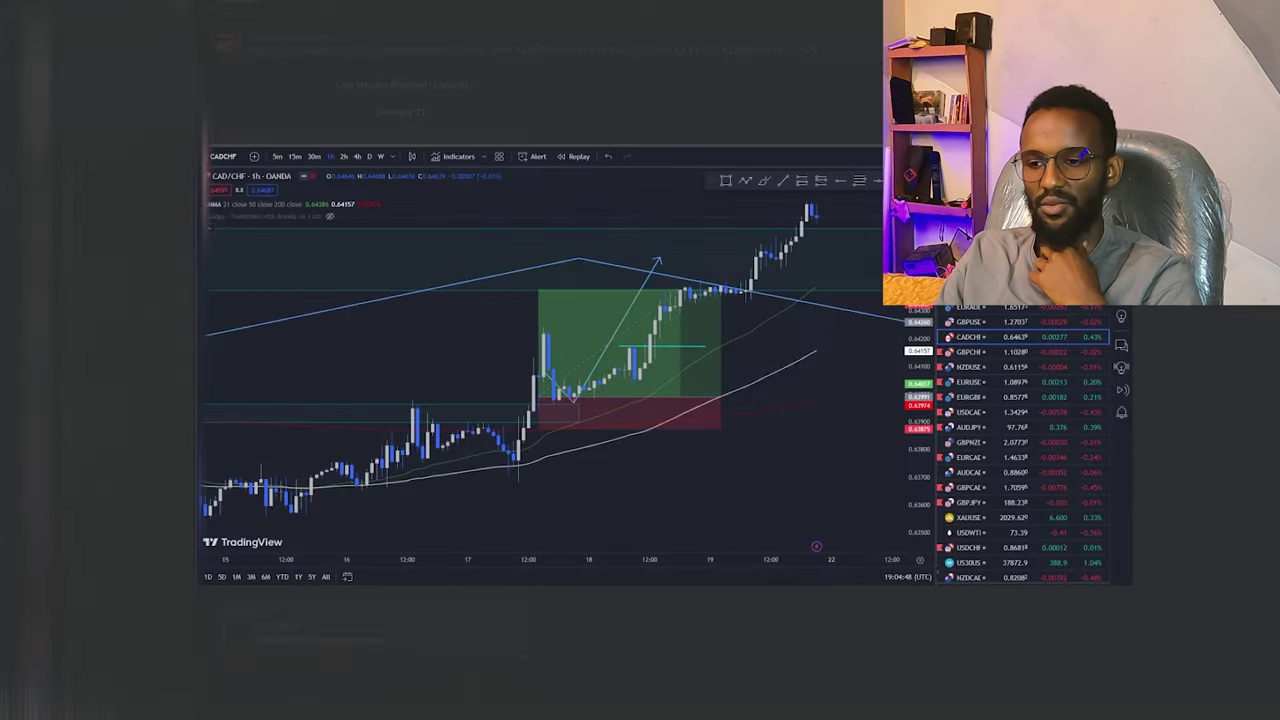
pyautogui.press('Escape')
# - Follow the quoted posts back to the January 17–18 weekly retest charts and view them full size
pyautogui.click(300, 404)
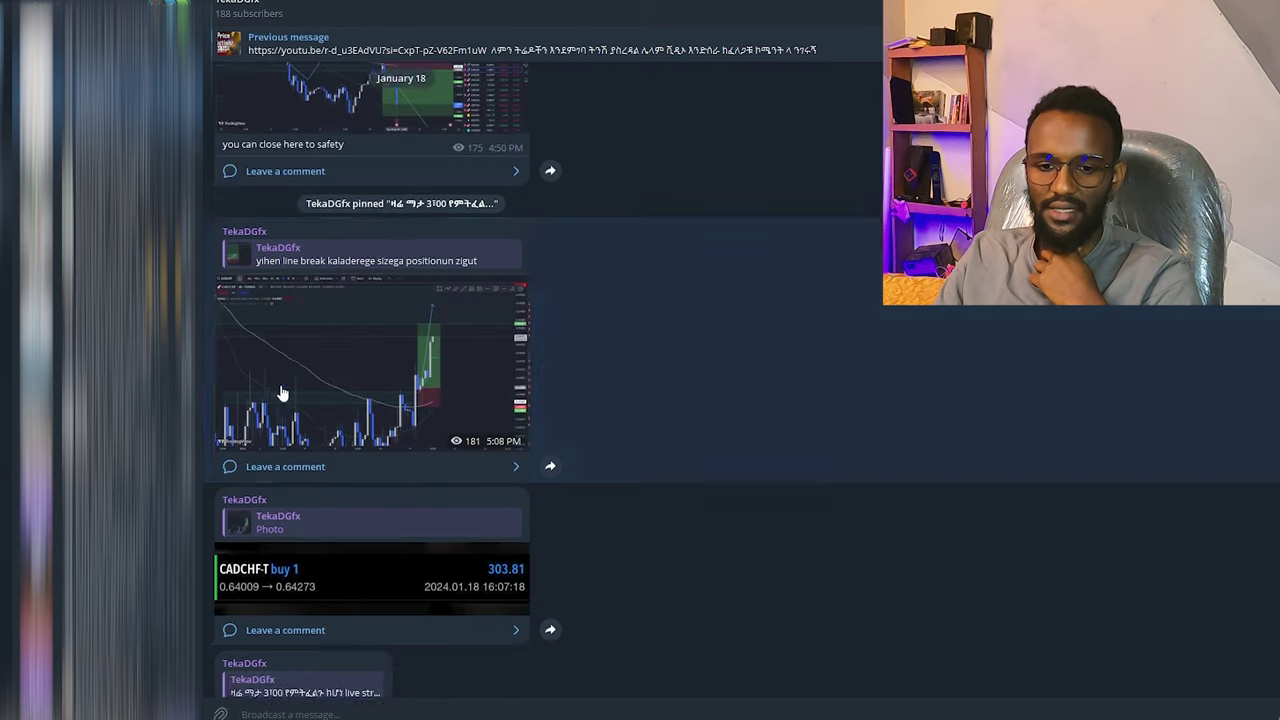
pyautogui.click(410, 402)
pyautogui.press('Escape')
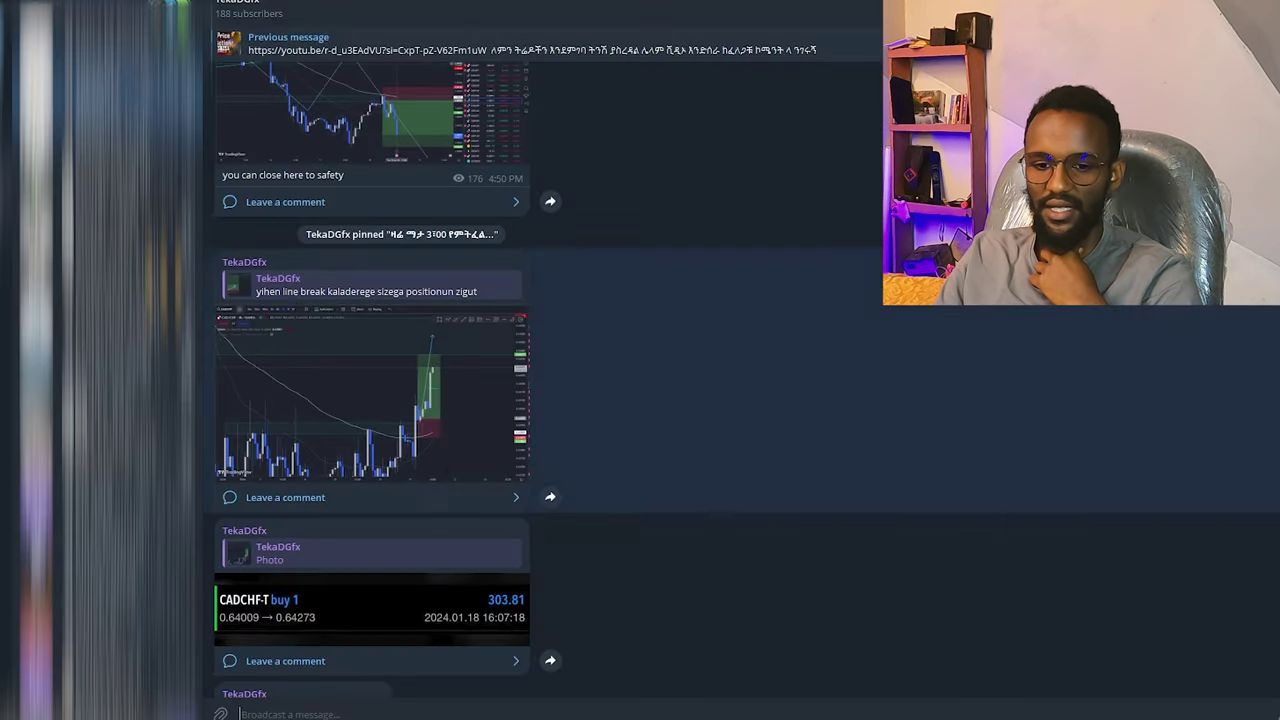
pyautogui.click(296, 285)
pyautogui.click(381, 420)
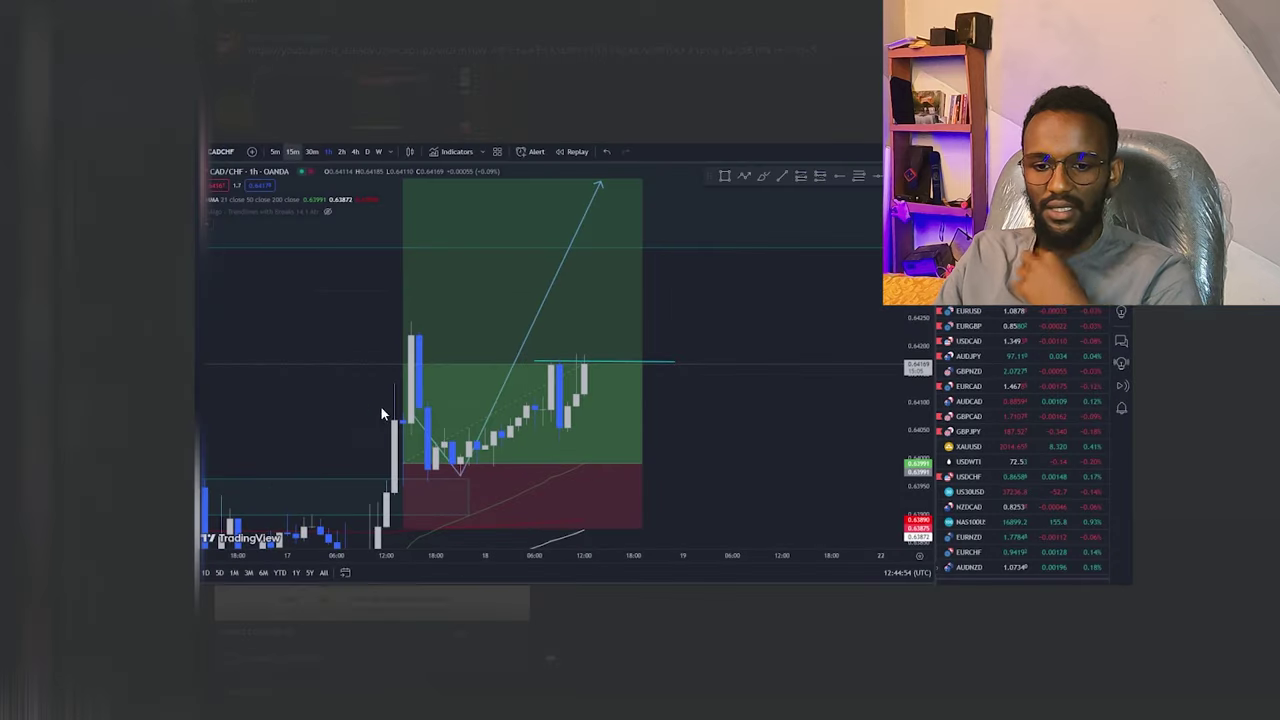
pyautogui.press('Escape')
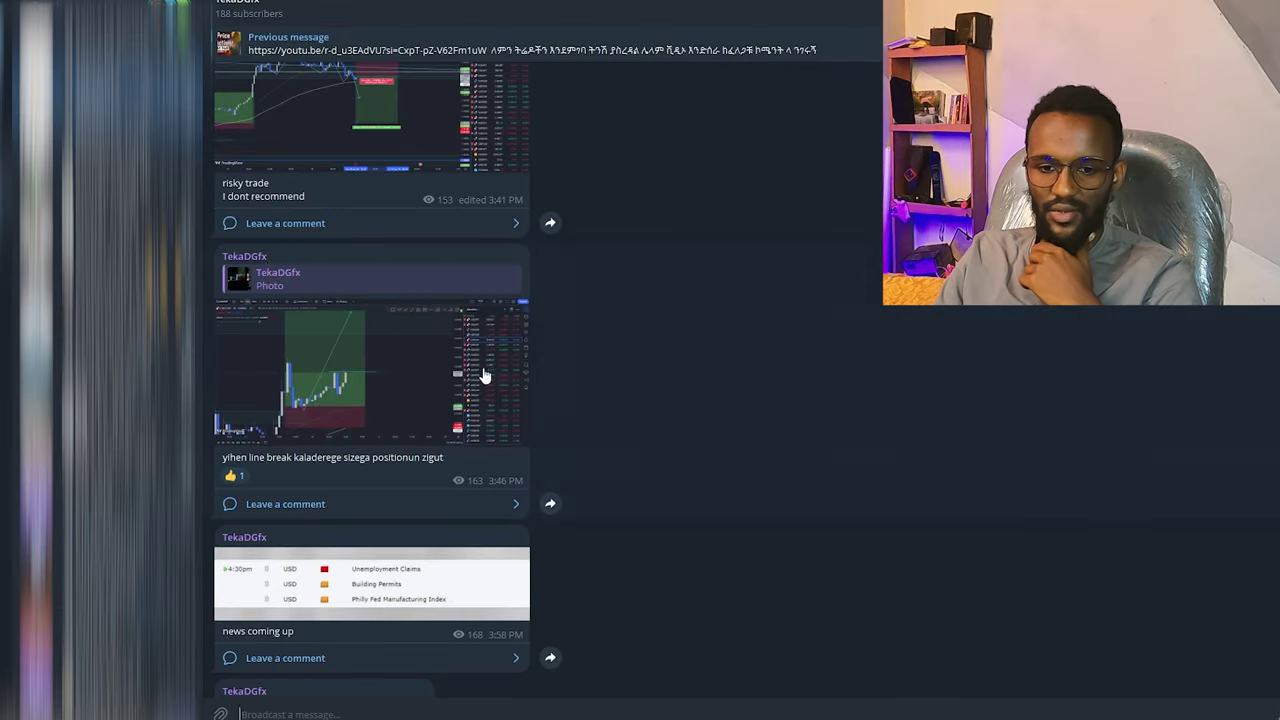
pyautogui.click(258, 276)
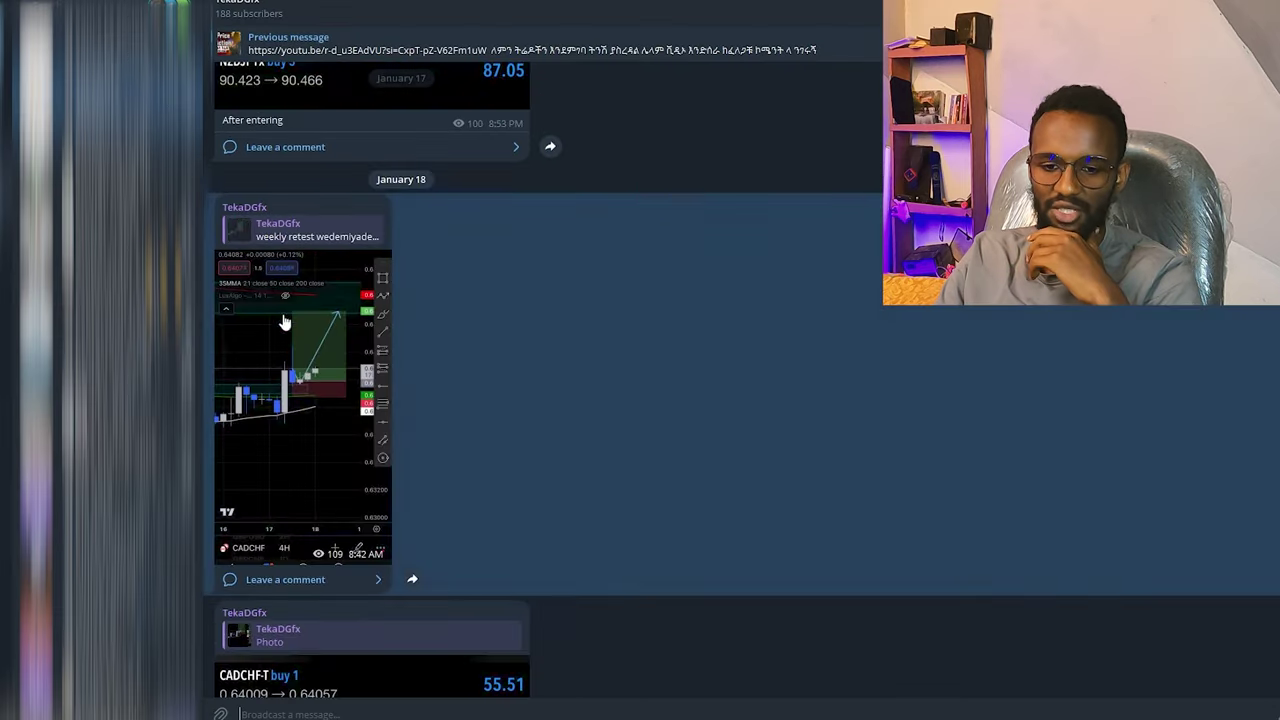
pyautogui.click(320, 464)
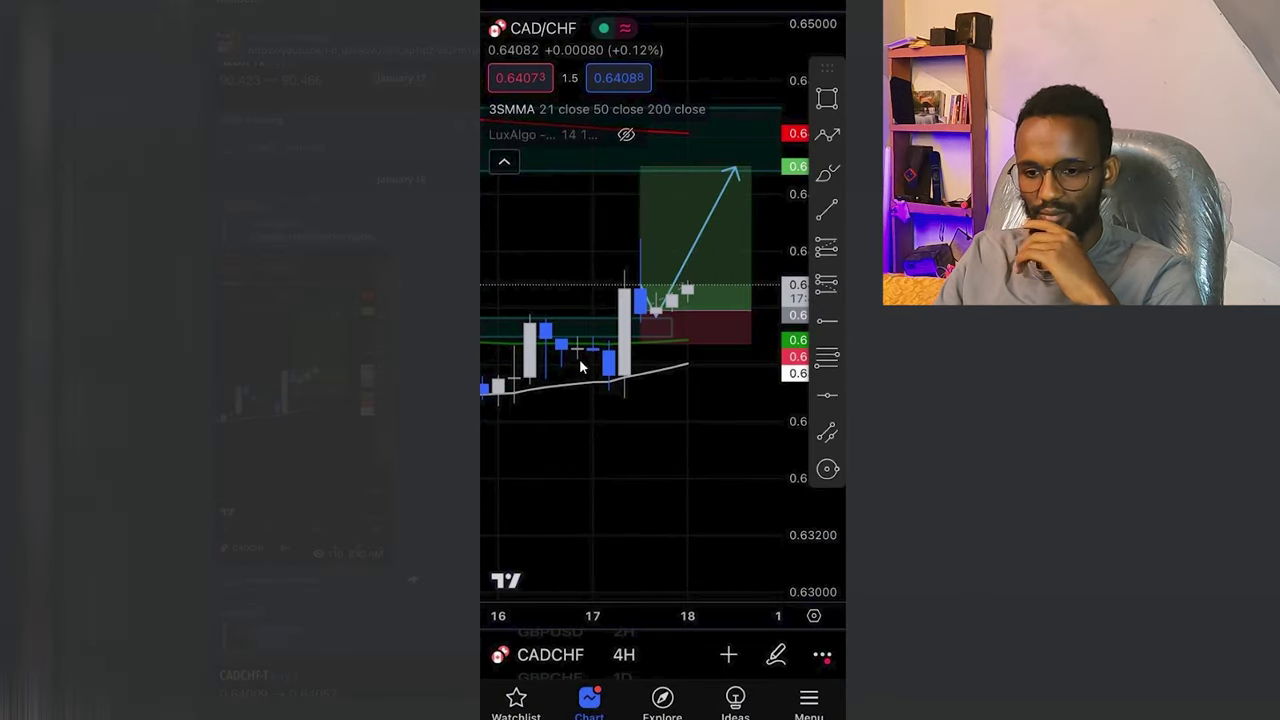
pyautogui.press('Escape')
pyautogui.scroll(5, 306, 243)
pyautogui.scroll(3, 434, 389)
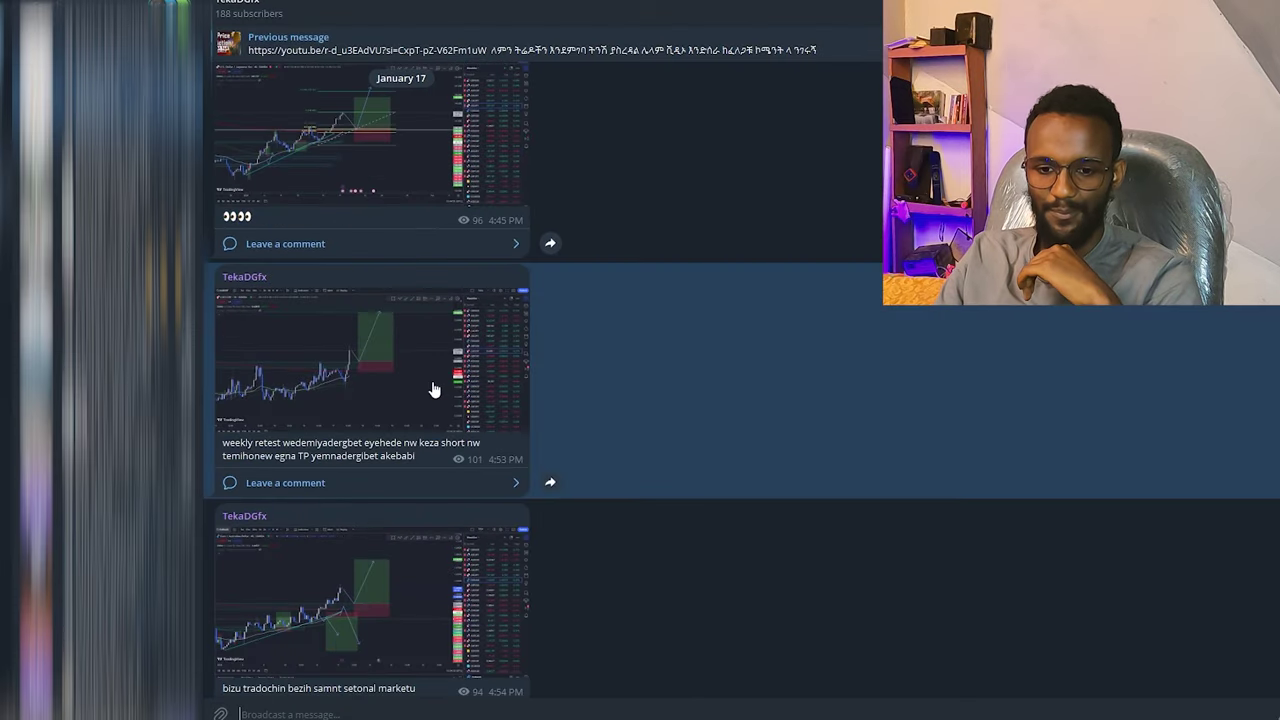
pyautogui.click(403, 358)
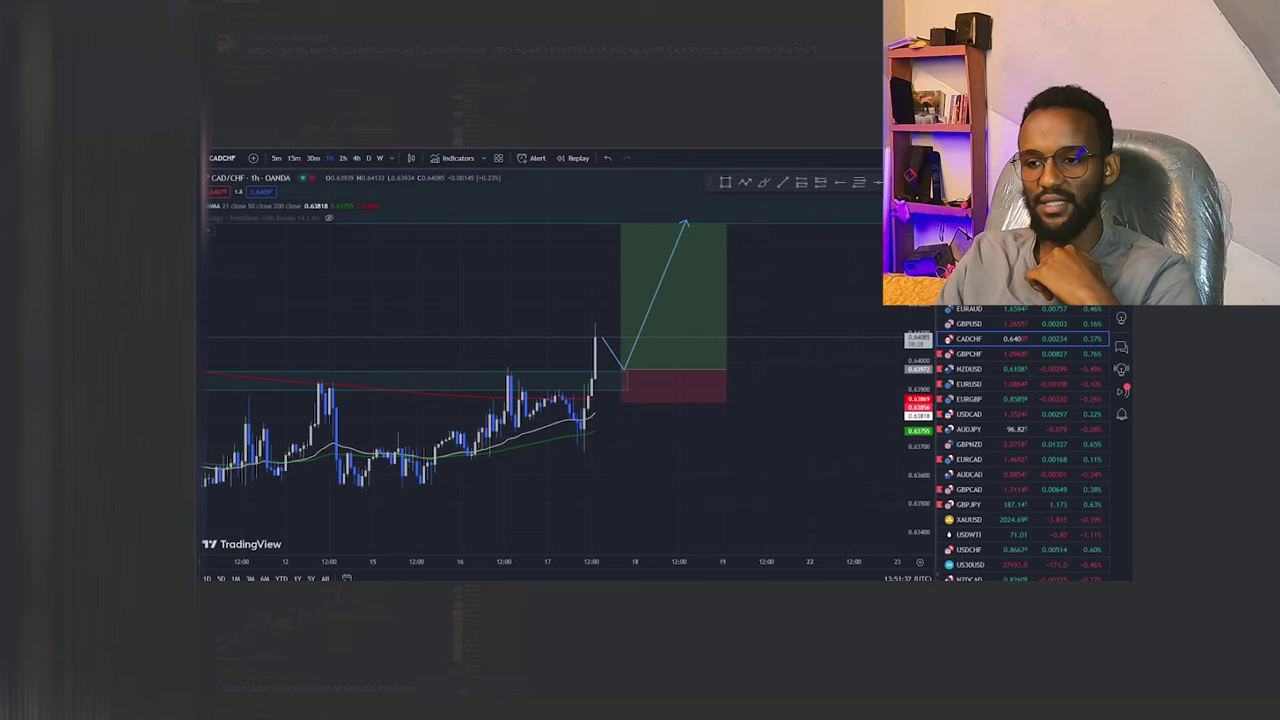
pyautogui.press('Escape')
pyautogui.scroll(3, 494, 432)
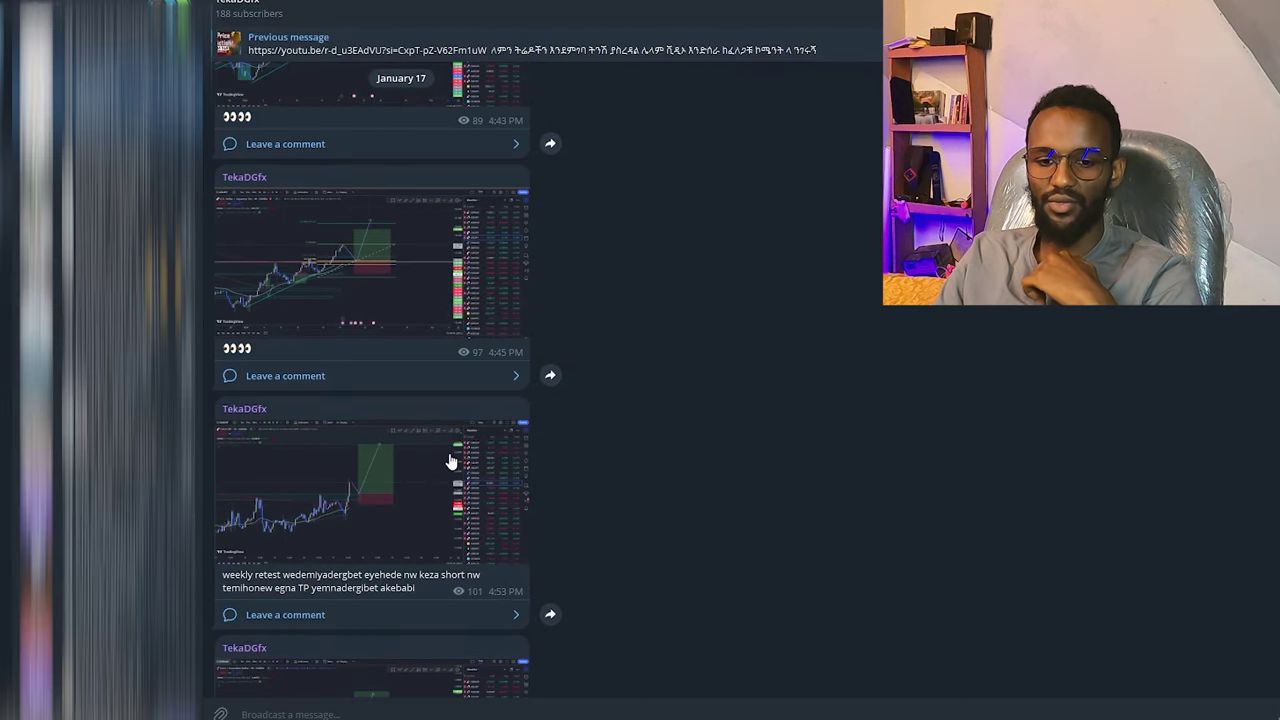
pyautogui.scroll(-10, 451, 461)
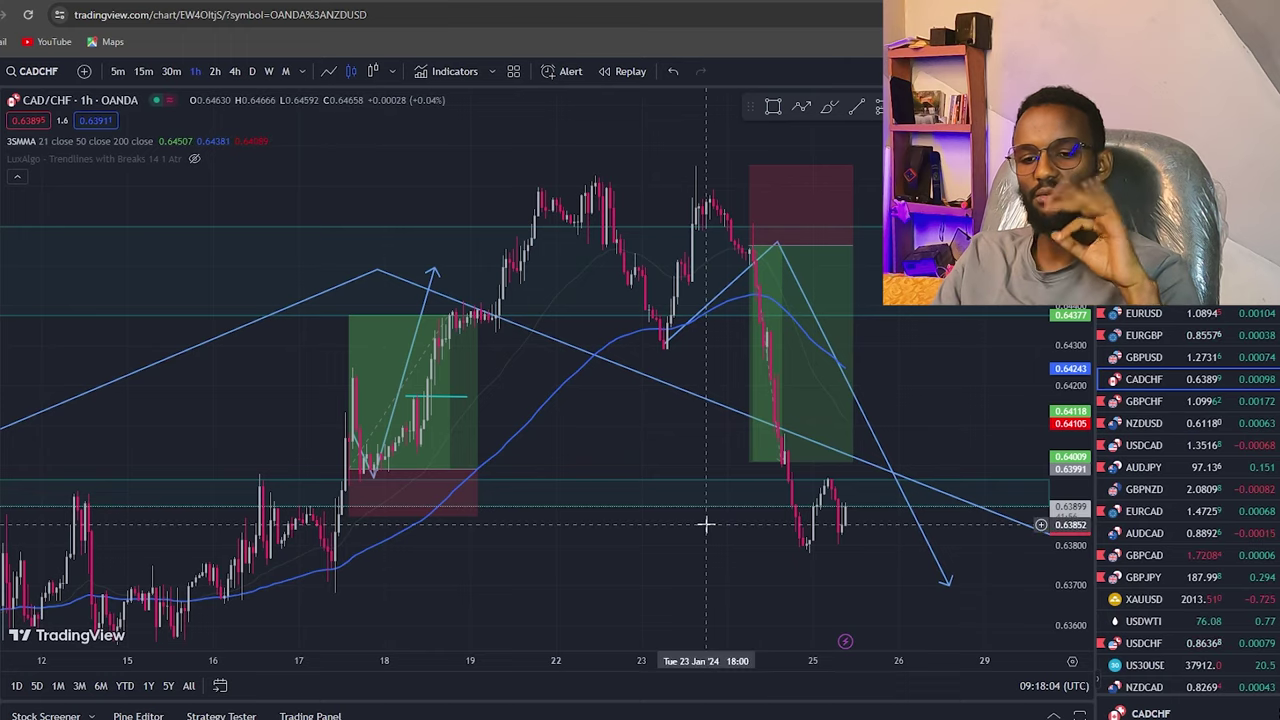
pyautogui.scroll(2, 735, 545)
# - Recentre the 1h CAD/CHF price action, then switch the chart to weekly candles
pyautogui.moveTo(640, 583); pyautogui.dragTo(695, 530)
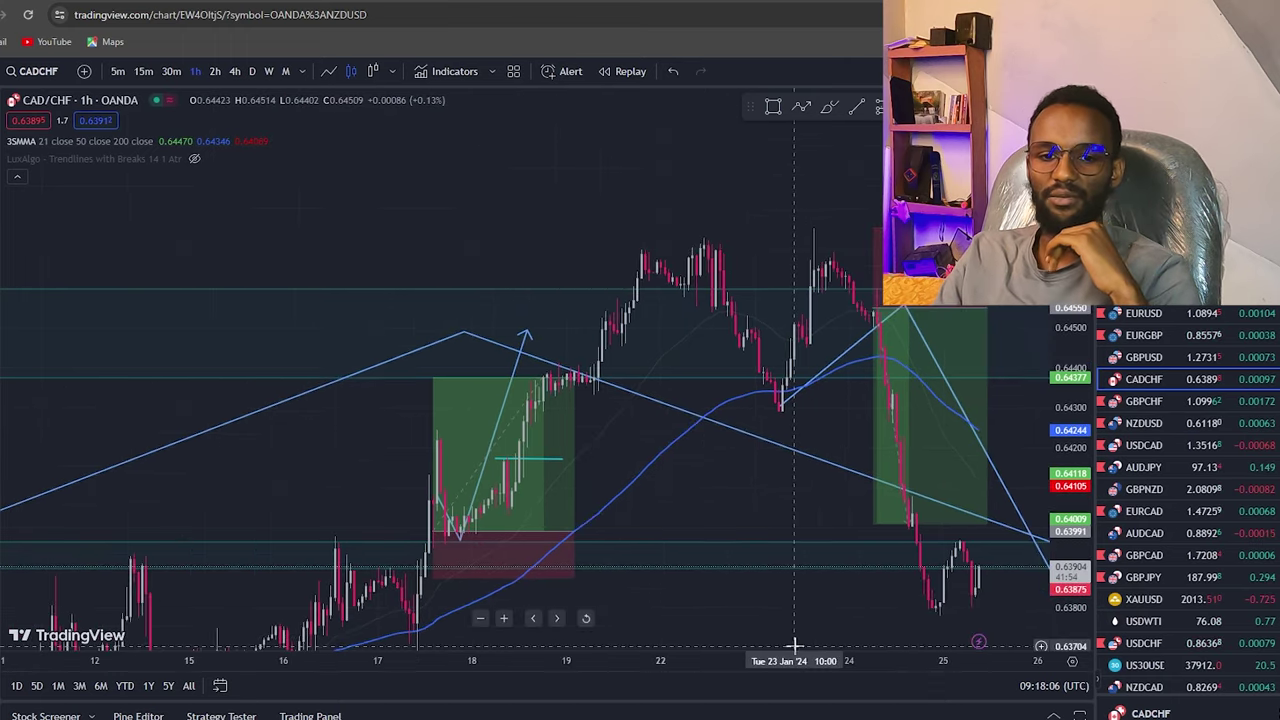
pyautogui.hscroll(2, 714, 486)
pyautogui.scroll(1, 720, 500)
pyautogui.hscroll(1, 680, 500)
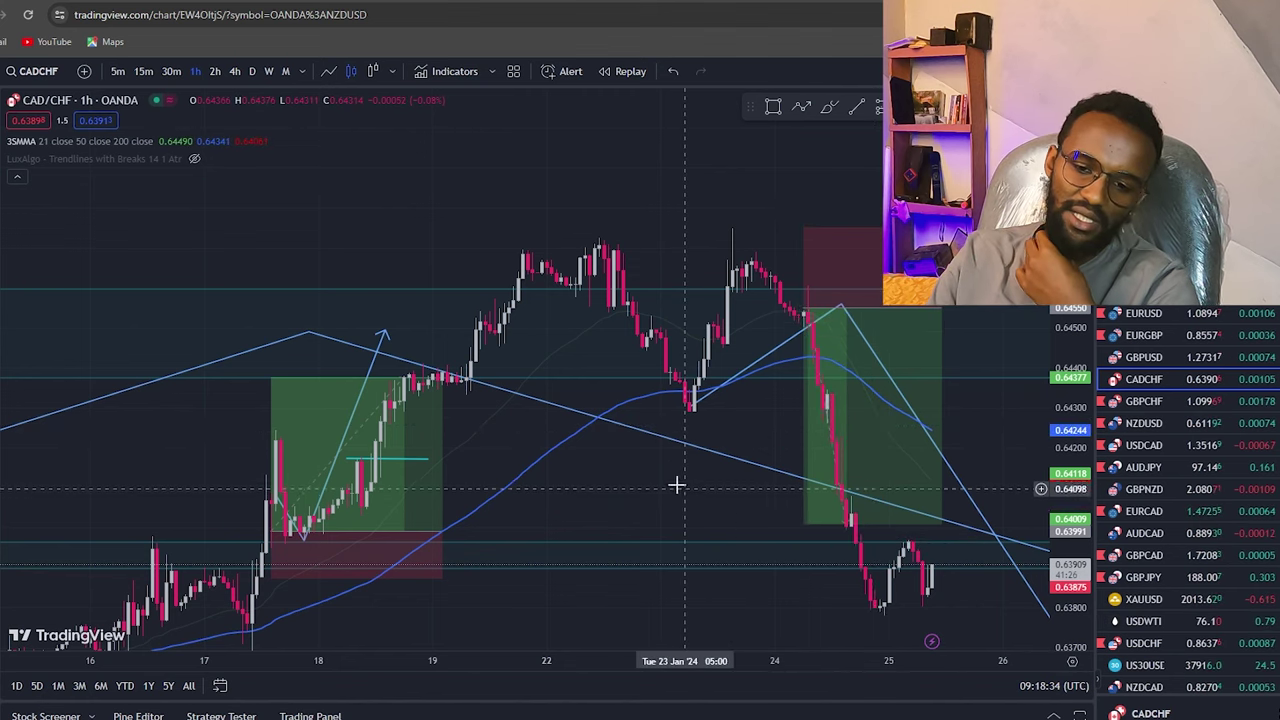
pyautogui.scroll(-3, 676, 483)
pyautogui.scroll(2, 690, 483)
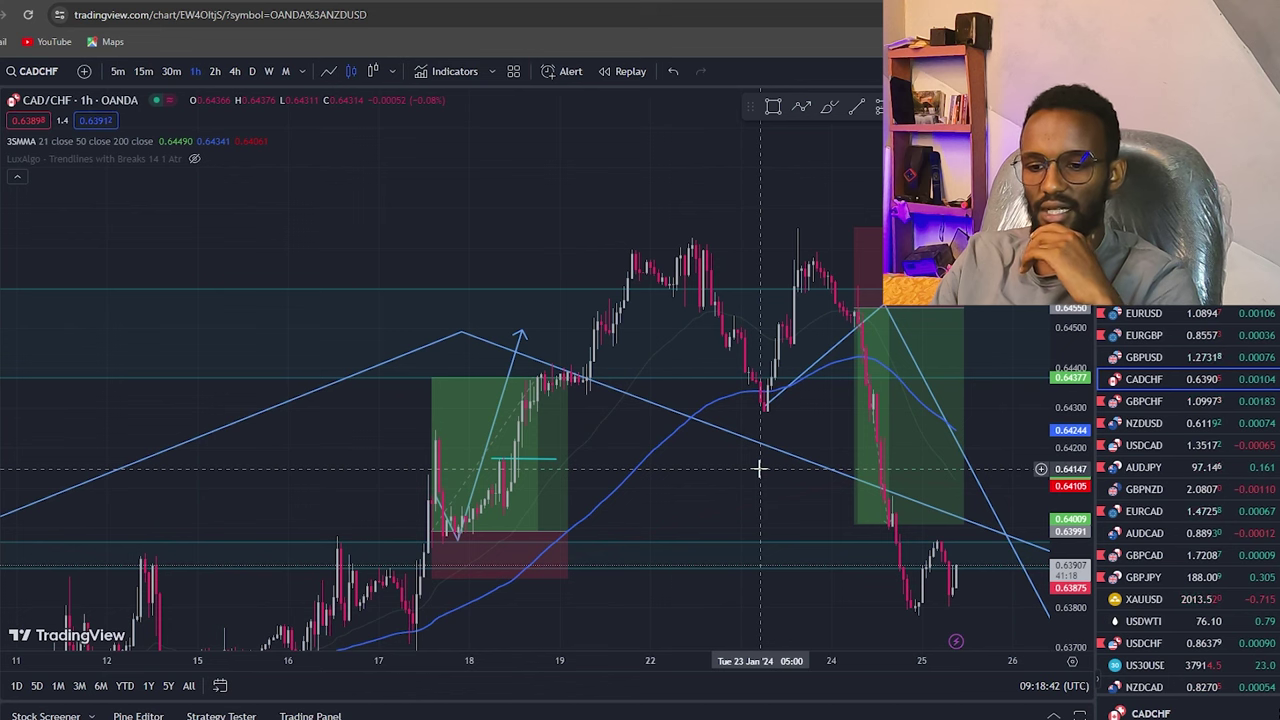
pyautogui.scroll(1, 760, 468)
pyautogui.scroll(1, 757, 468)
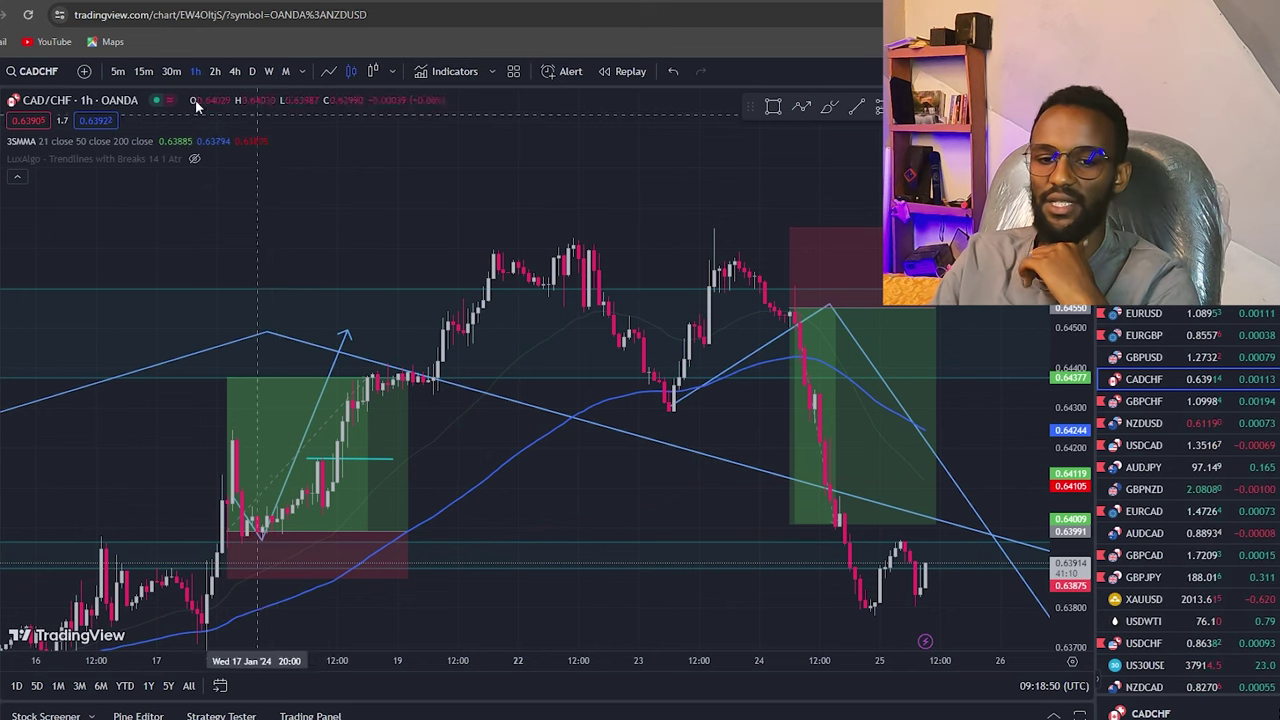
pyautogui.click(267, 71)
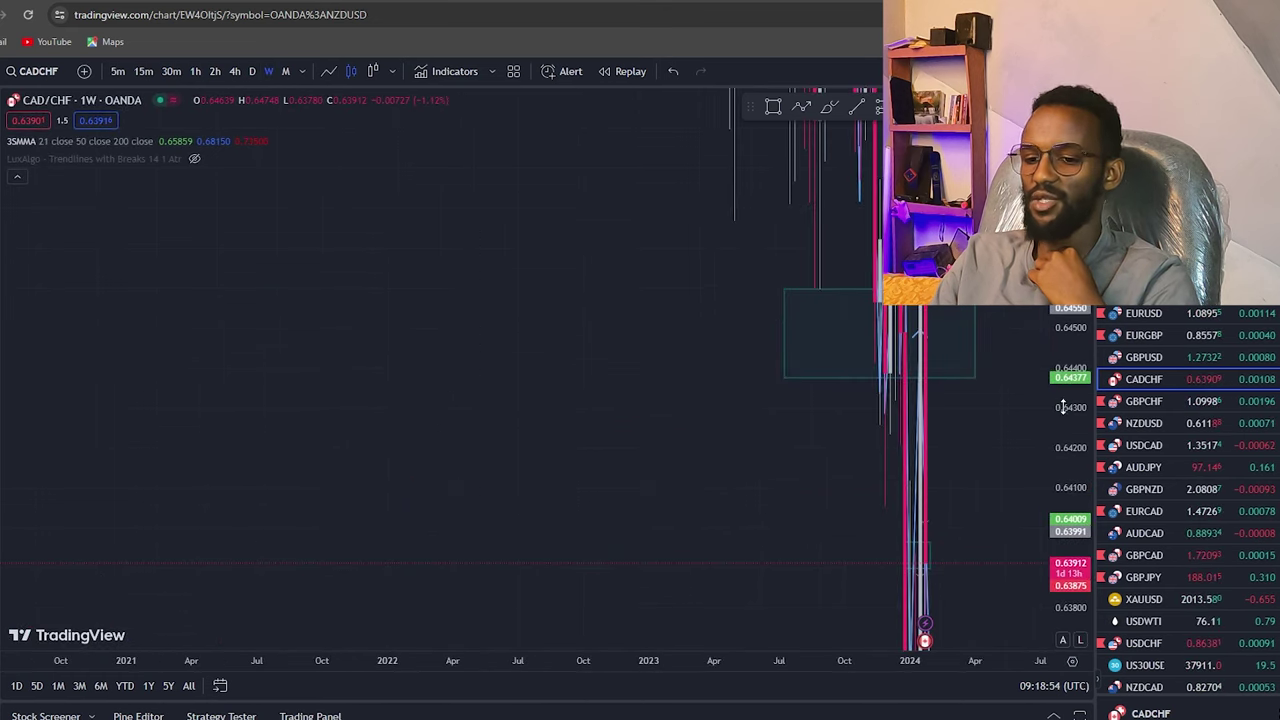
# - Draw a descending trend line from the June 2022 high to late February 2024
pyautogui.scroll(-1, 952, 536)
pyautogui.scroll(-1, 947, 520)
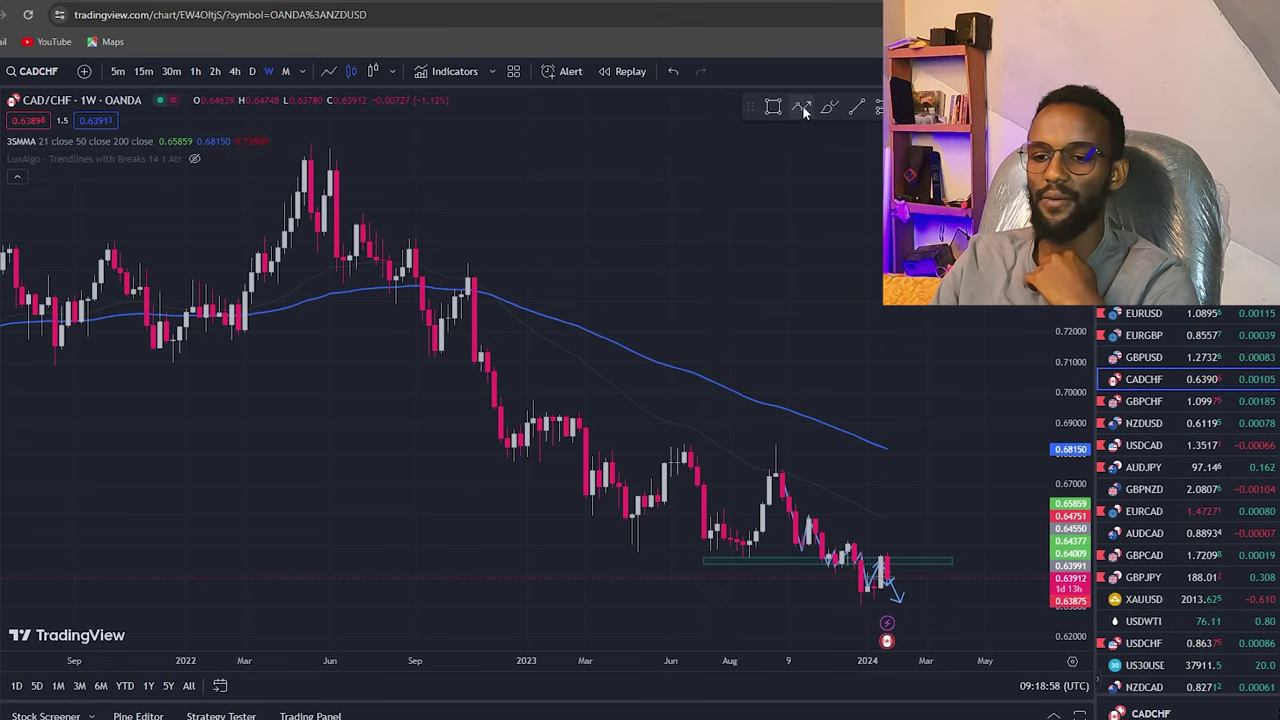
pyautogui.click(336, 147)
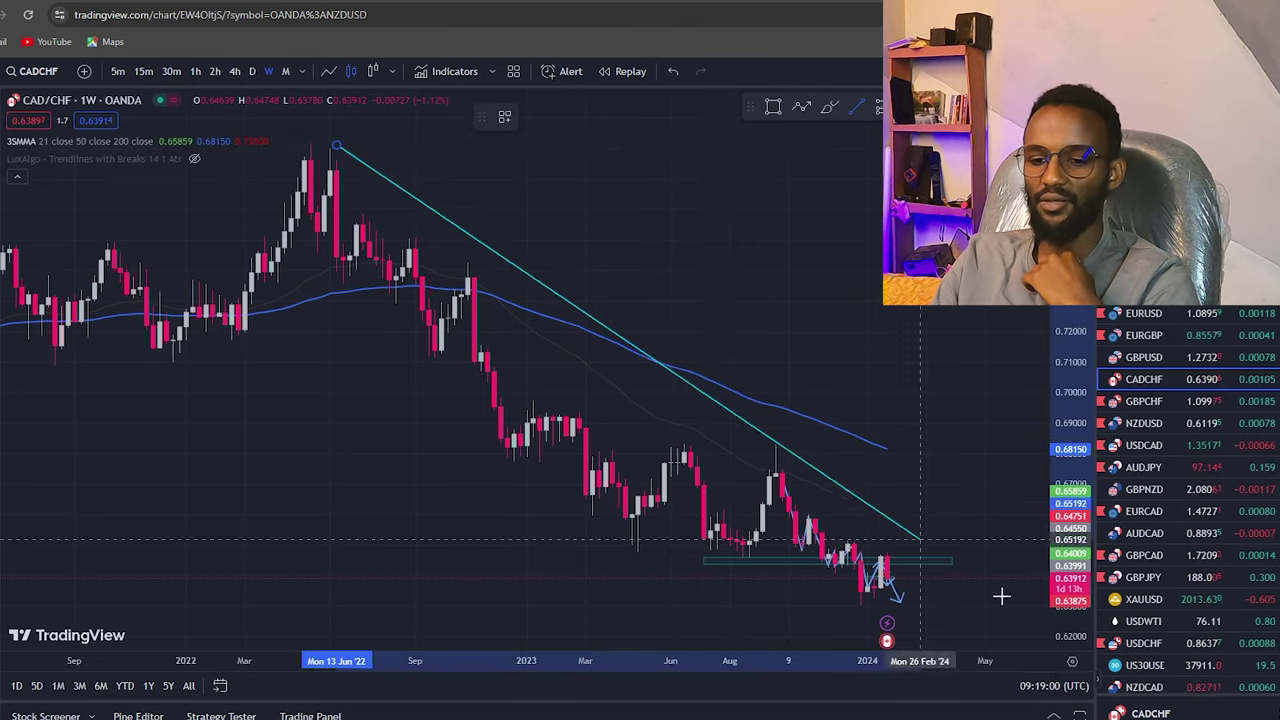
pyautogui.click(1007, 612)
pyautogui.moveTo(968, 450); pyautogui.dragTo(961, 370)
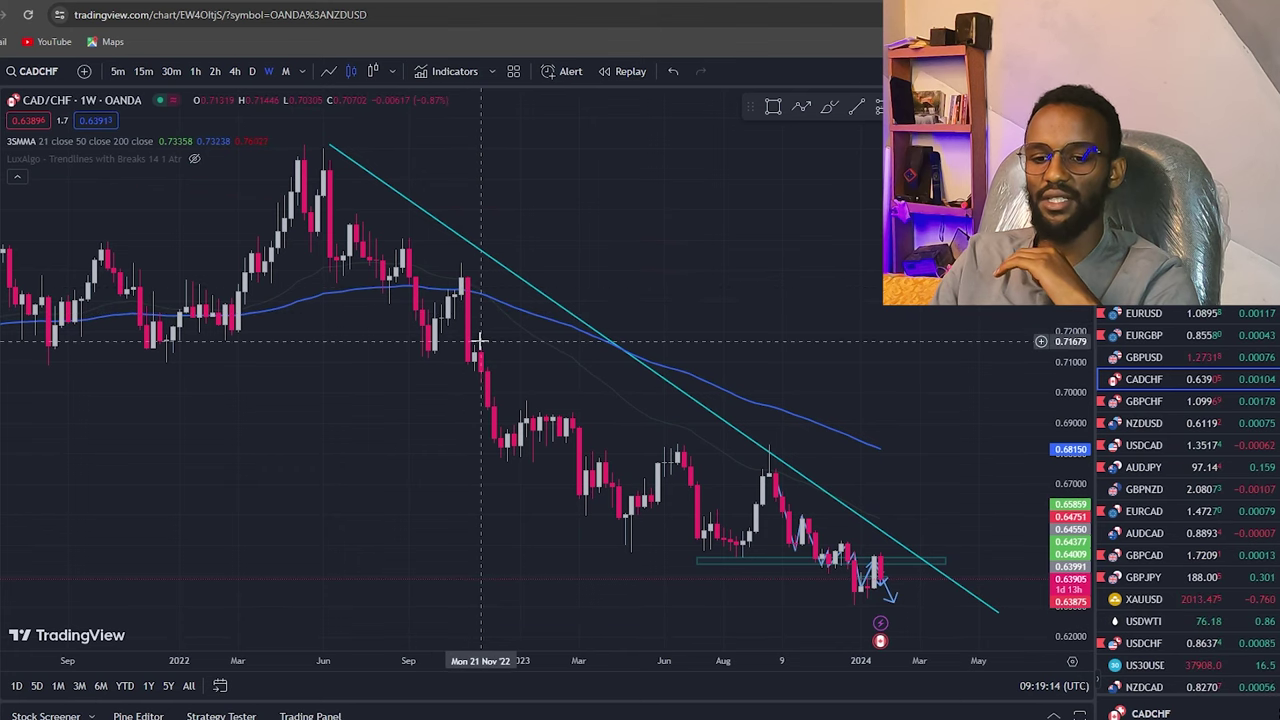
# - Shift the weekly candles up to show lower prices and bring up the drawing-removal options
pyautogui.scroll(1, 963, 548)
pyautogui.scroll(1, 963, 548)
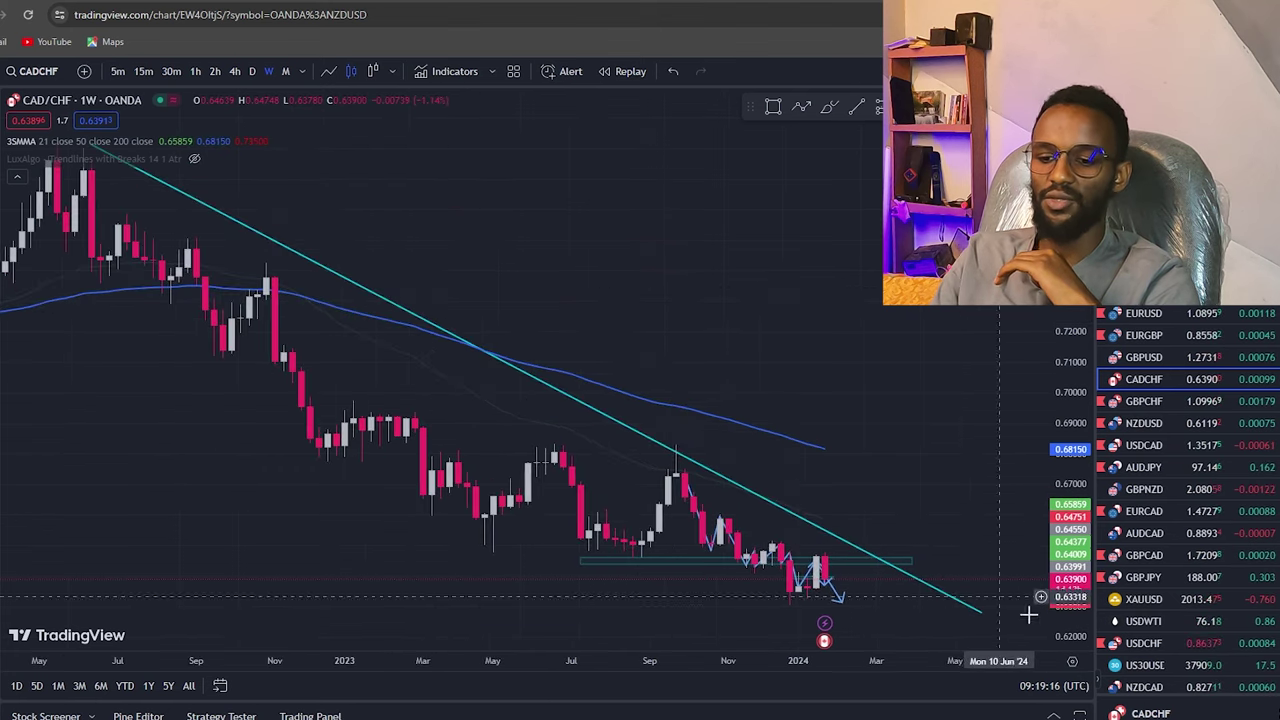
pyautogui.moveTo(1062, 610); pyautogui.dragTo(1050, 400)
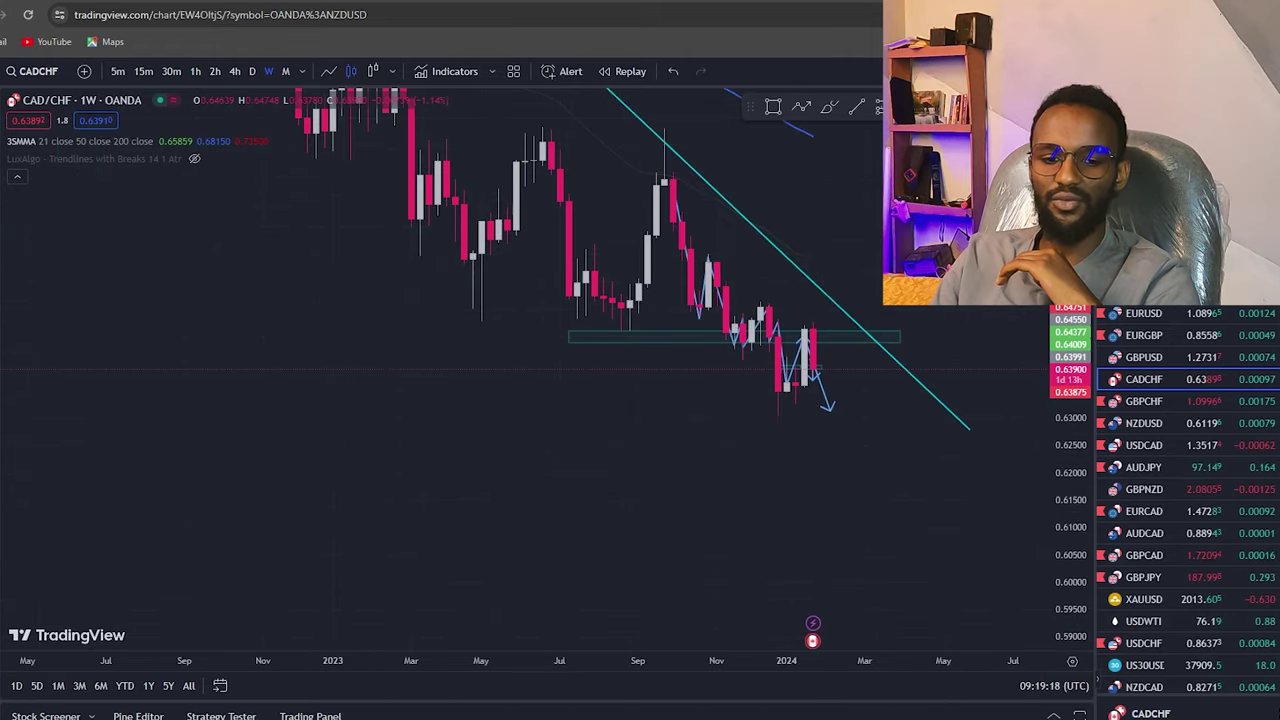
pyautogui.click(3, 525)
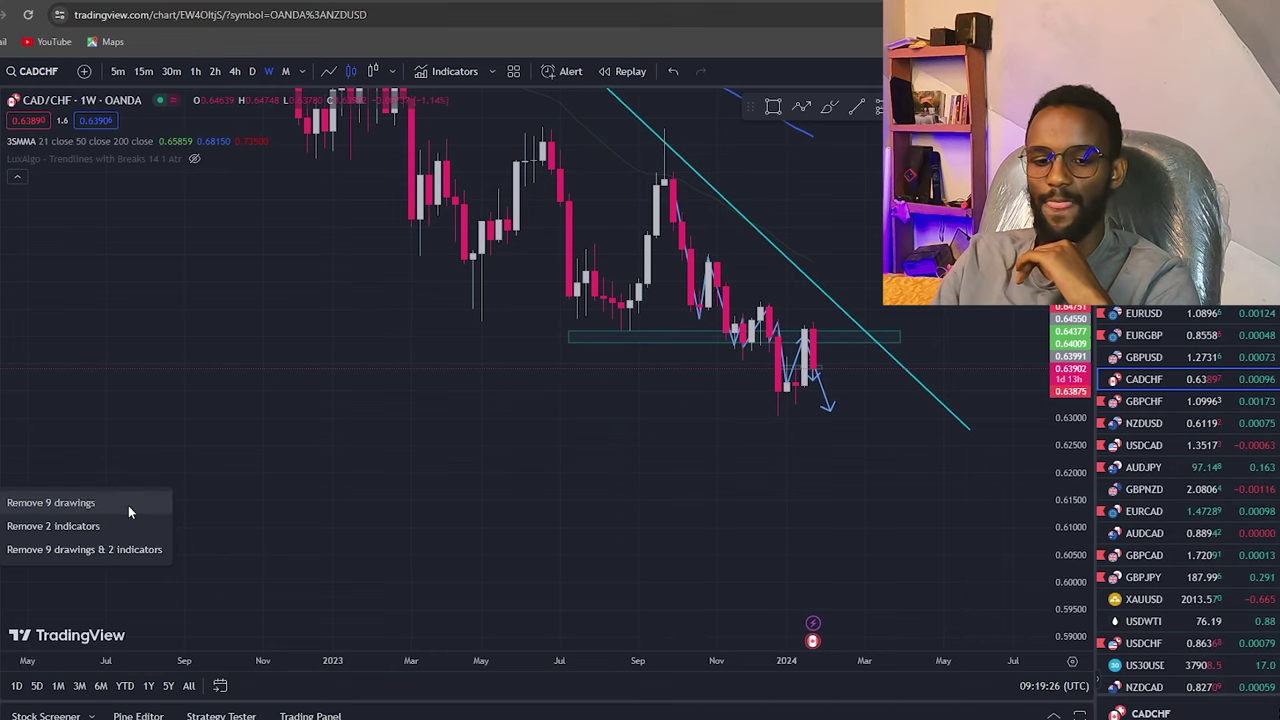
# - Remove all drawings and bring the 2022-onward price history into view
pyautogui.click(128, 505)
pyautogui.moveTo(466, 381)
pyautogui.mouseDown()
pyautogui.moveTo(647, 530)
pyautogui.moveTo(556, 503)
pyautogui.moveTo(417, 431)
pyautogui.moveTo(506, 521)
pyautogui.mouseUp()
pyautogui.scroll(-2, 675, 535)
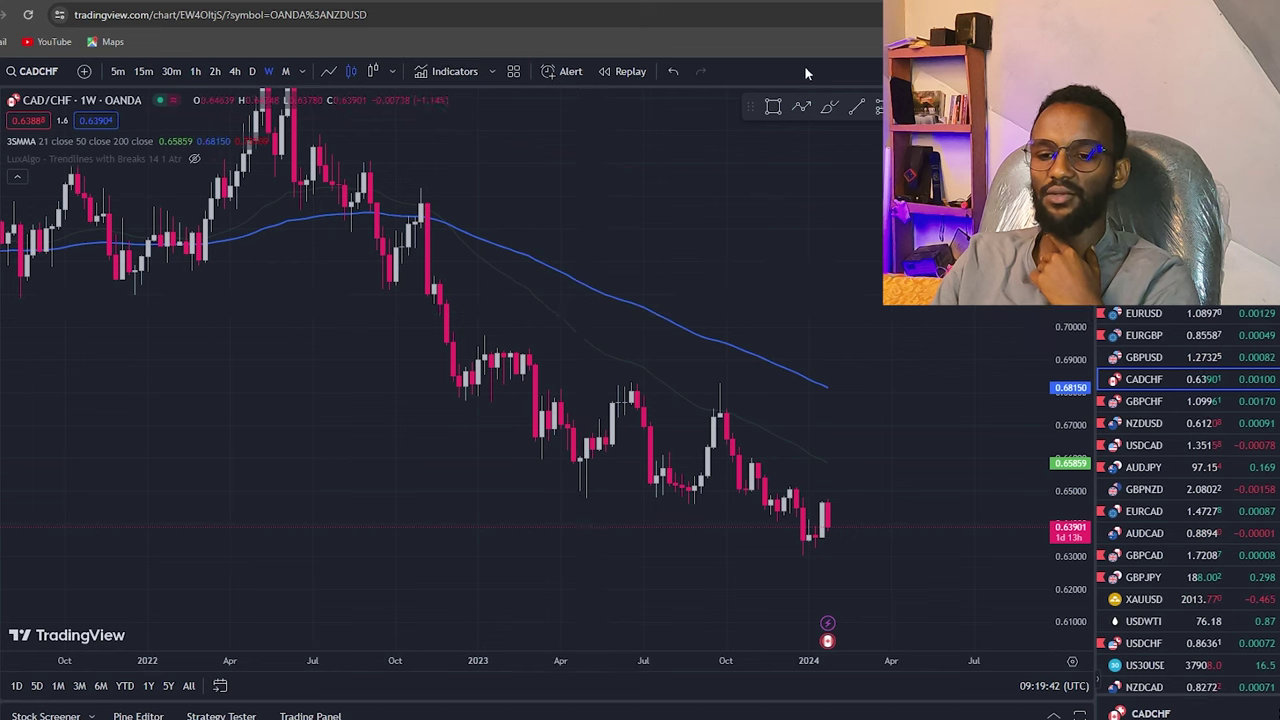
# - Sketch a trial projected zigzag path to the right of price, then delete it
pyautogui.click(604, 144)
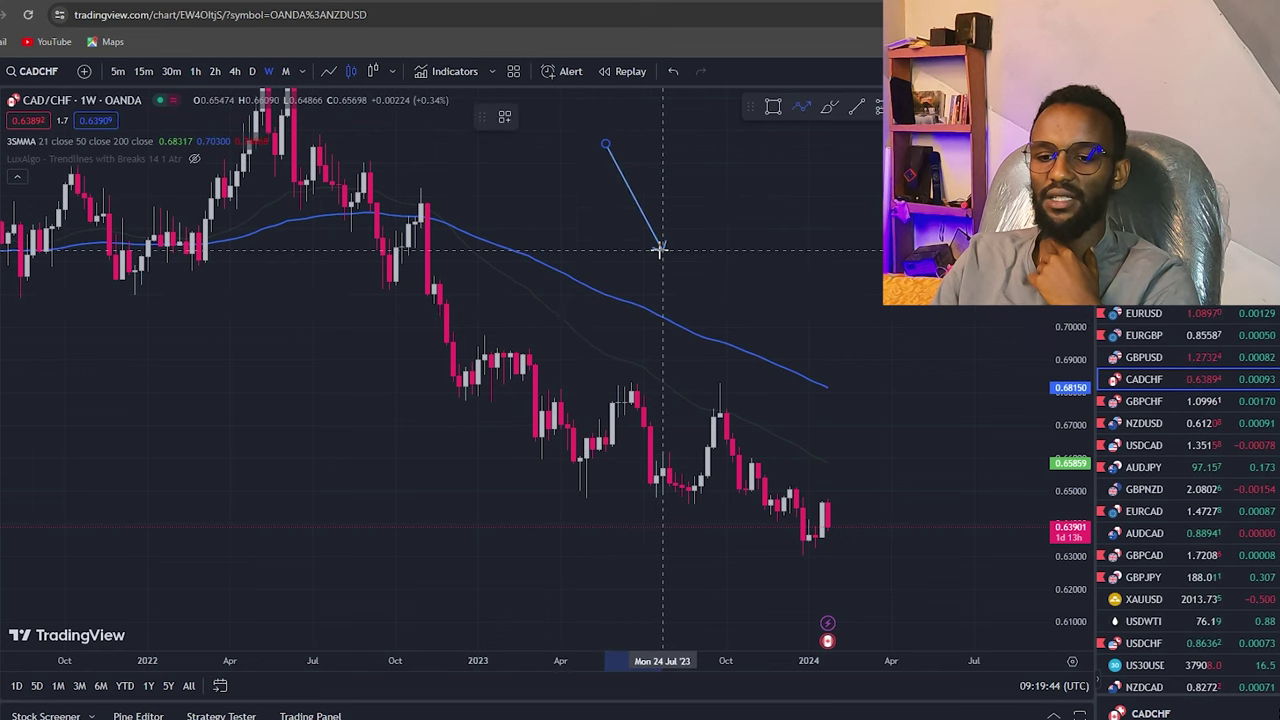
pyautogui.click(662, 250)
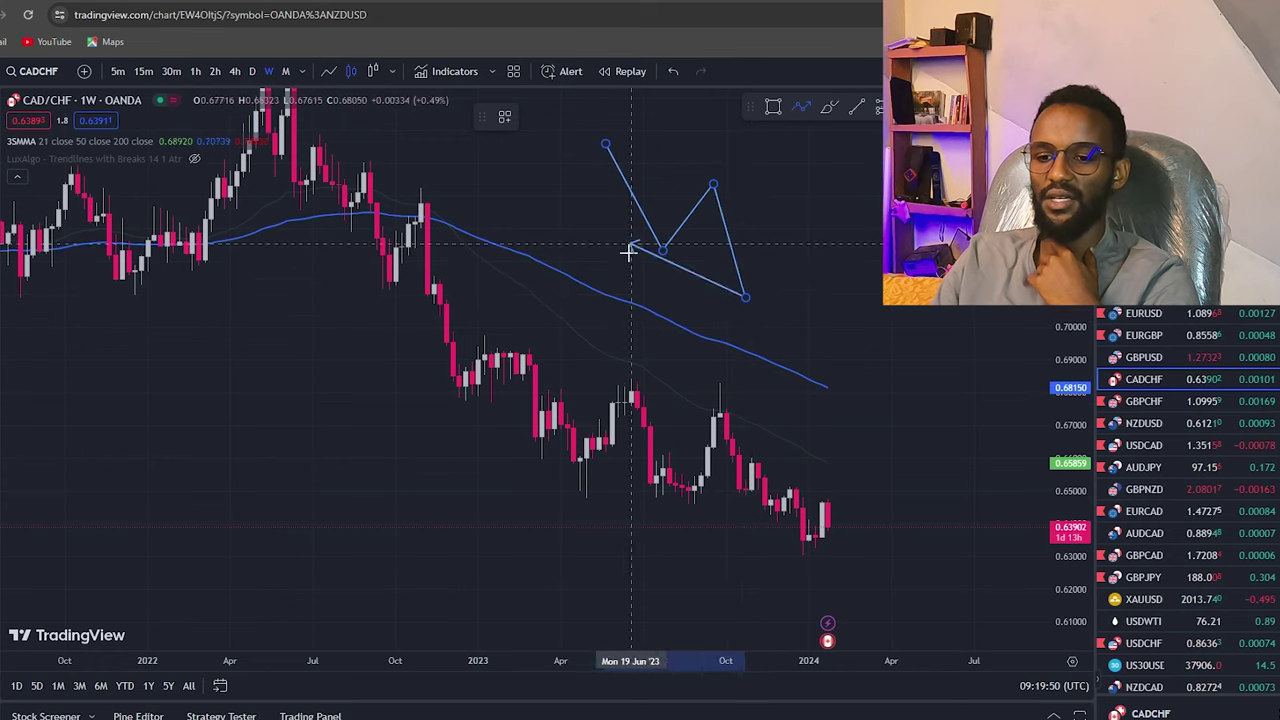
pyautogui.click(790, 246)
pyautogui.click(834, 325)
pyautogui.click(857, 262)
pyautogui.doubleClick(888, 330)
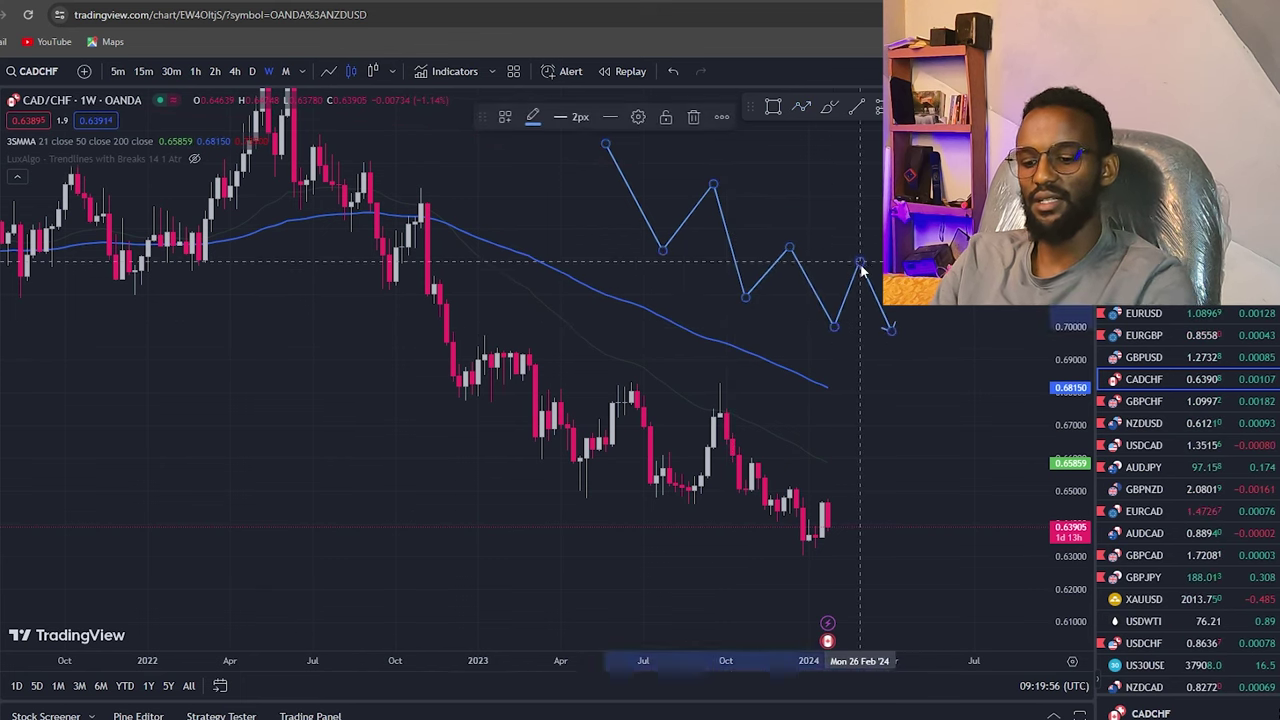
pyautogui.press('Delete')
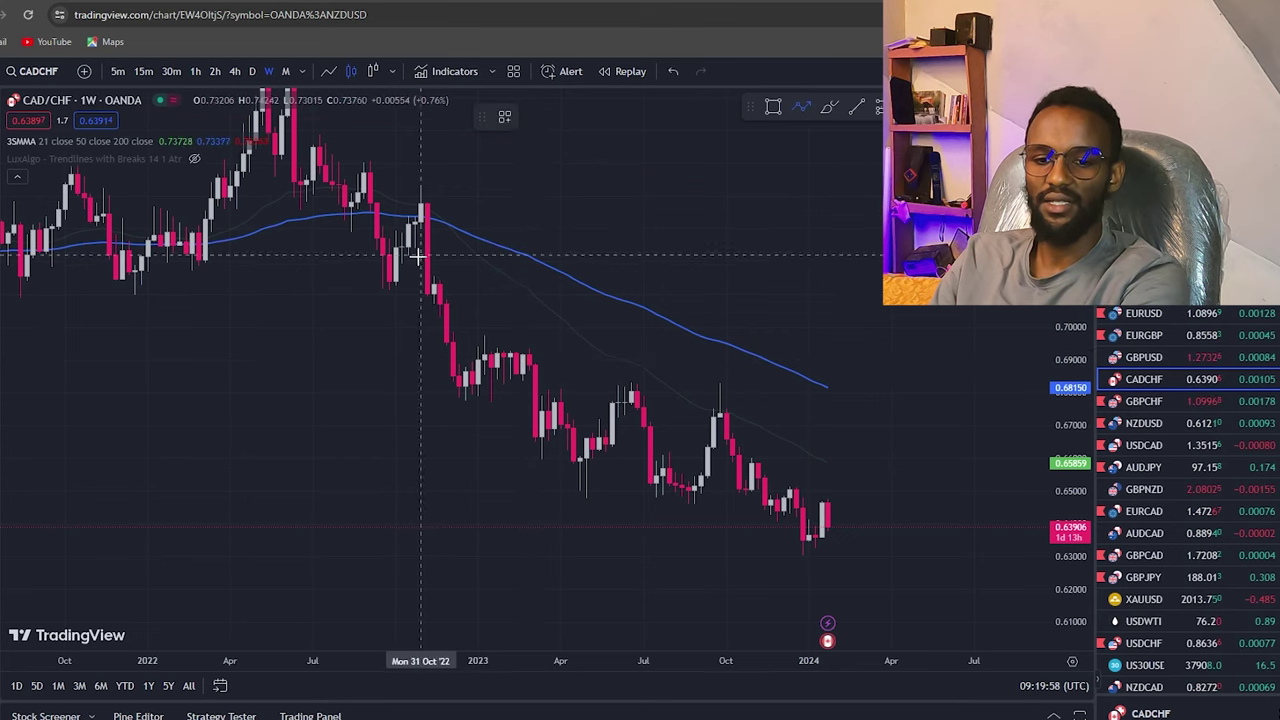
# - Trace a zigzag over past swings down to the recent low, delete it, and switch to daily
pyautogui.click(426, 197)
pyautogui.click(458, 411)
pyautogui.click(530, 357)
pyautogui.click(574, 457)
pyautogui.click(630, 383)
pyautogui.click(662, 497)
pyautogui.click(714, 414)
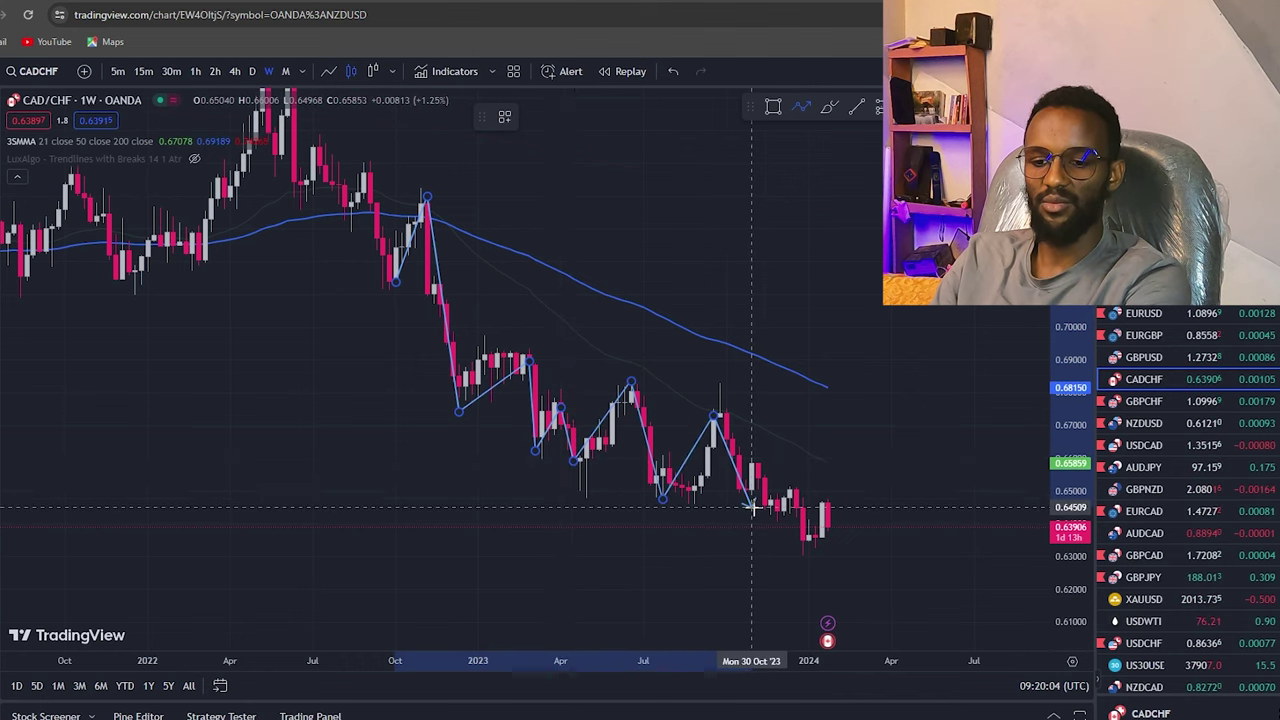
pyautogui.click(784, 517)
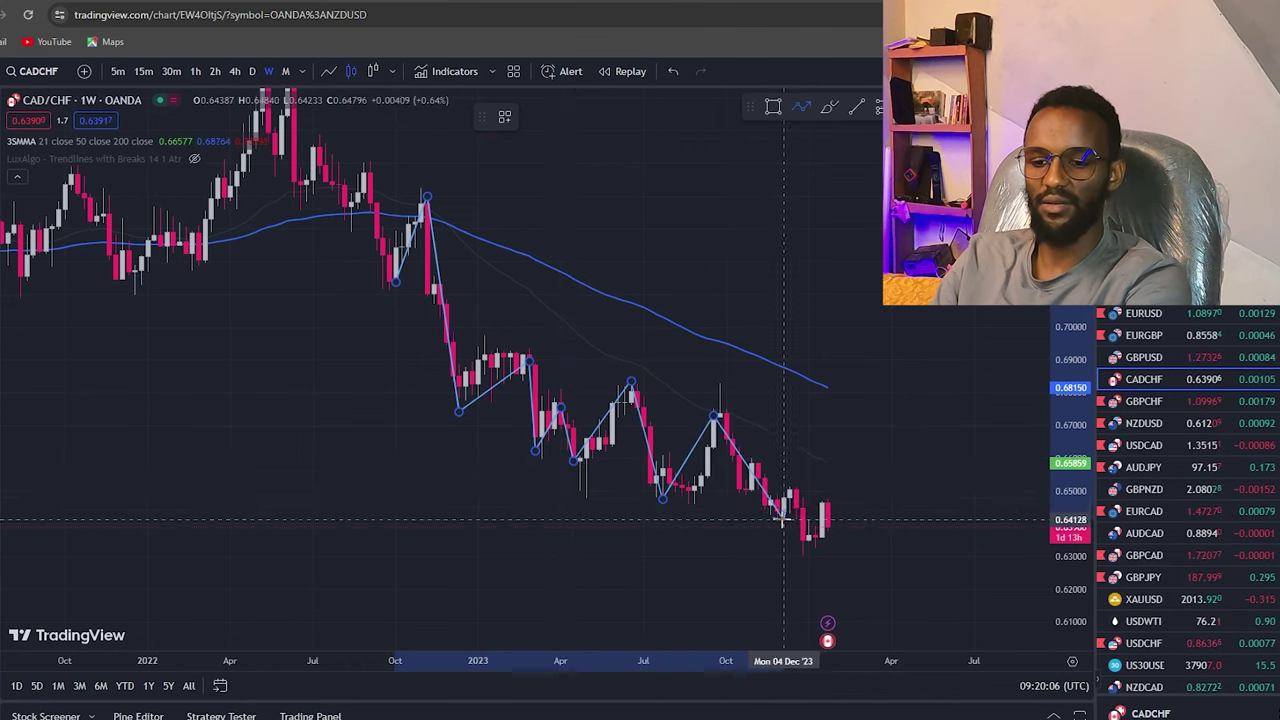
pyautogui.click(803, 538)
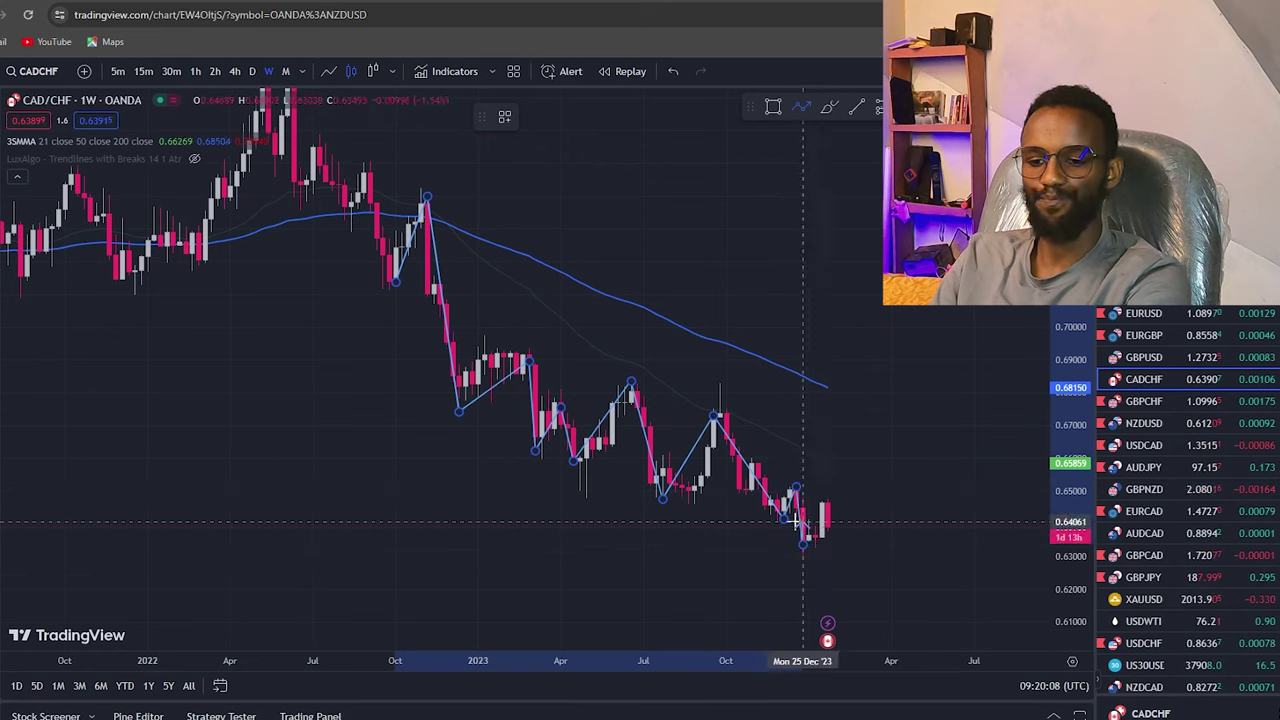
pyautogui.click(704, 432)
pyautogui.press('Delete')
pyautogui.click(252, 71)
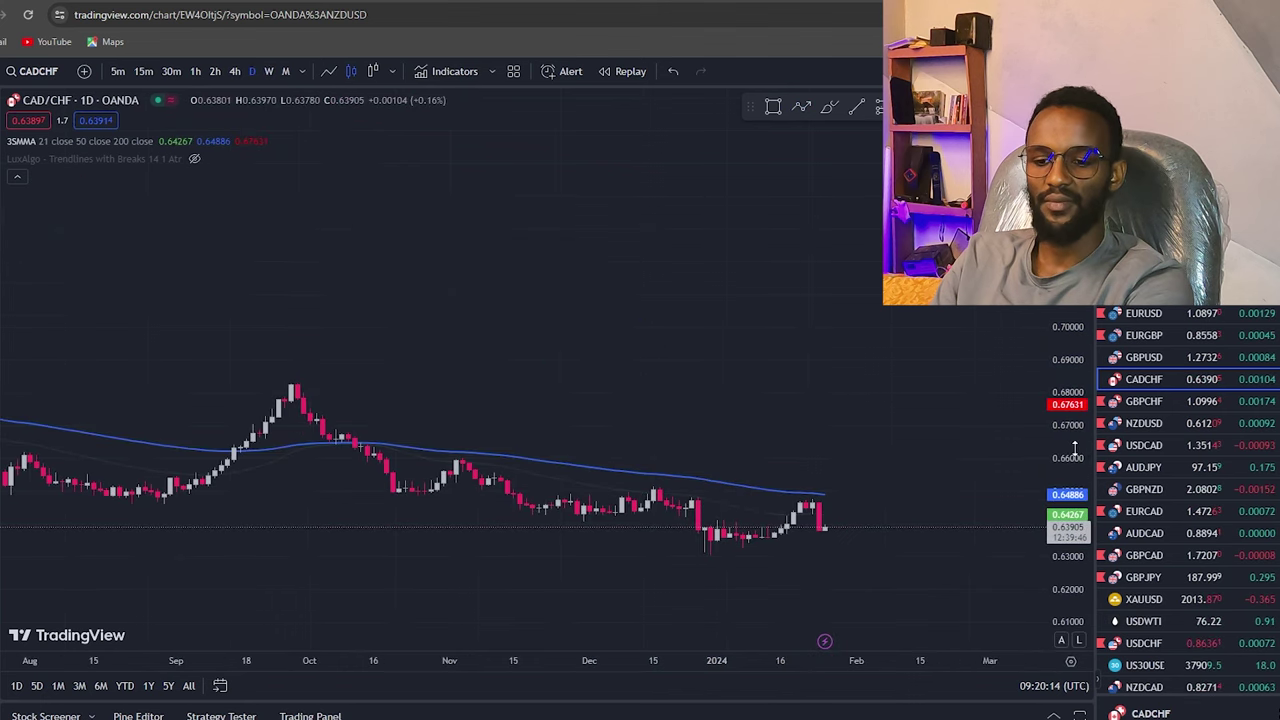
# - Fit the daily candles to the price scale and box the highs at 0.6468–0.6496
pyautogui.scroll(-3, 991, 447)
pyautogui.scroll(-2, 991, 447)
pyautogui.scroll(-2, 923, 406)
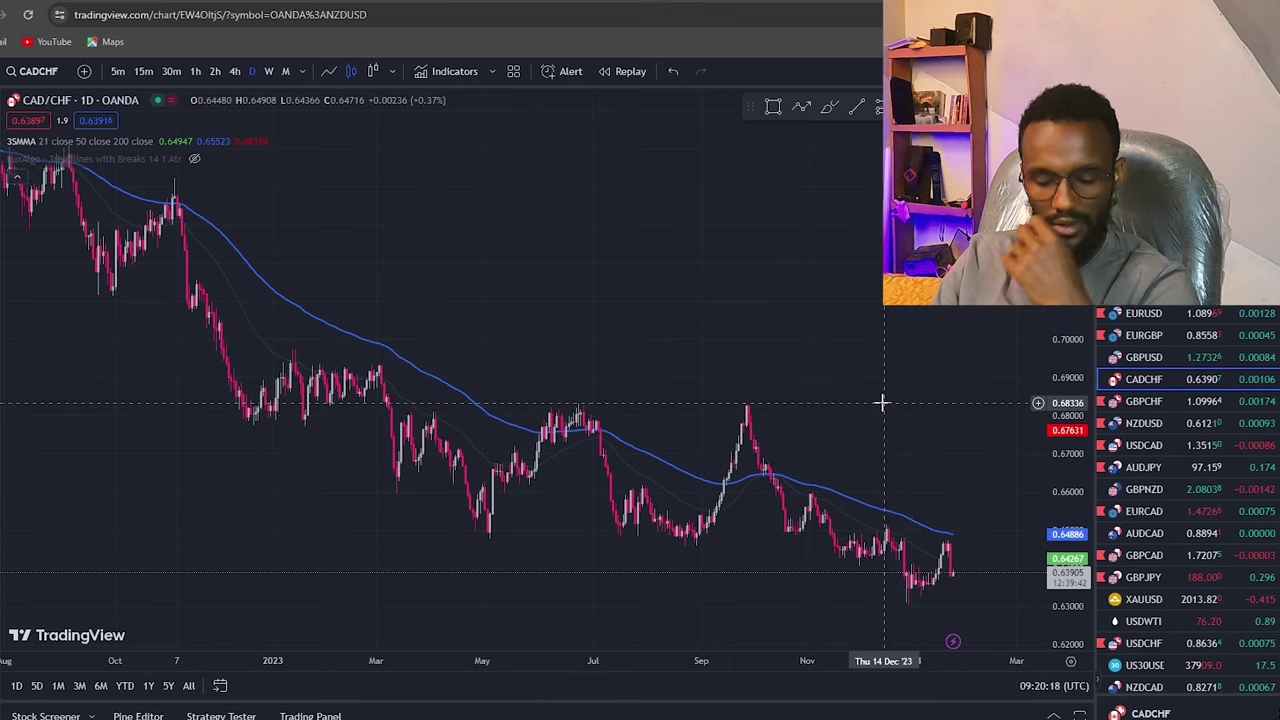
pyautogui.click(801, 106)
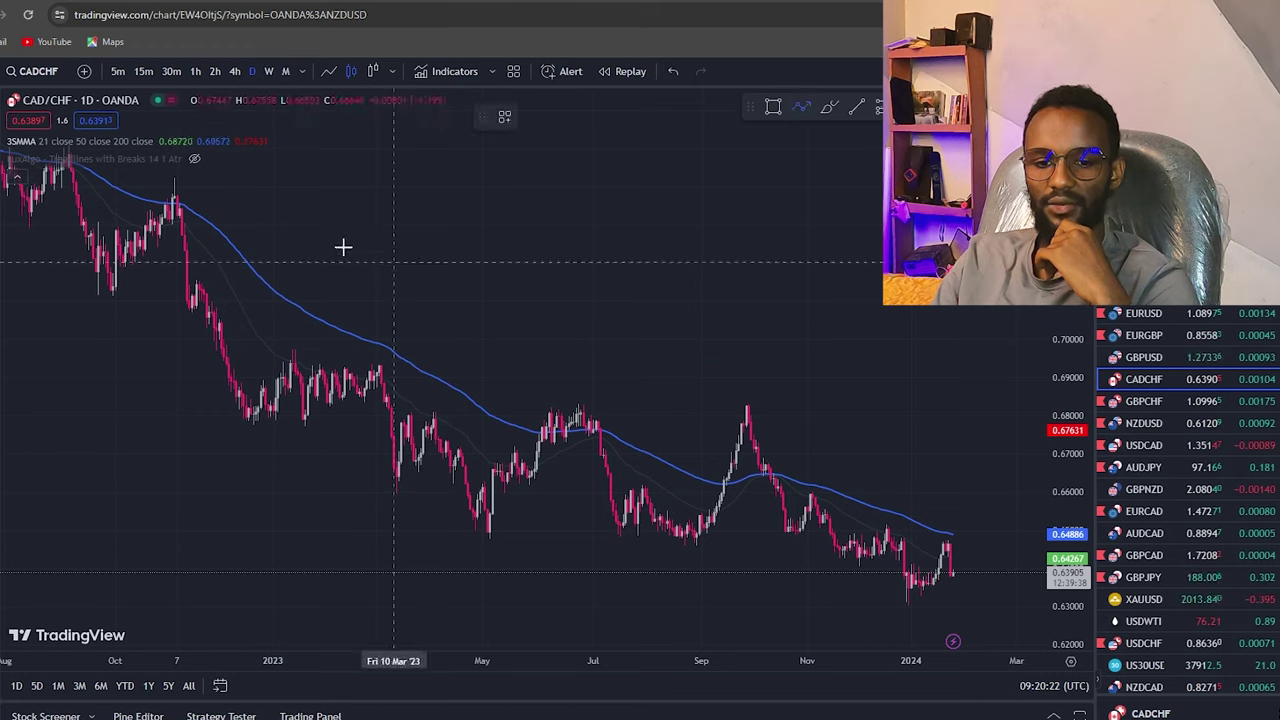
pyautogui.scroll(5, 900, 628)
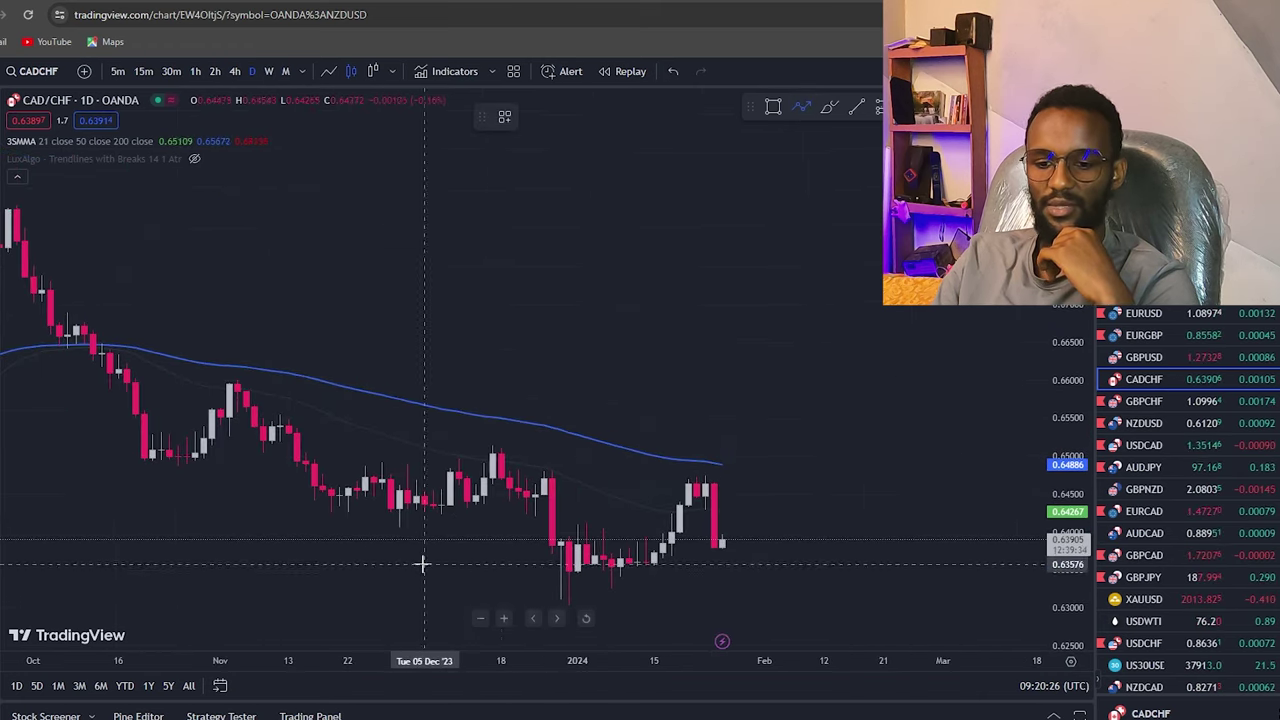
pyautogui.scroll(-1, 783, 557)
pyautogui.moveTo(1066, 625); pyautogui.dragTo(1066, 560)
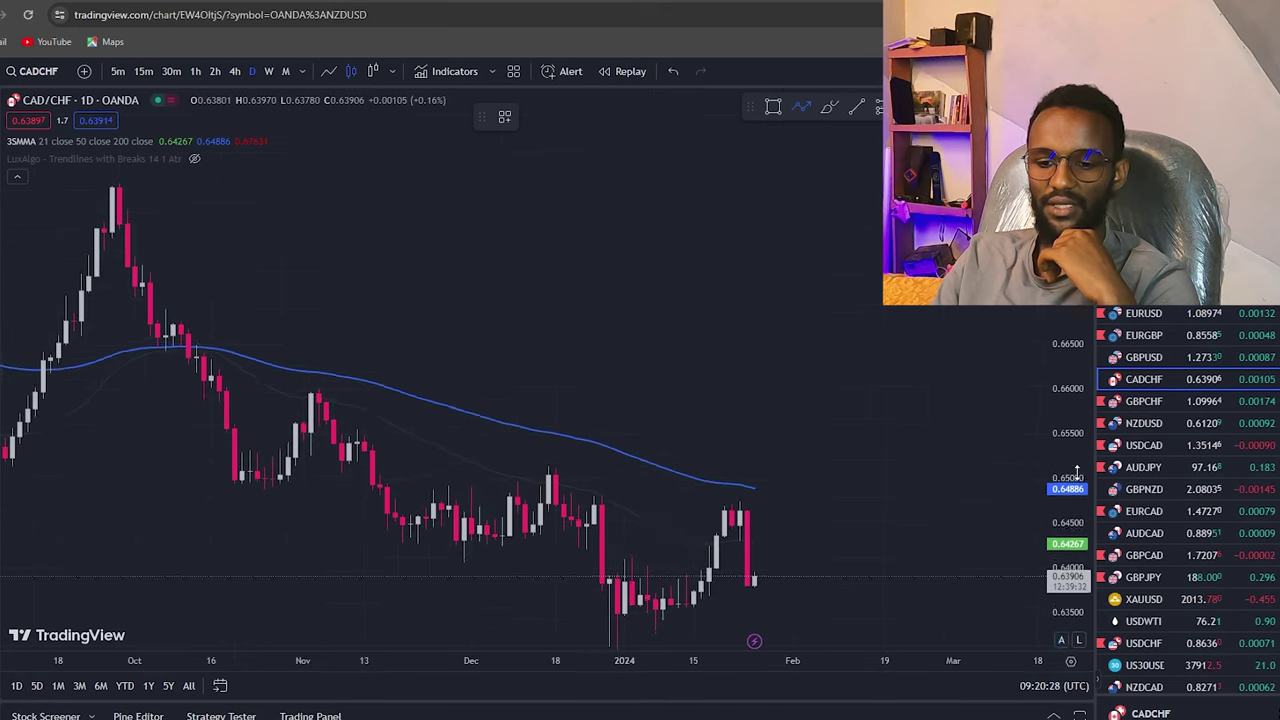
pyautogui.click(891, 560)
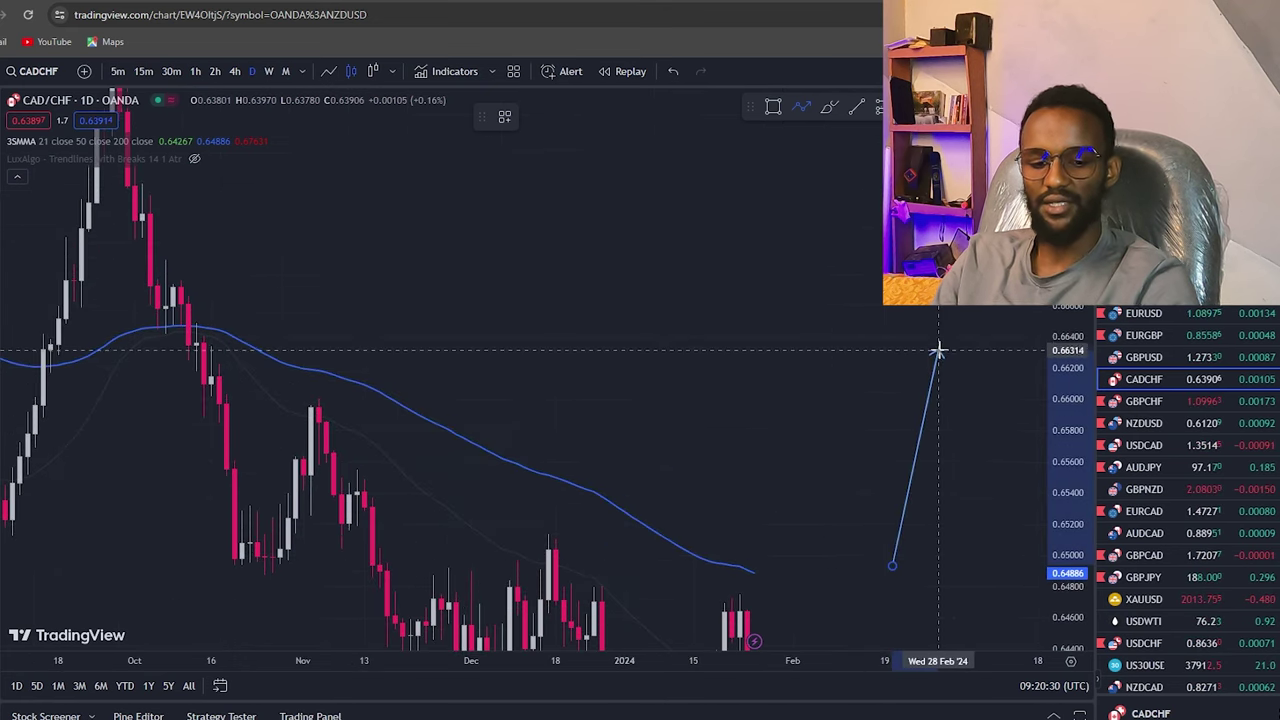
pyautogui.press('Escape')
pyautogui.moveTo(1065, 375); pyautogui.dragTo(920, 494)
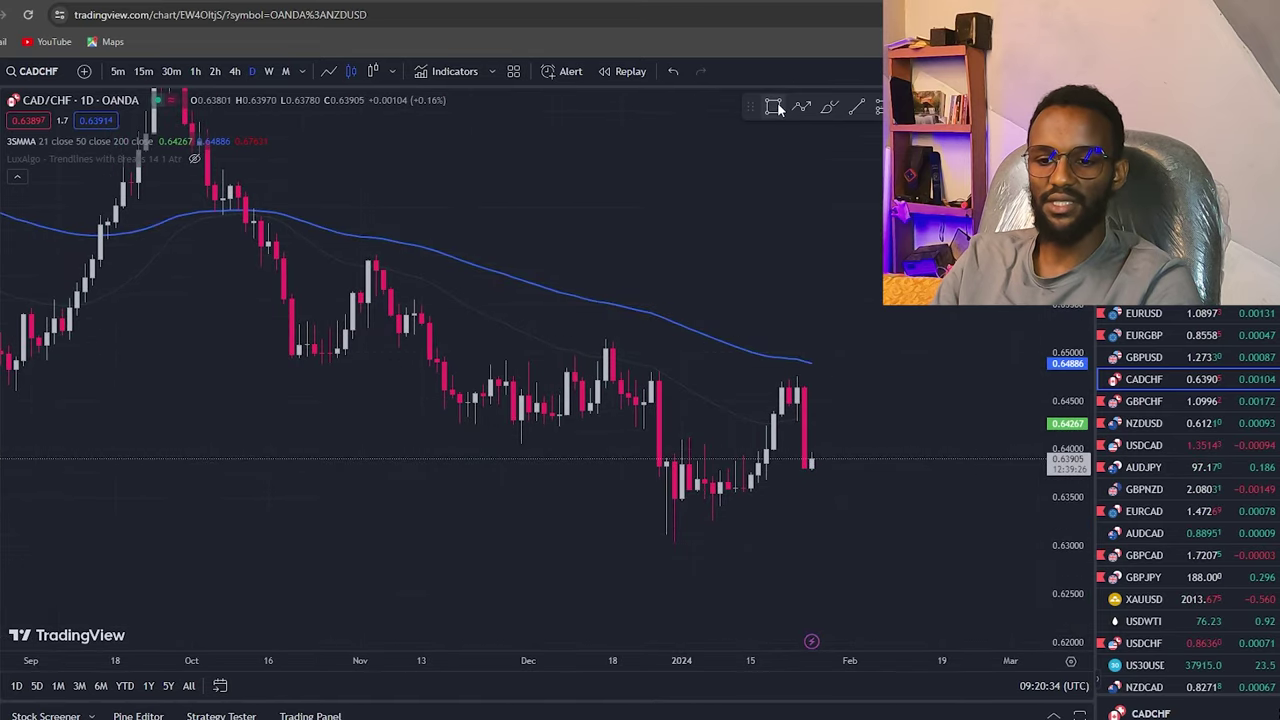
pyautogui.moveTo(283, 356); pyautogui.dragTo(827, 383)
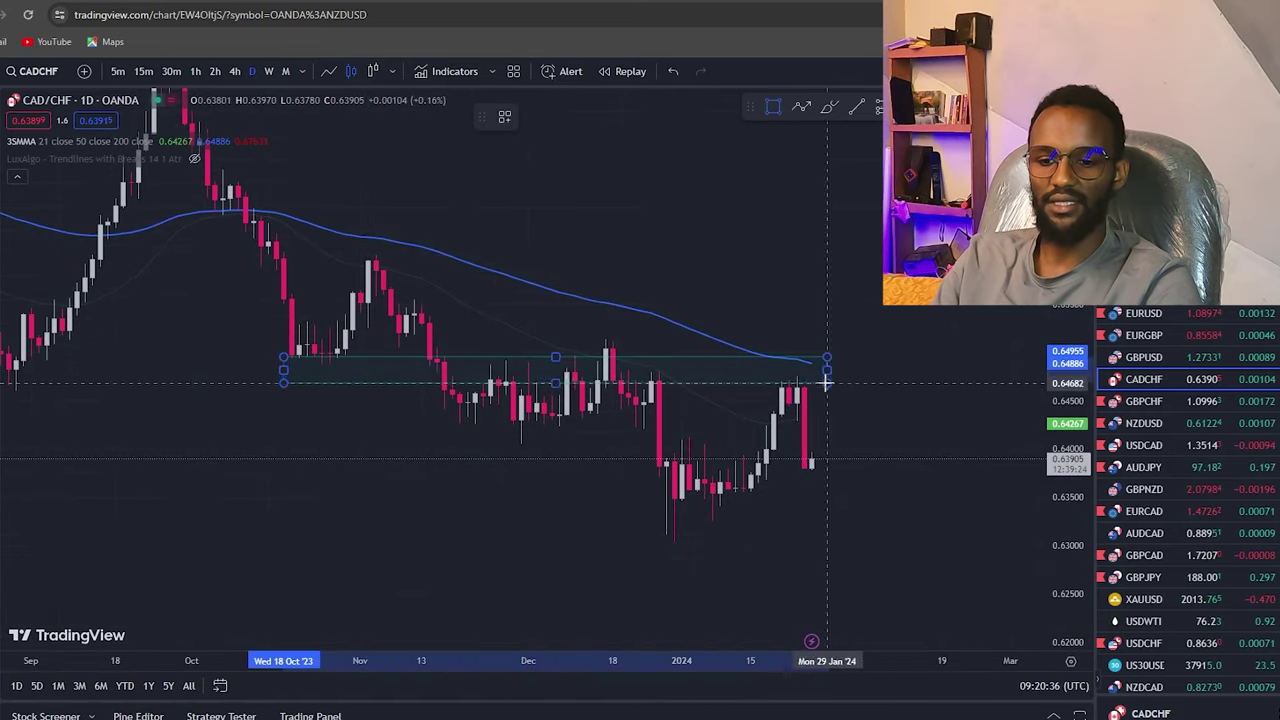
# - Stretch the resistance zone's left edge back to March 2023
pyautogui.click(789, 484)
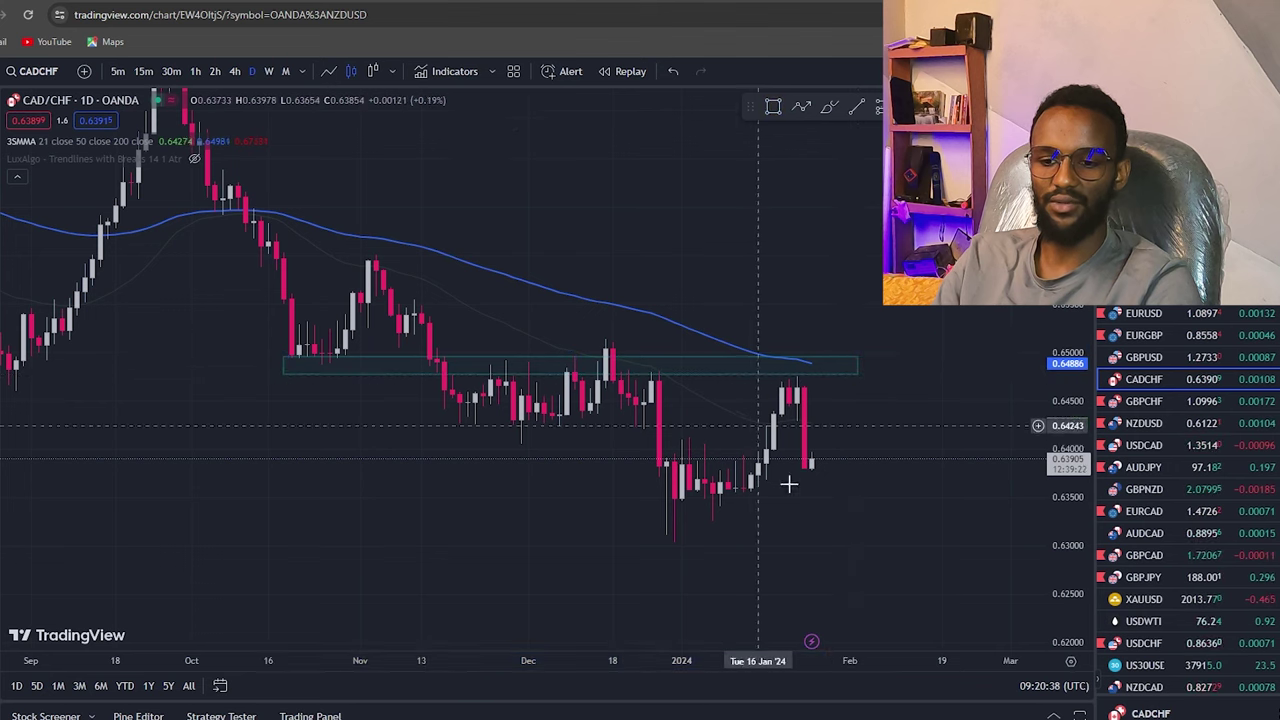
pyautogui.scroll(-2, 977, 431)
pyautogui.scroll(-1, 977, 431)
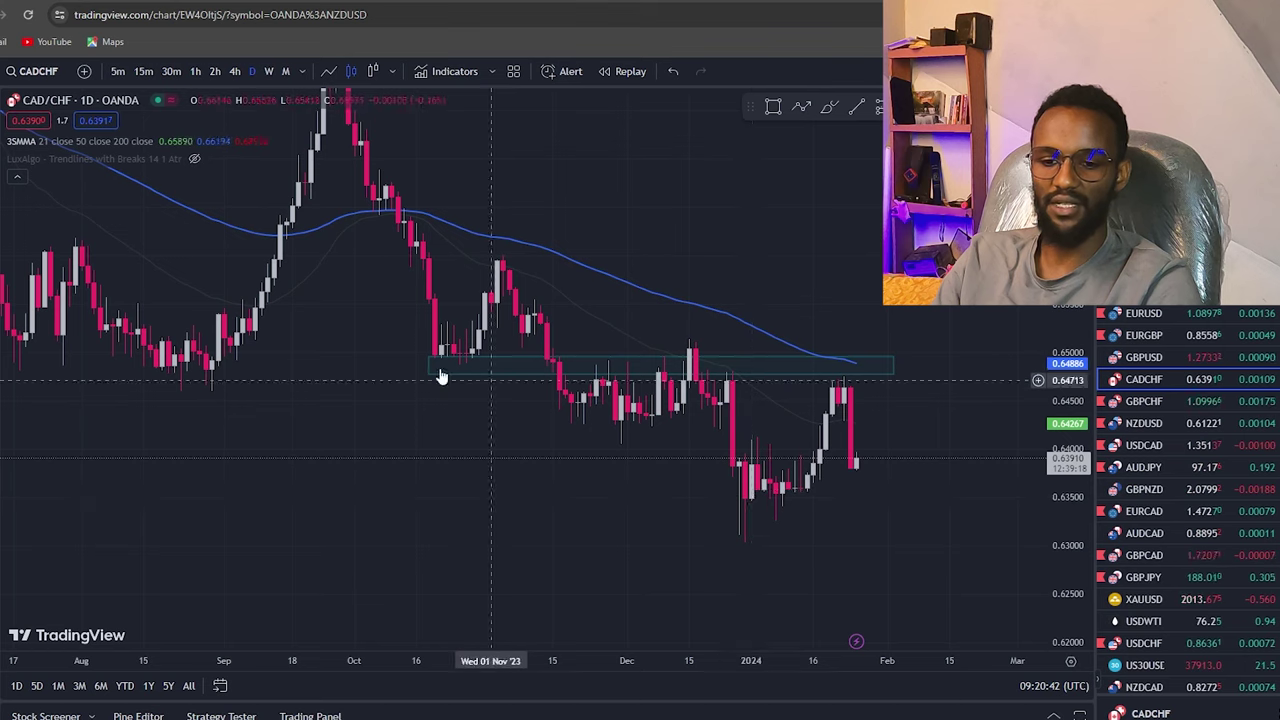
pyautogui.moveTo(429, 364); pyautogui.dragTo(20, 364)
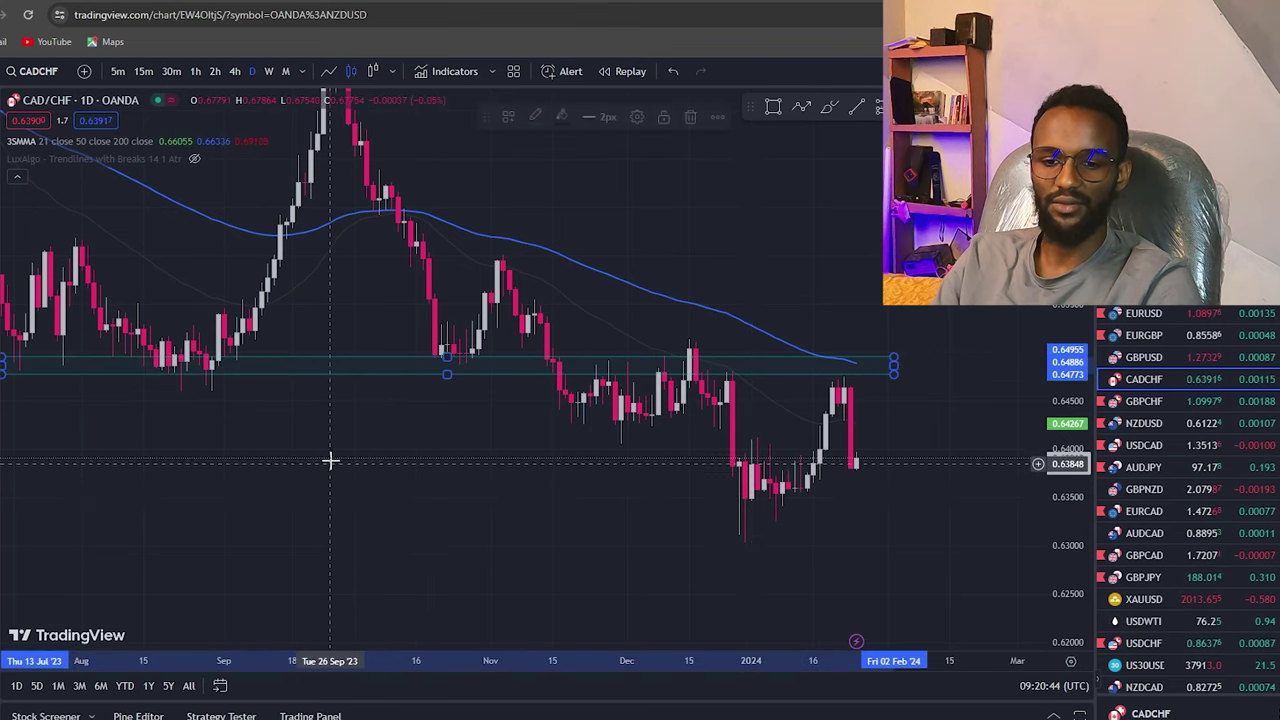
pyautogui.scroll(-2, 329, 457)
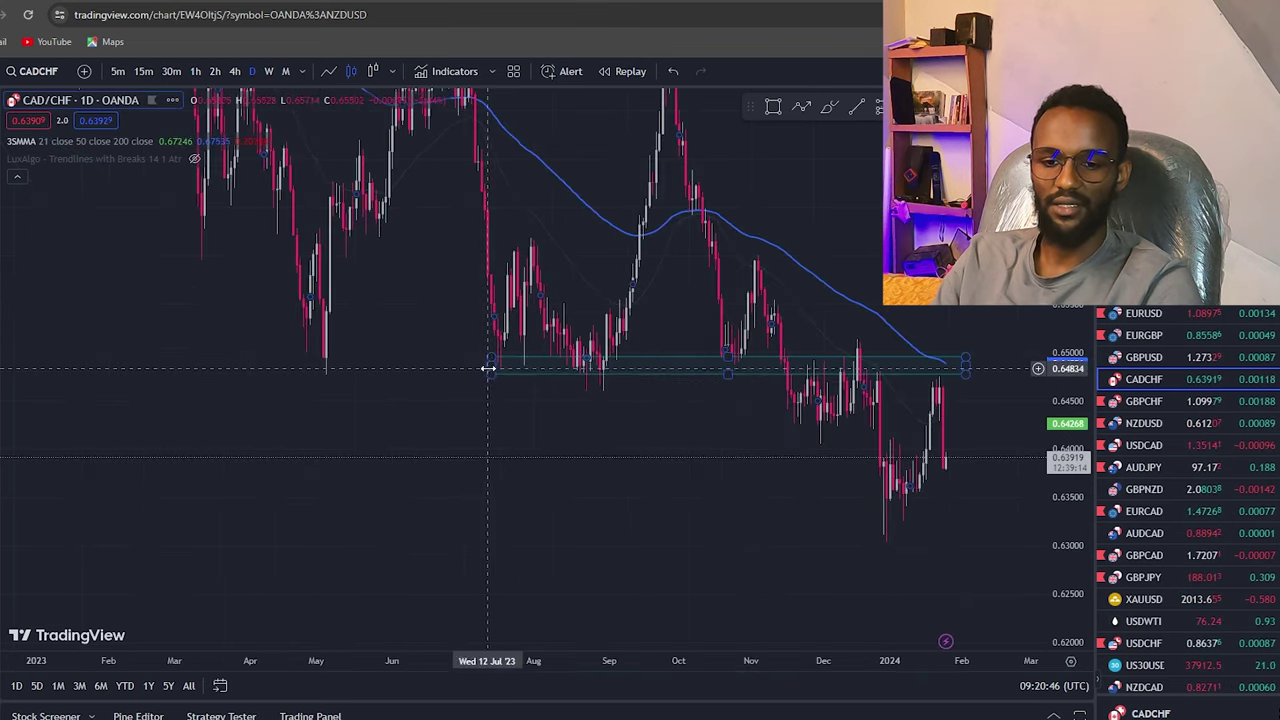
pyautogui.moveTo(488, 368); pyautogui.dragTo(178, 366)
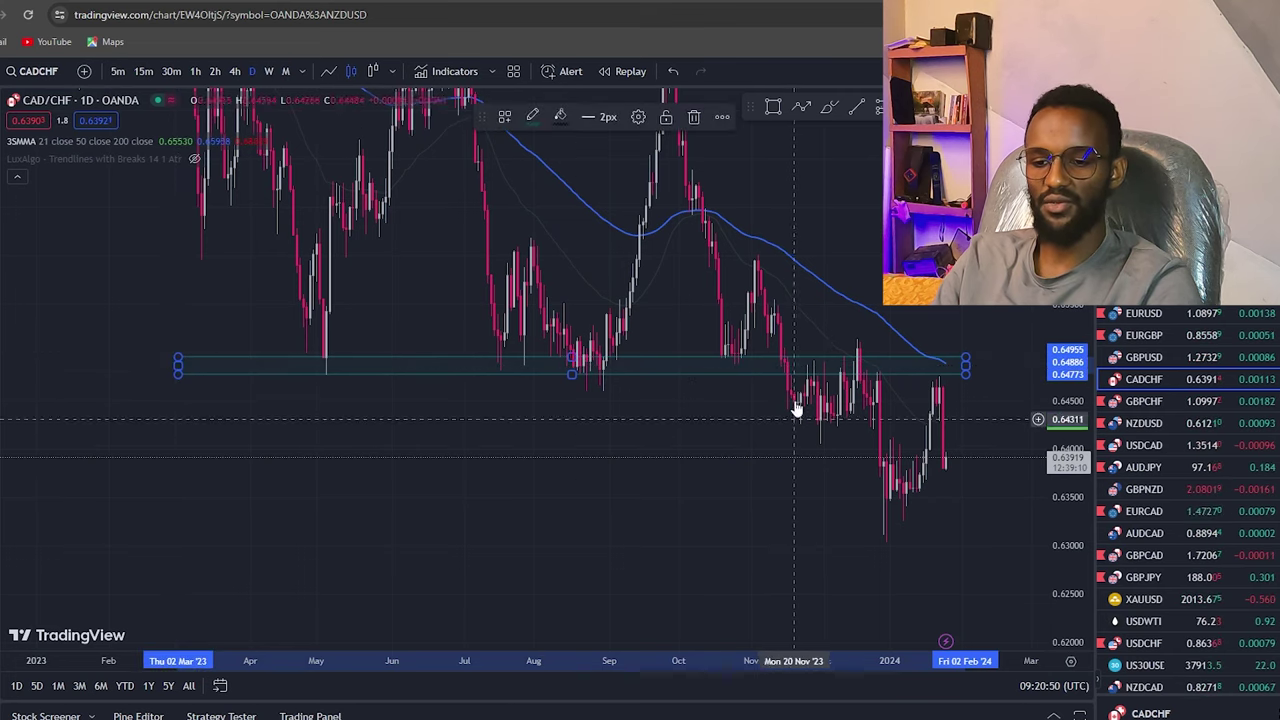
# - Extend the zone past the latest candle, lower it to about 0.6470–0.6484, and switch to 4h
pyautogui.scroll(5, 828, 434)
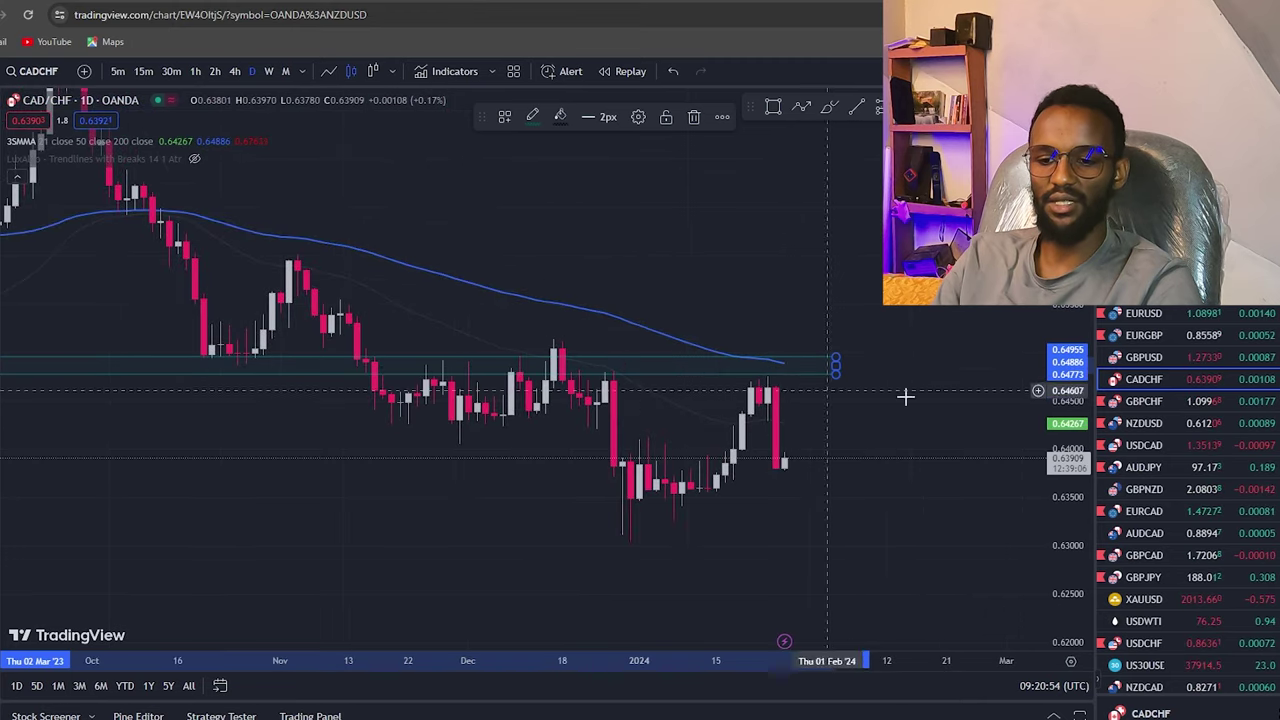
pyautogui.scroll(-2, 831, 455)
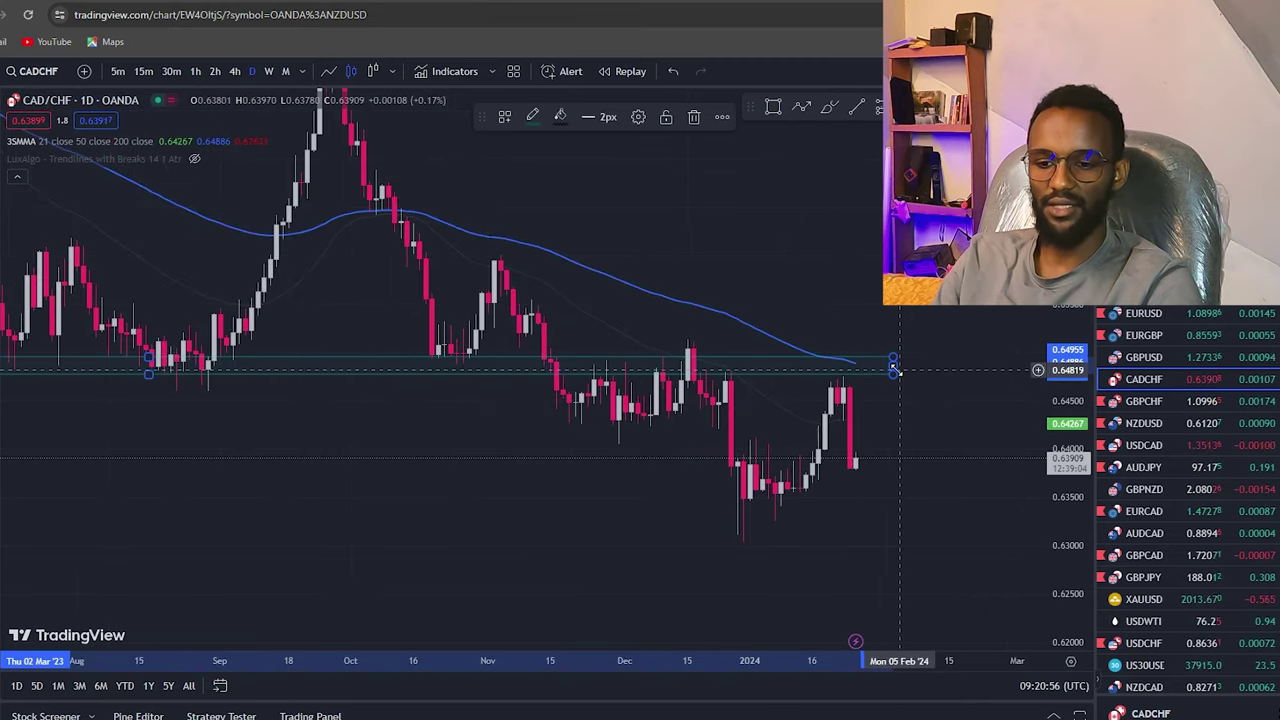
pyautogui.moveTo(895, 368); pyautogui.dragTo(911, 364)
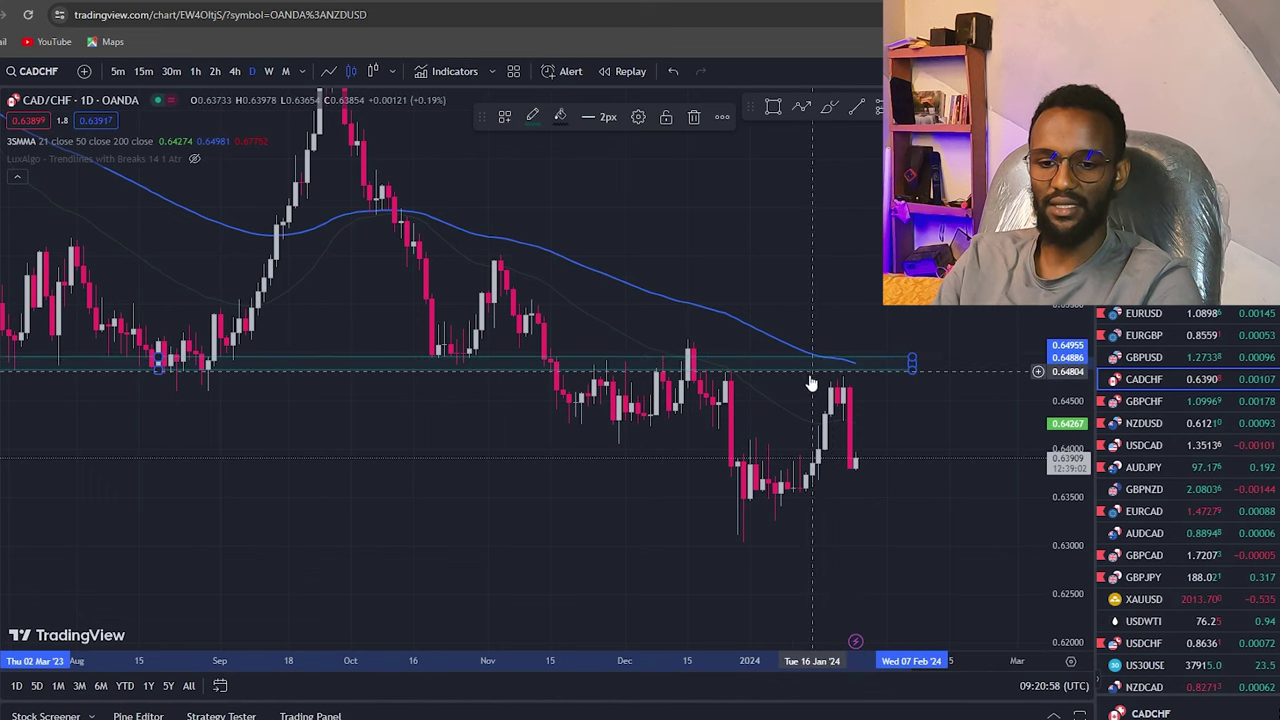
pyautogui.moveTo(811, 381); pyautogui.dragTo(809, 383)
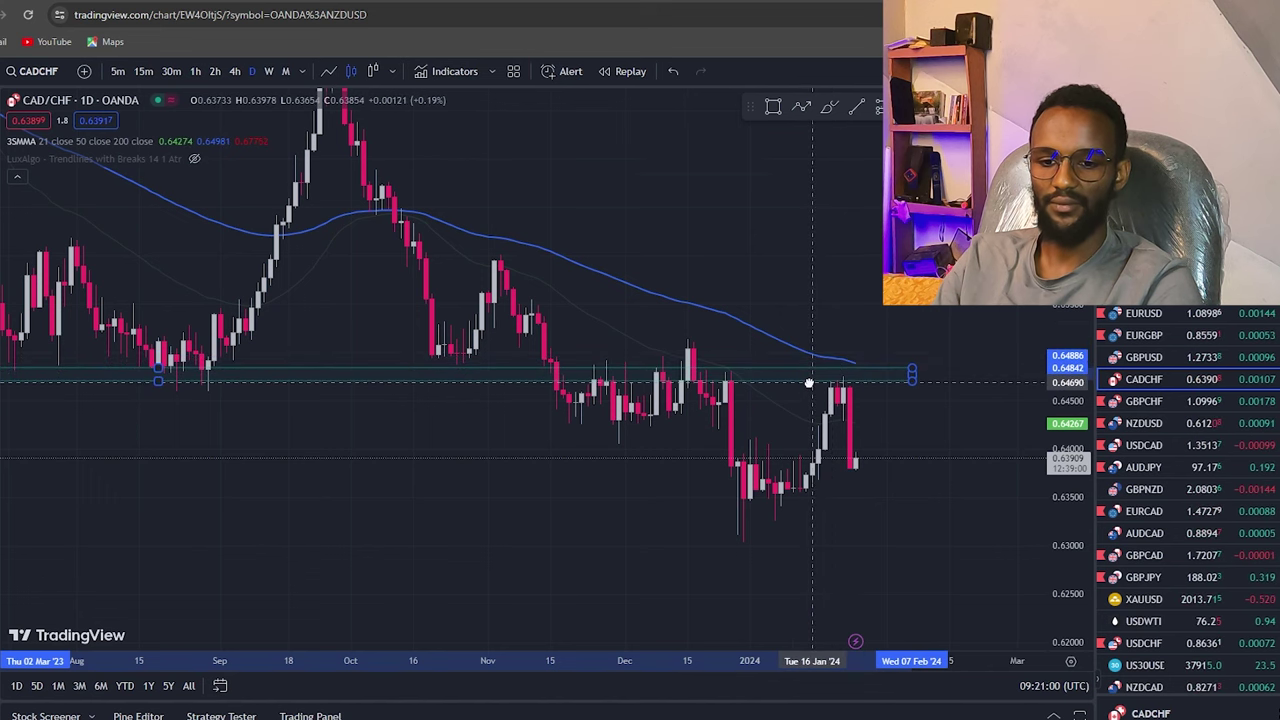
pyautogui.scroll(1, 809, 383)
pyautogui.scroll(1, 843, 474)
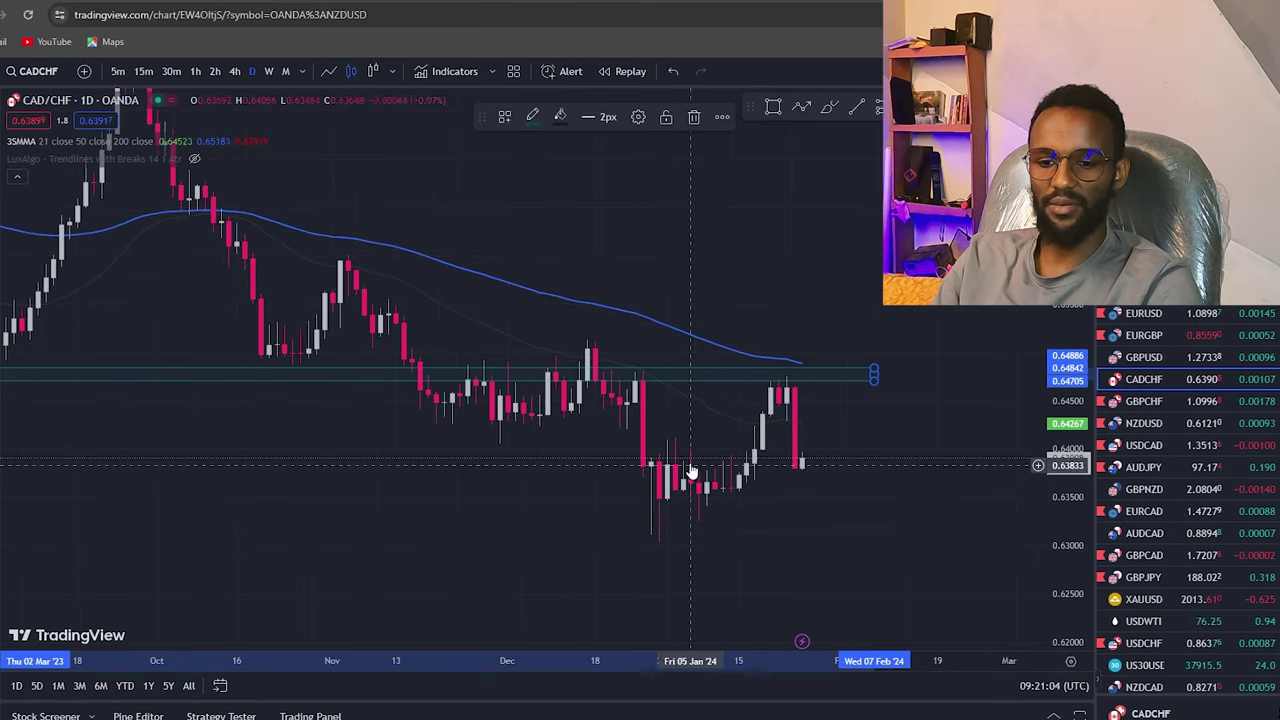
pyautogui.click(238, 73)
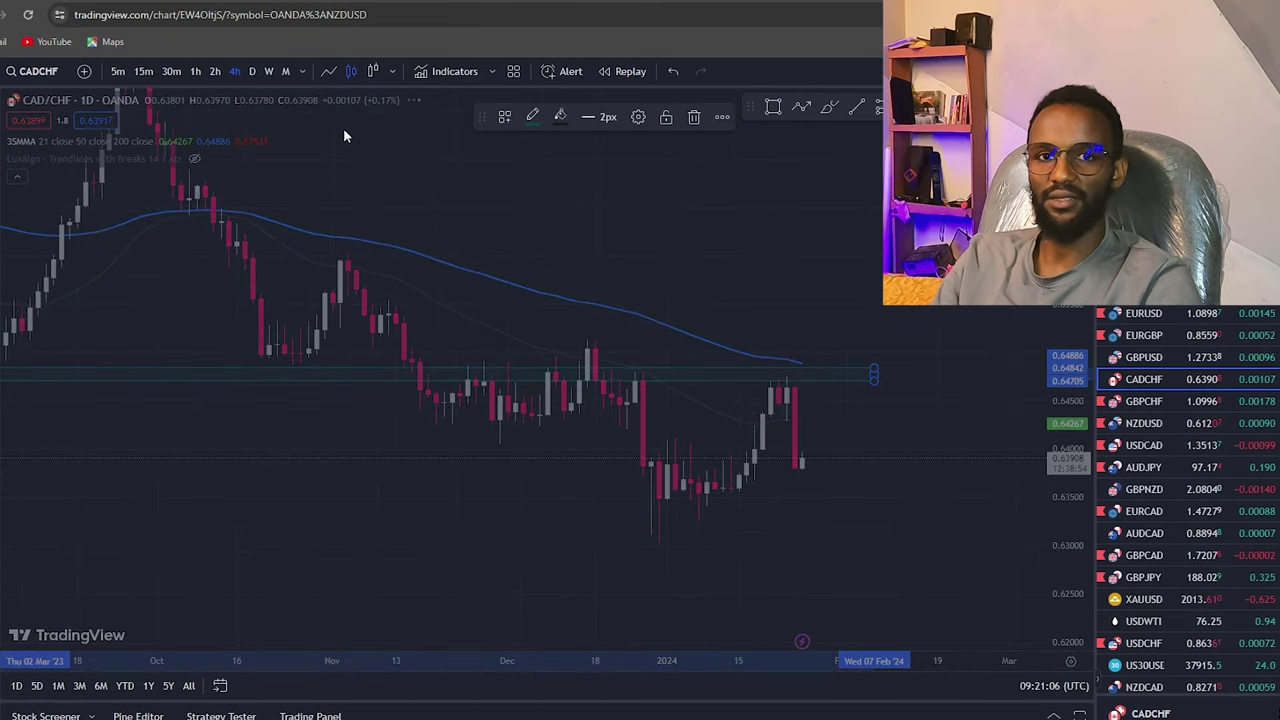
pyautogui.scroll(-2, 1180, 500)
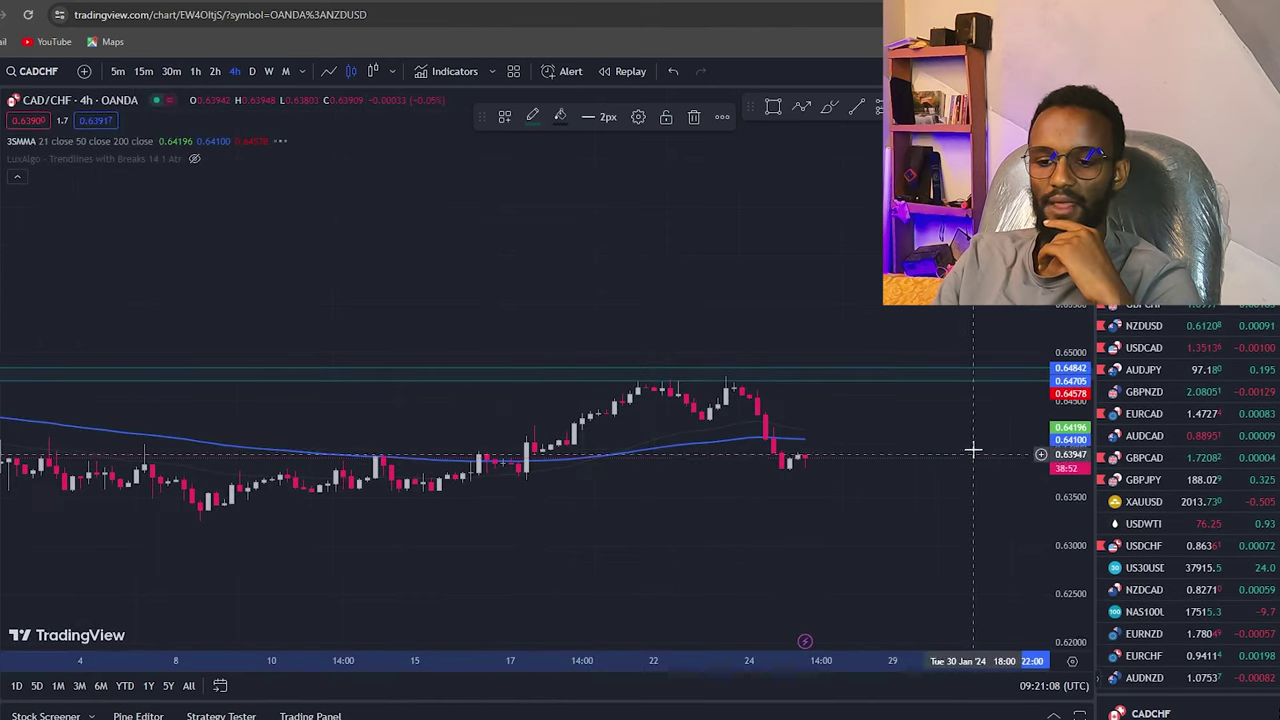
pyautogui.scroll(-3, 970, 447)
pyautogui.moveTo(671, 497)
pyautogui.mouseDown()
pyautogui.moveTo(718, 422)
pyautogui.moveTo(990, 425)
pyautogui.mouseUp()
pyautogui.moveTo(511, 449); pyautogui.dragTo(765, 337)
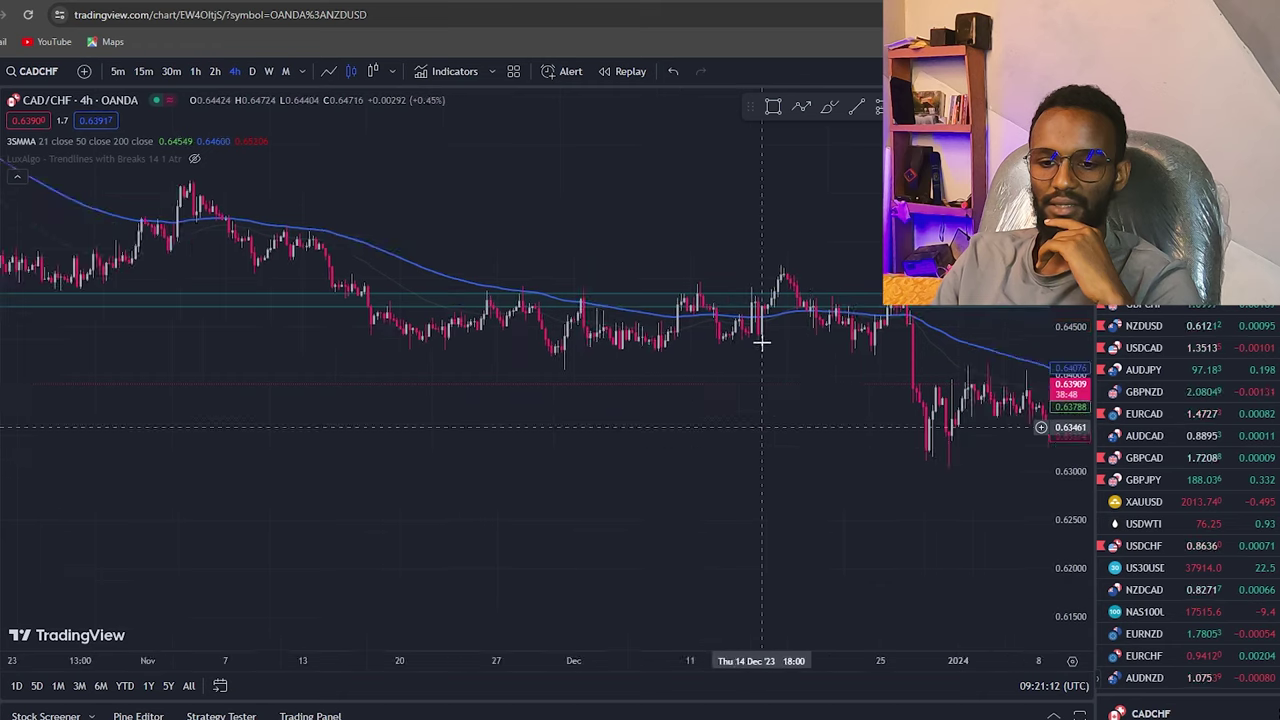
pyautogui.moveTo(1078, 541); pyautogui.dragTo(1078, 420)
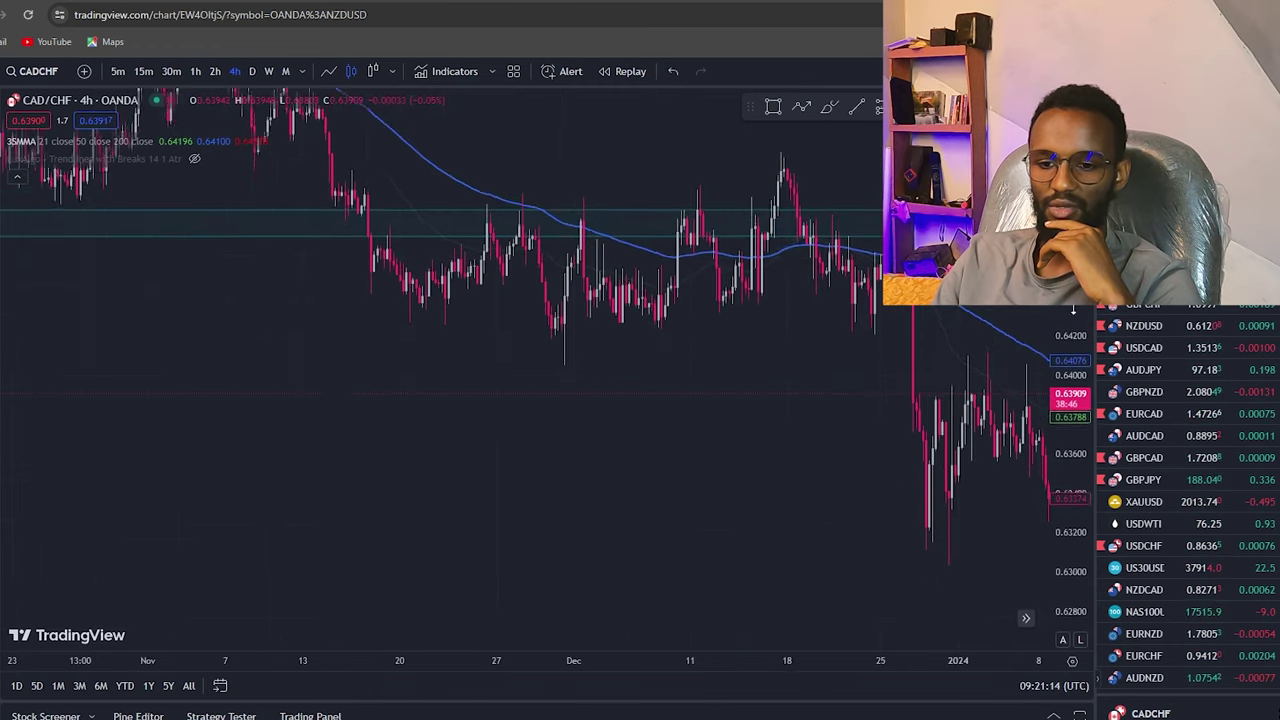
pyautogui.scroll(2, 800, 517)
pyautogui.moveTo(619, 500); pyautogui.dragTo(869, 500)
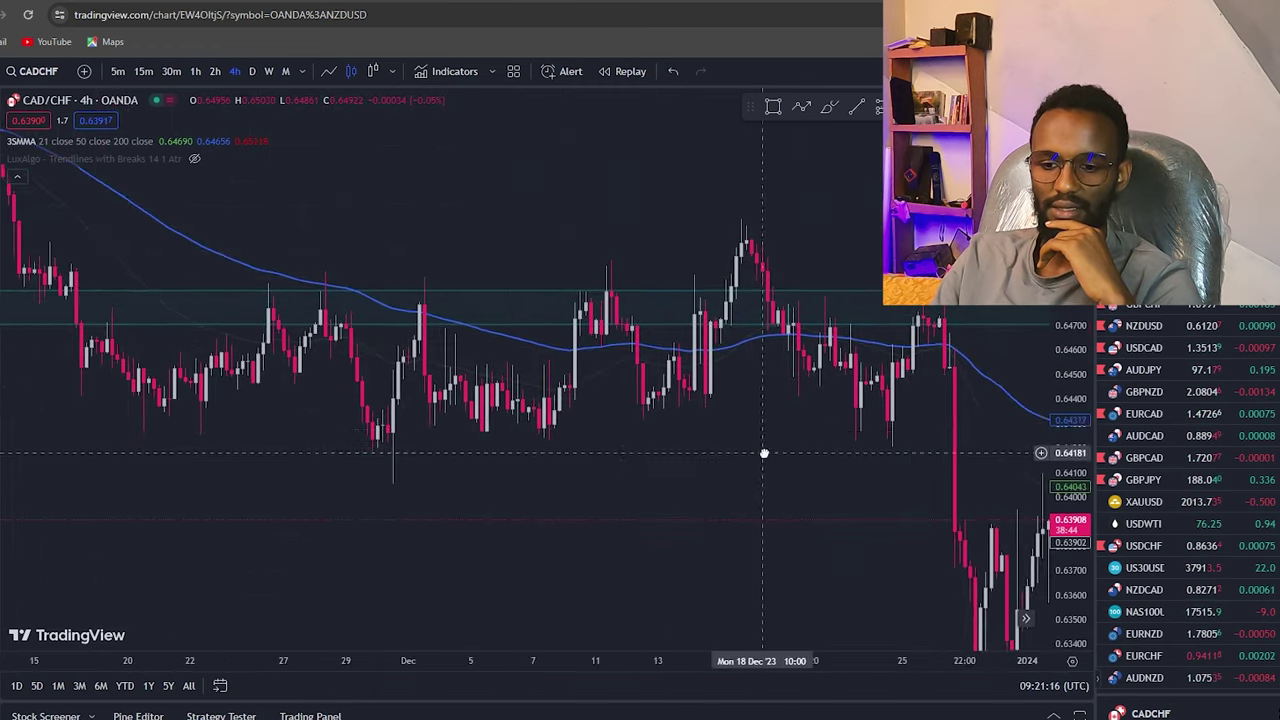
pyautogui.moveTo(845, 549); pyautogui.dragTo(901, 526)
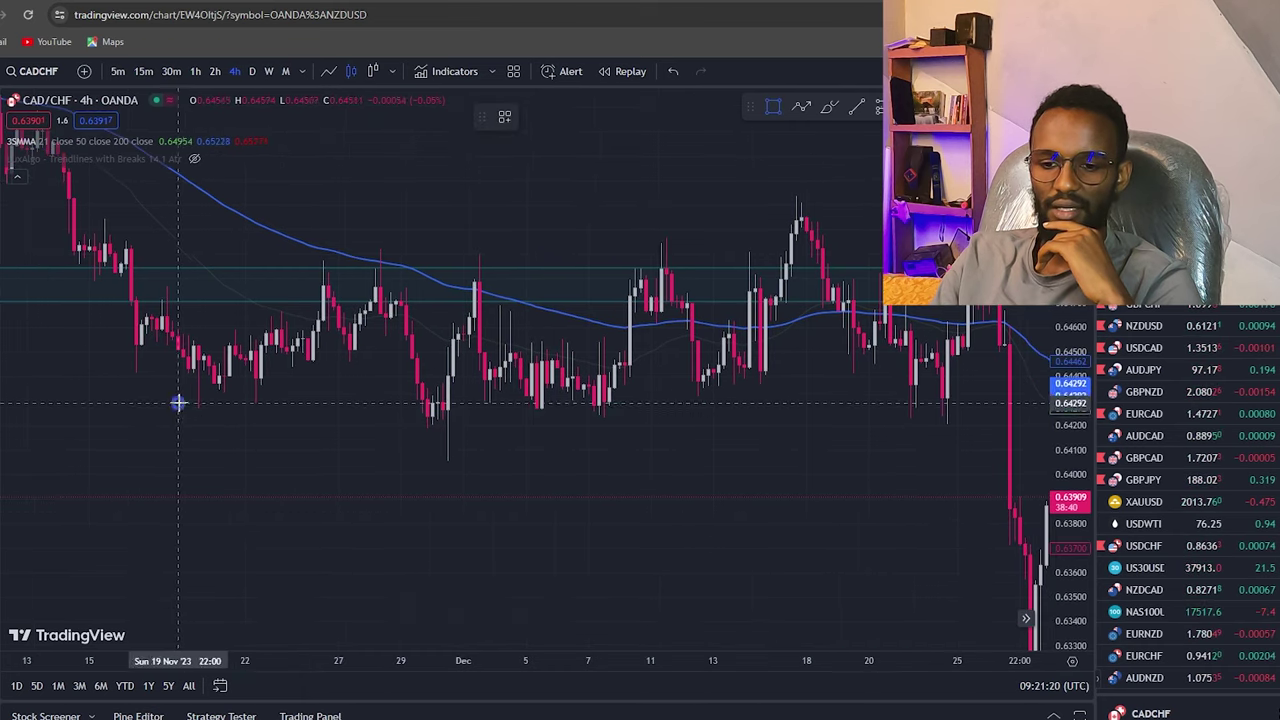
pyautogui.moveTo(178, 403); pyautogui.dragTo(1018, 420)
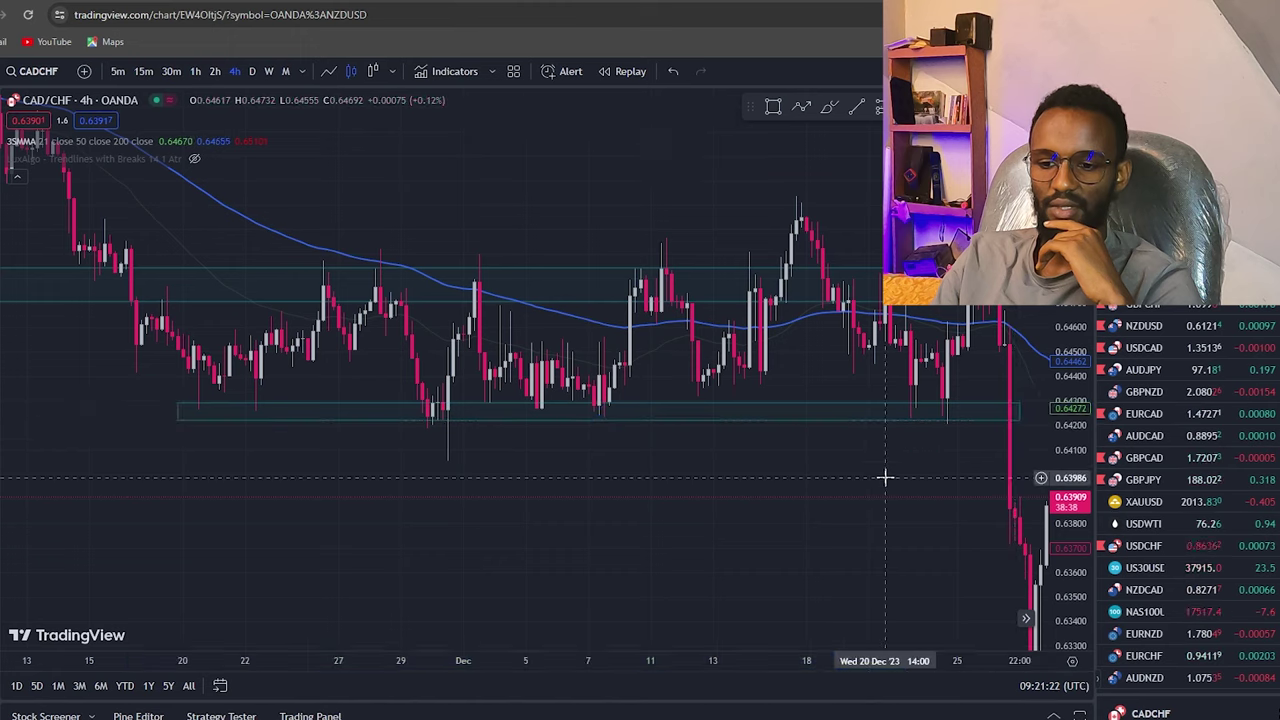
pyautogui.scroll(-2, 757, 426)
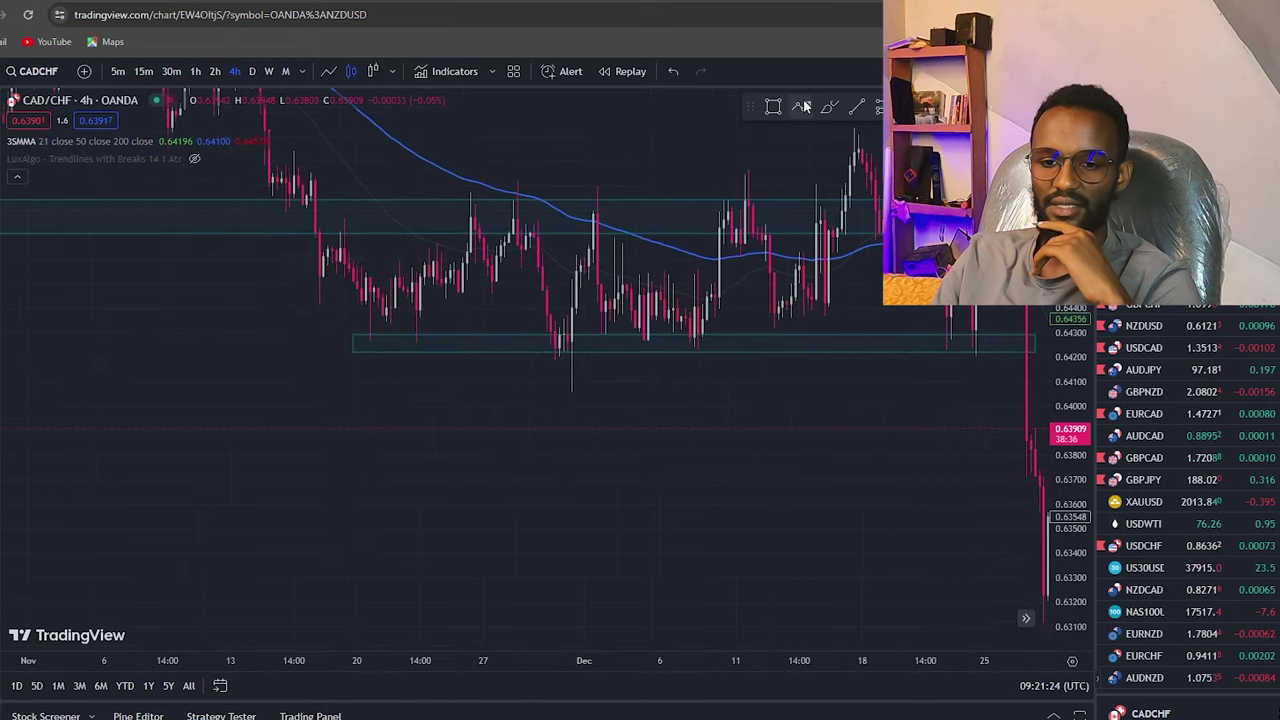
# - Draw a six-point downward zigzag path beneath the 4h candles
pyautogui.click(803, 106)
pyautogui.click(231, 383)
pyautogui.click(293, 496)
pyautogui.click(356, 436)
pyautogui.click(385, 576)
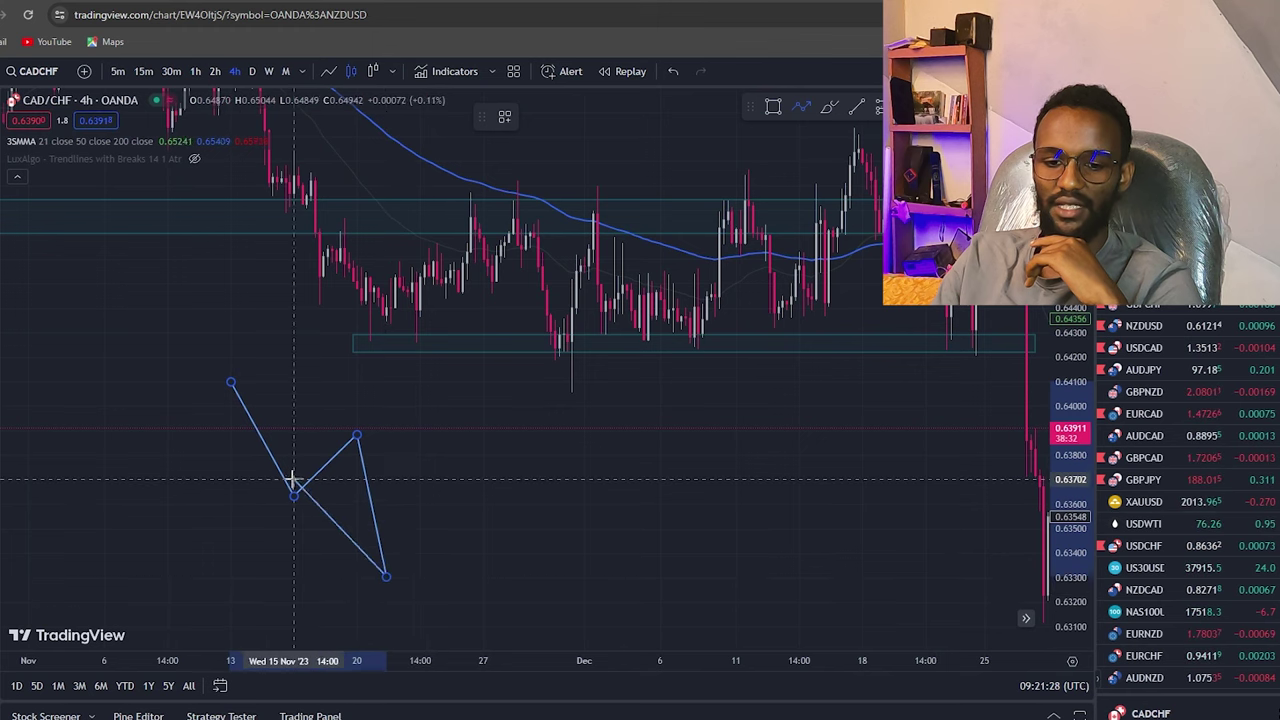
pyautogui.click(467, 501)
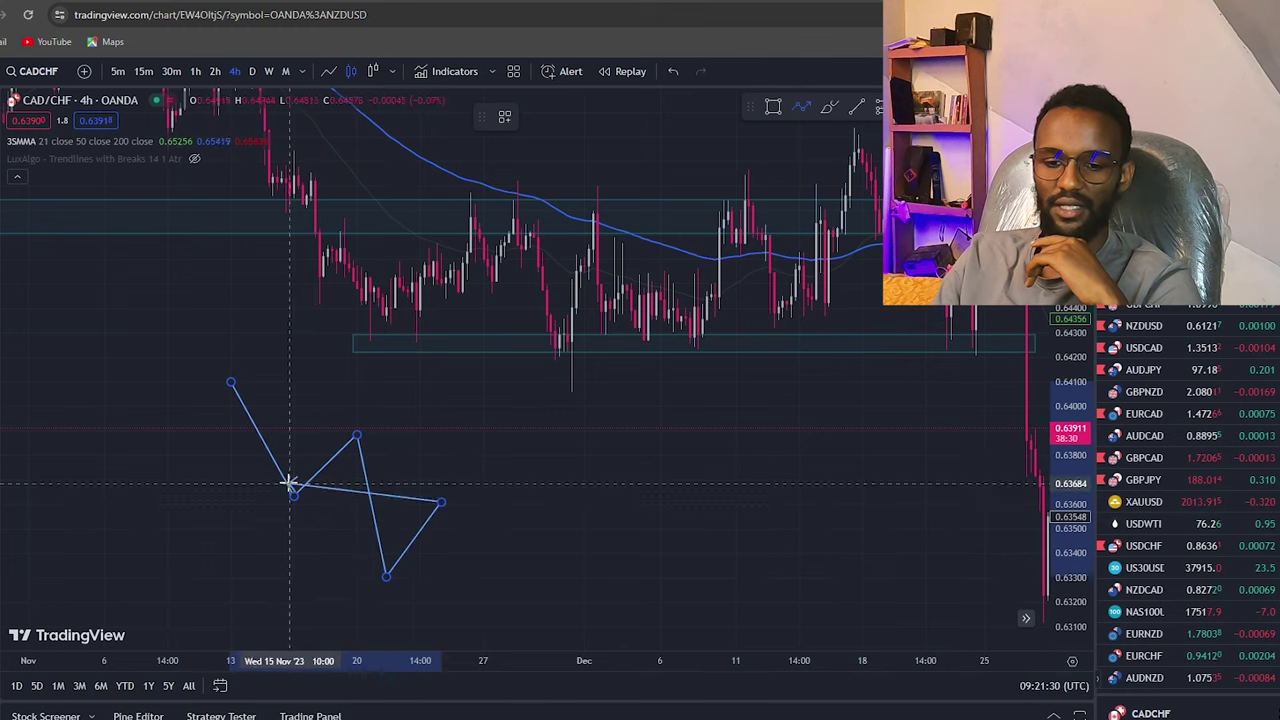
pyautogui.click(543, 601)
# - Pan to the most recent candles and switch the chart to daily
pyautogui.moveTo(628, 578); pyautogui.dragTo(474, 563)
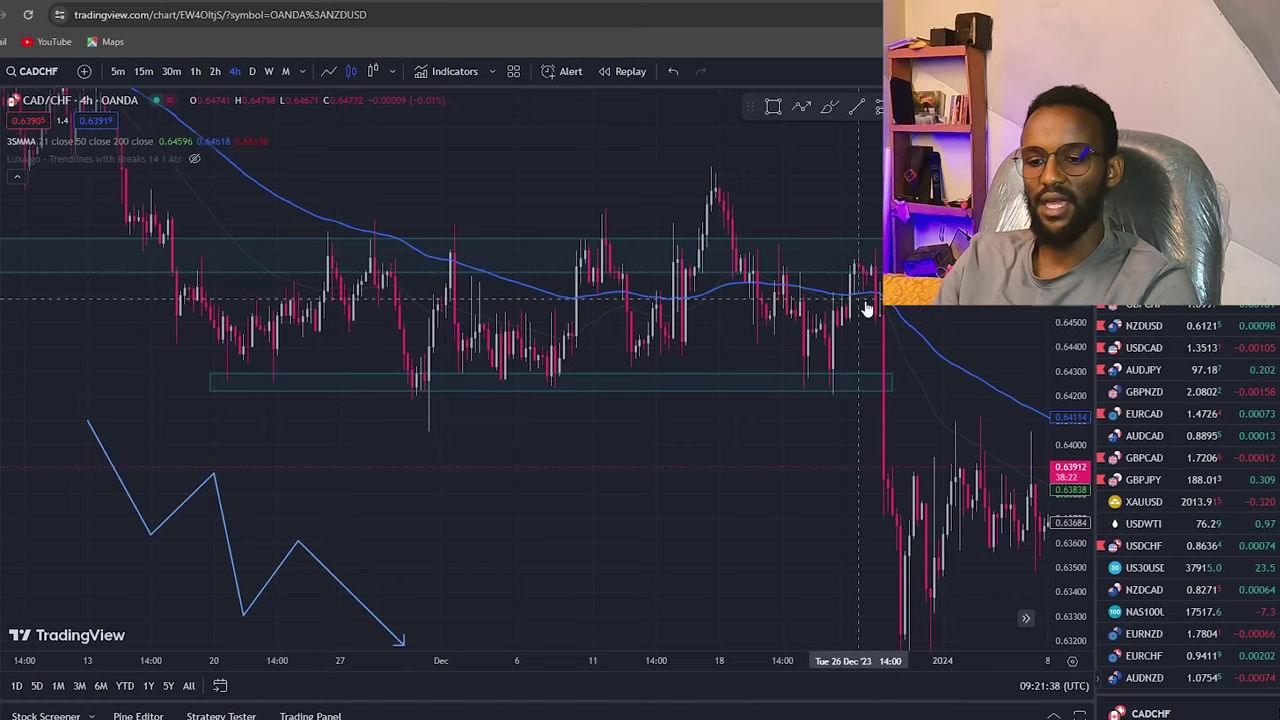
pyautogui.moveTo(883, 408)
pyautogui.mouseDown()
pyautogui.moveTo(548, 357)
pyautogui.moveTo(372, 454)
pyautogui.moveTo(415, 461)
pyautogui.moveTo(597, 431)
pyautogui.mouseUp()
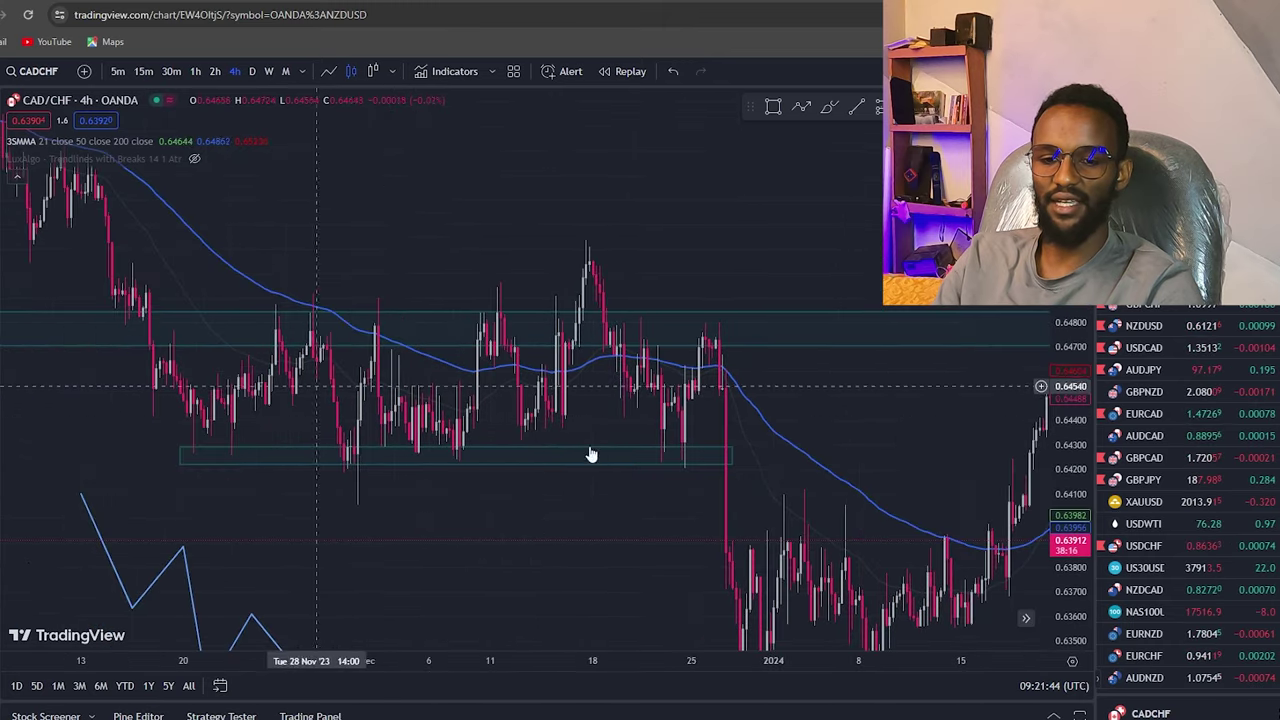
pyautogui.click(253, 71)
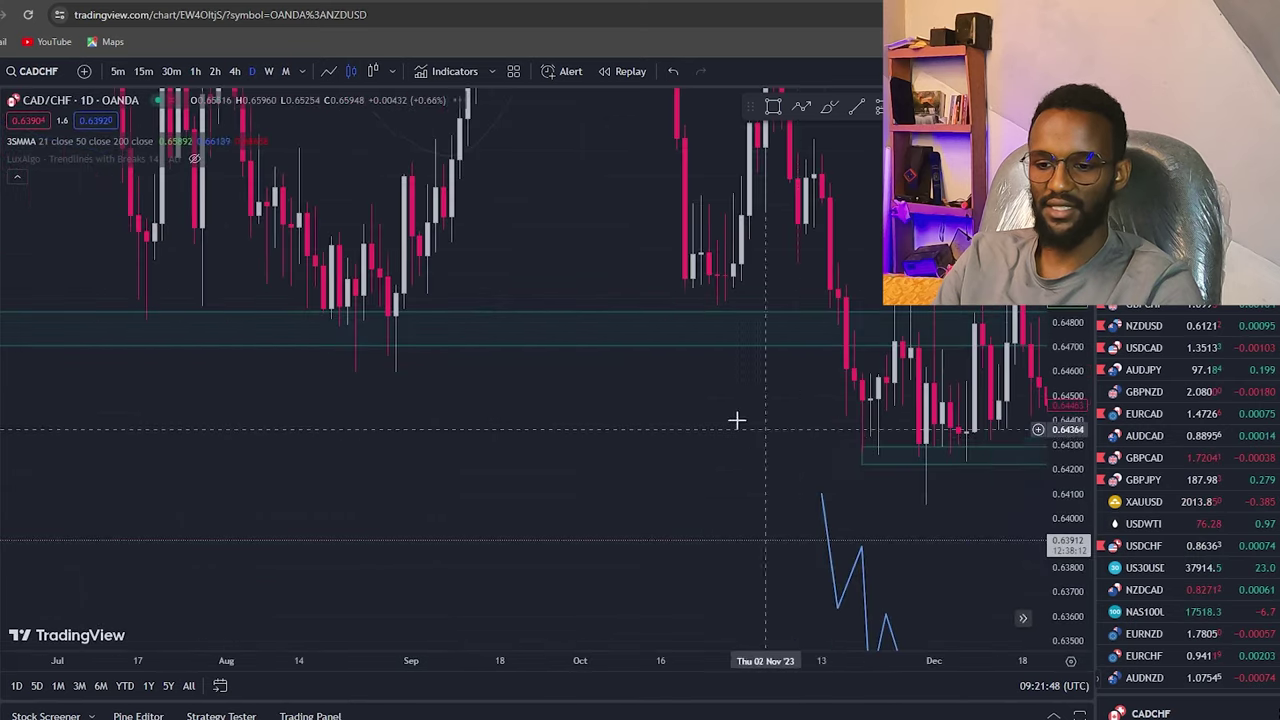
# - Stretch the 0.6422–0.6429 support zone right past the latest daily candles, then return to 4h
pyautogui.moveTo(970, 529); pyautogui.dragTo(451, 451)
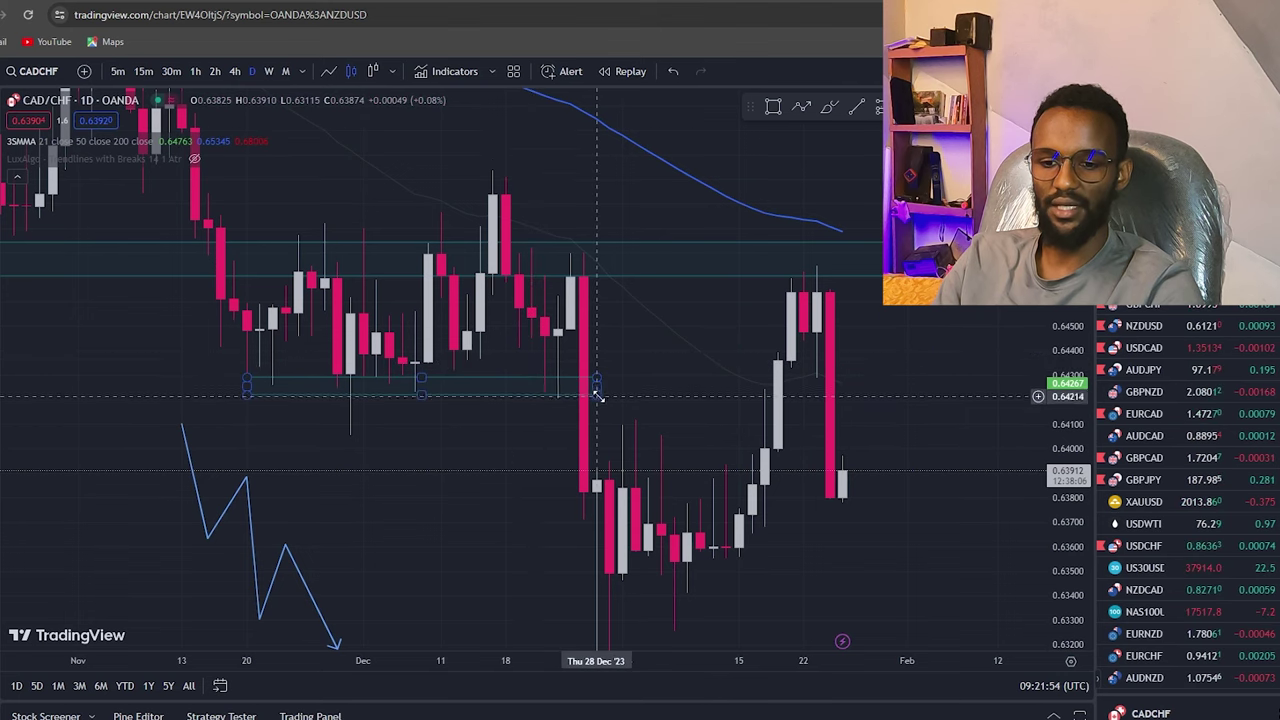
pyautogui.moveTo(596, 385); pyautogui.dragTo(958, 386)
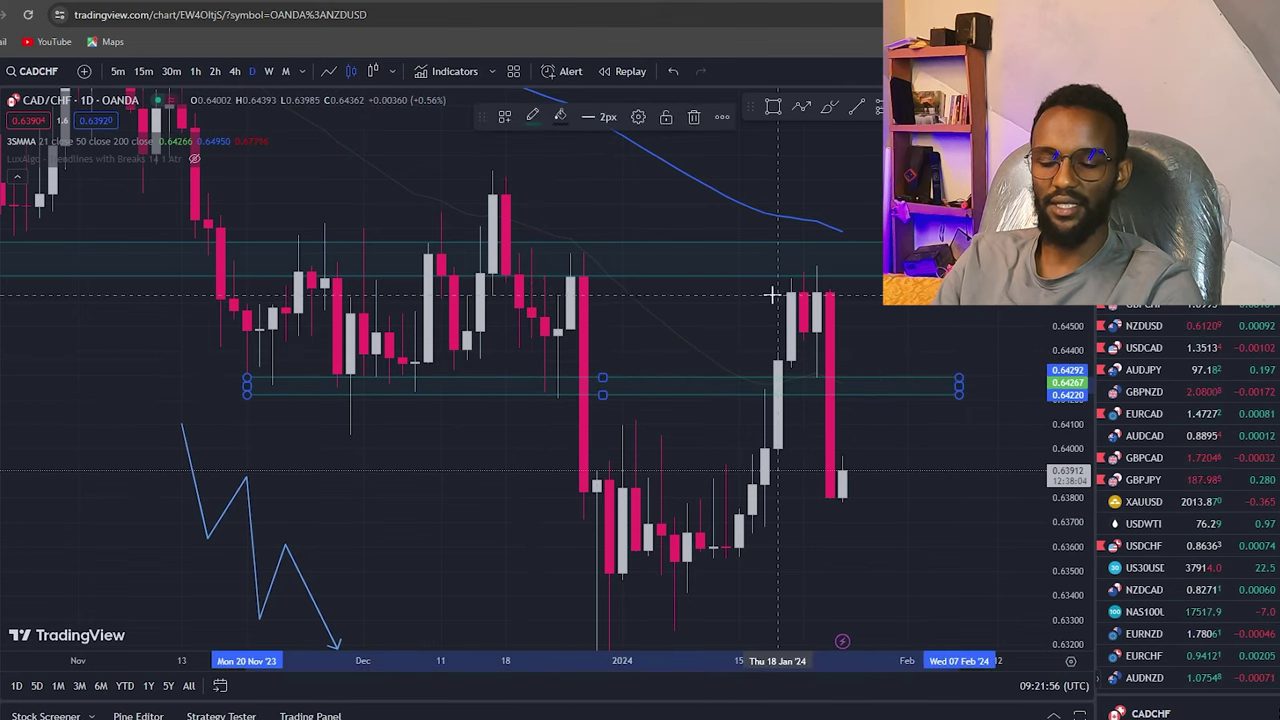
pyautogui.scroll(2, 800, 320)
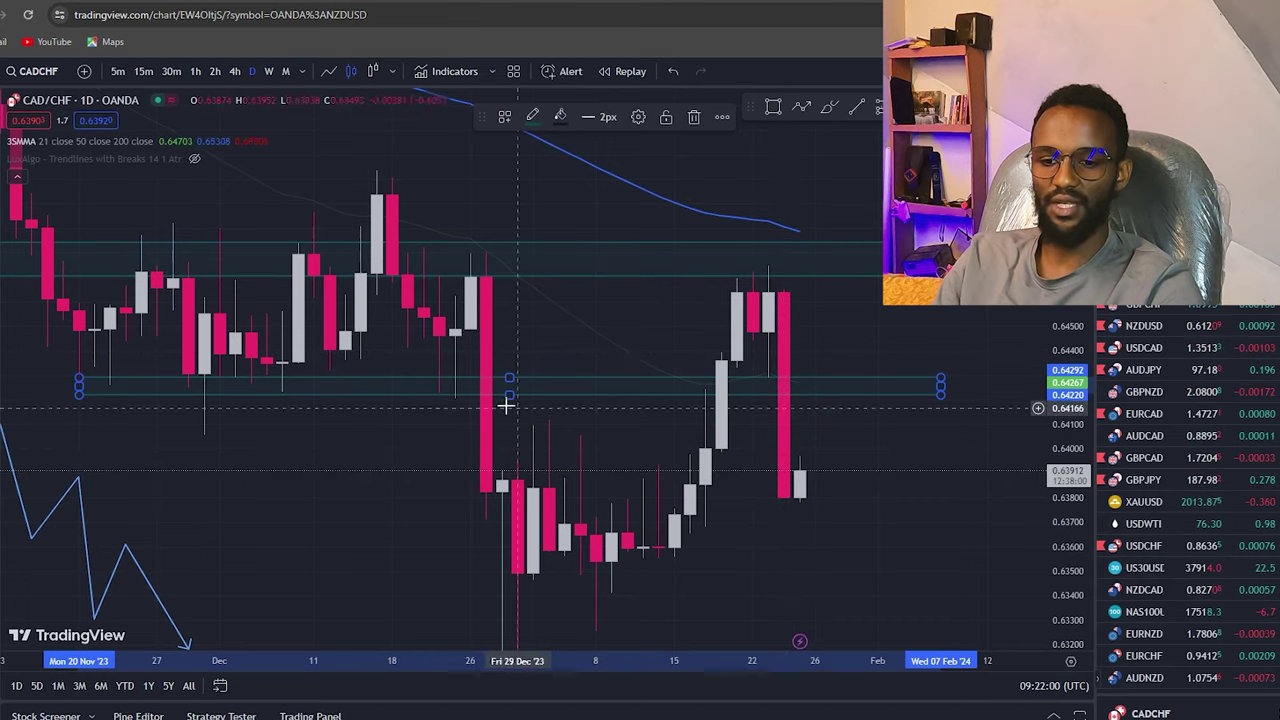
pyautogui.moveTo(860, 504); pyautogui.dragTo(919, 454)
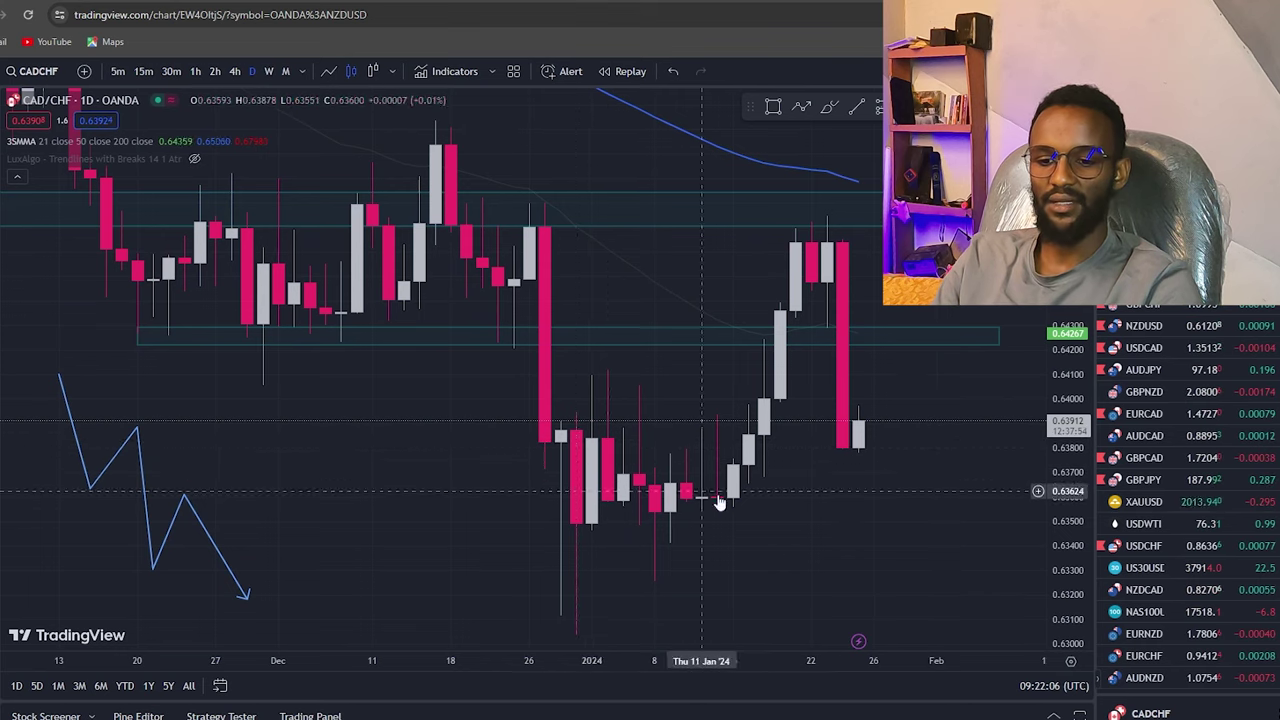
pyautogui.moveTo(675, 488); pyautogui.dragTo(645, 408)
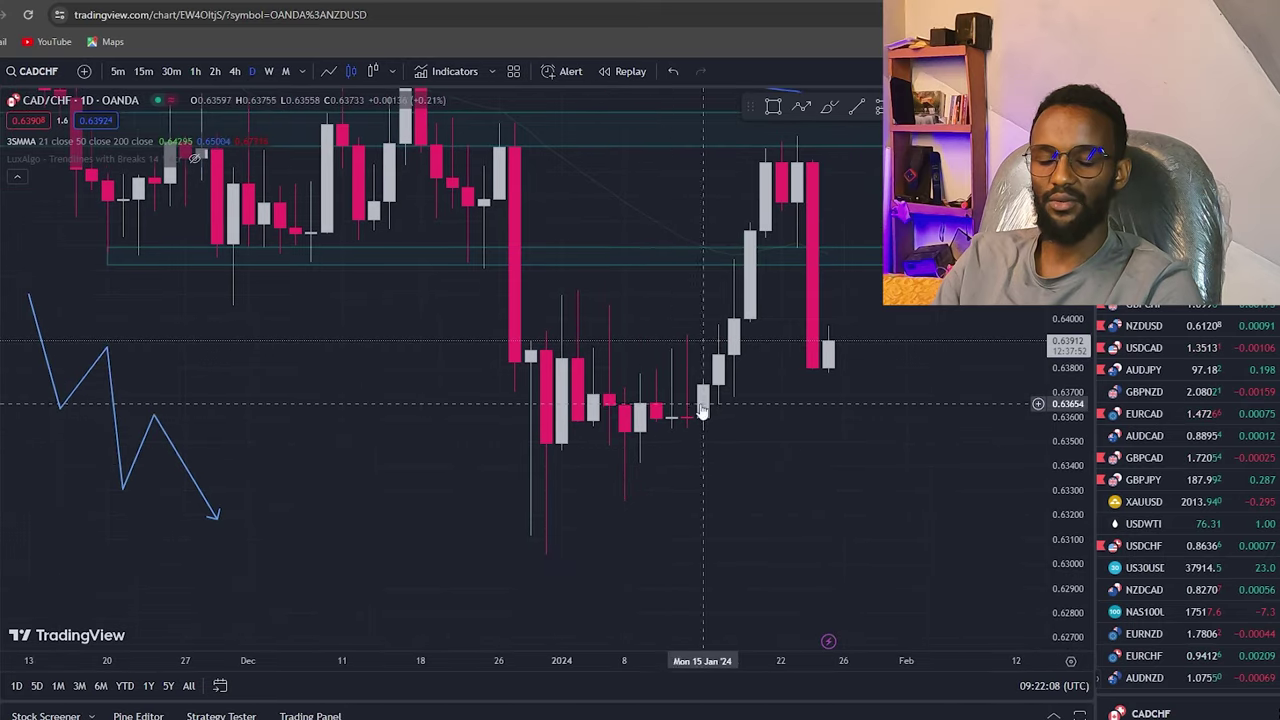
pyautogui.click(235, 71)
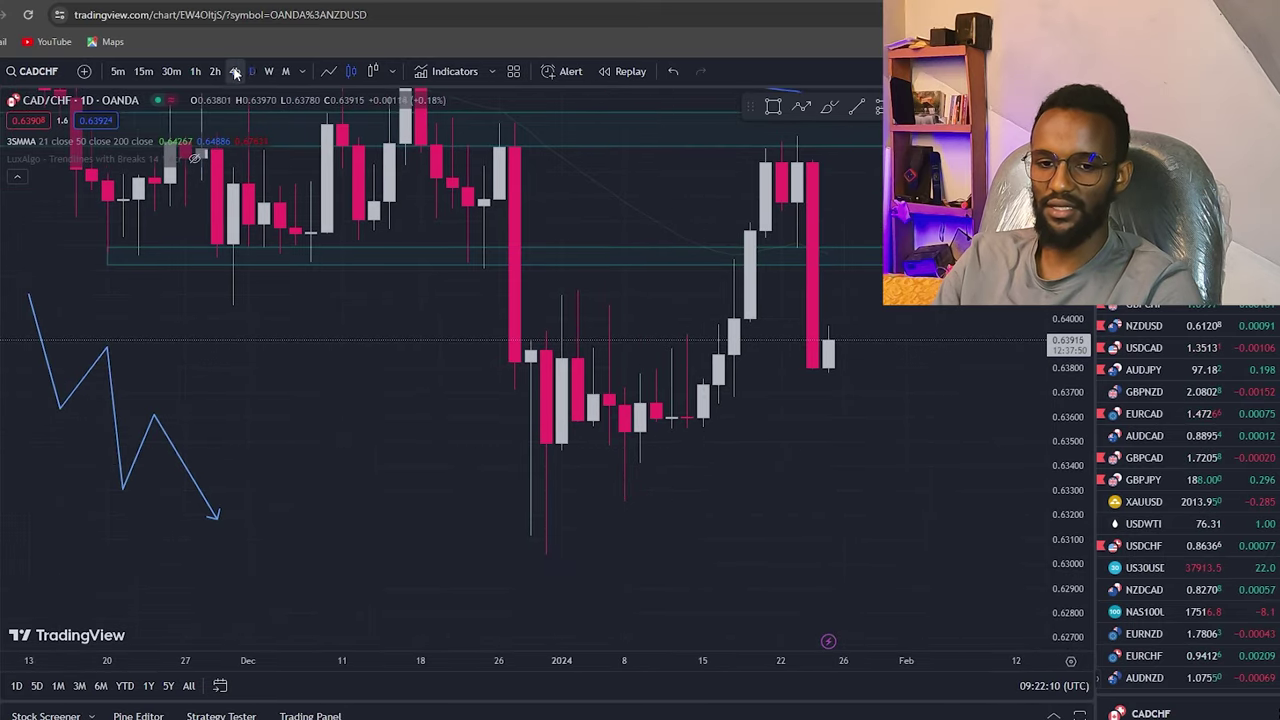
# - Zoom the 4h chart and drag the support zone down onto the range highs near 0.63800
pyautogui.scroll(-2, 903, 509)
pyautogui.scroll(-3, 729, 463)
pyautogui.scroll(-3, 811, 492)
pyautogui.scroll(1, 811, 492)
pyautogui.scroll(1, 811, 491)
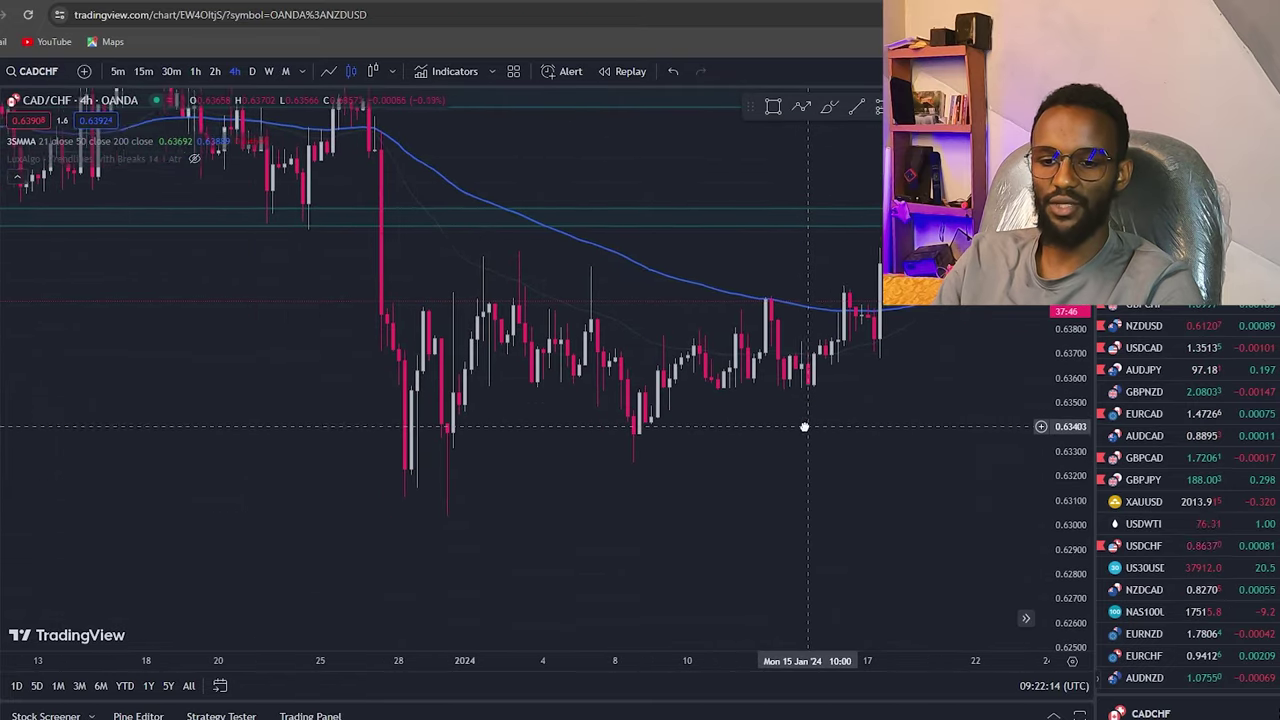
pyautogui.scroll(1, 803, 428)
pyautogui.scroll(1, 808, 468)
pyautogui.moveTo(790, 463); pyautogui.dragTo(822, 460)
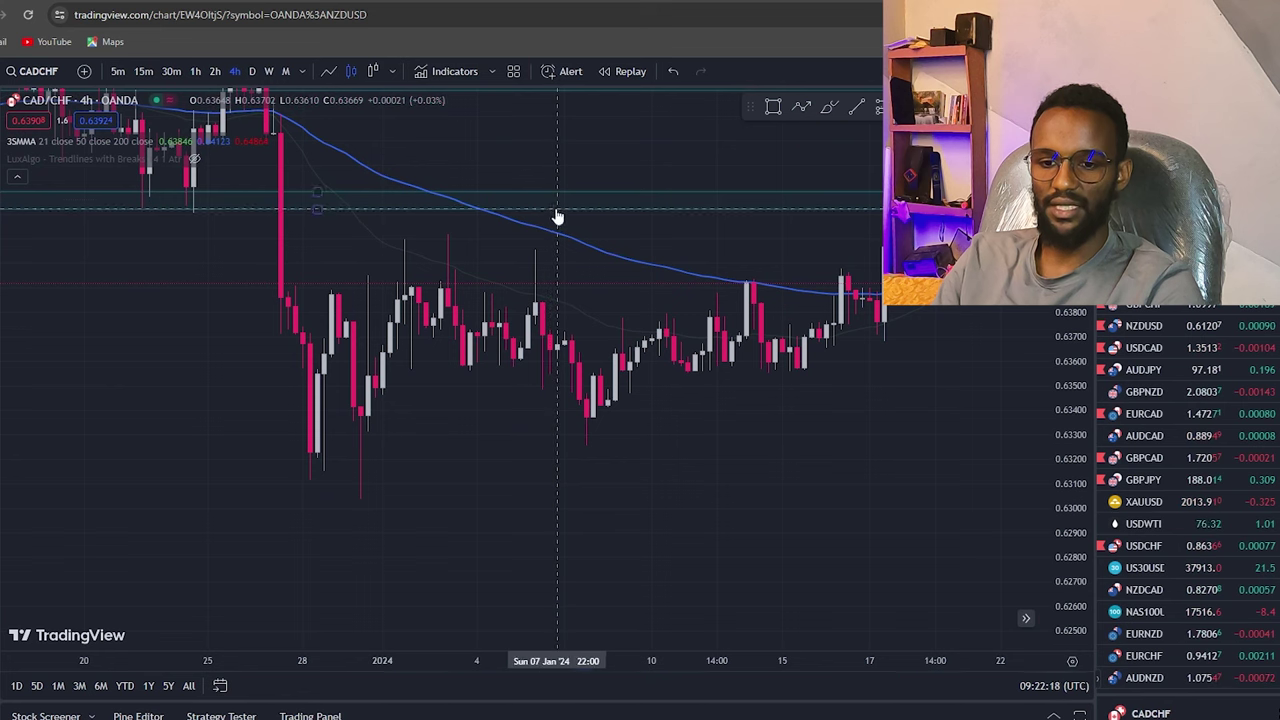
pyautogui.moveTo(557, 214); pyautogui.dragTo(551, 291)
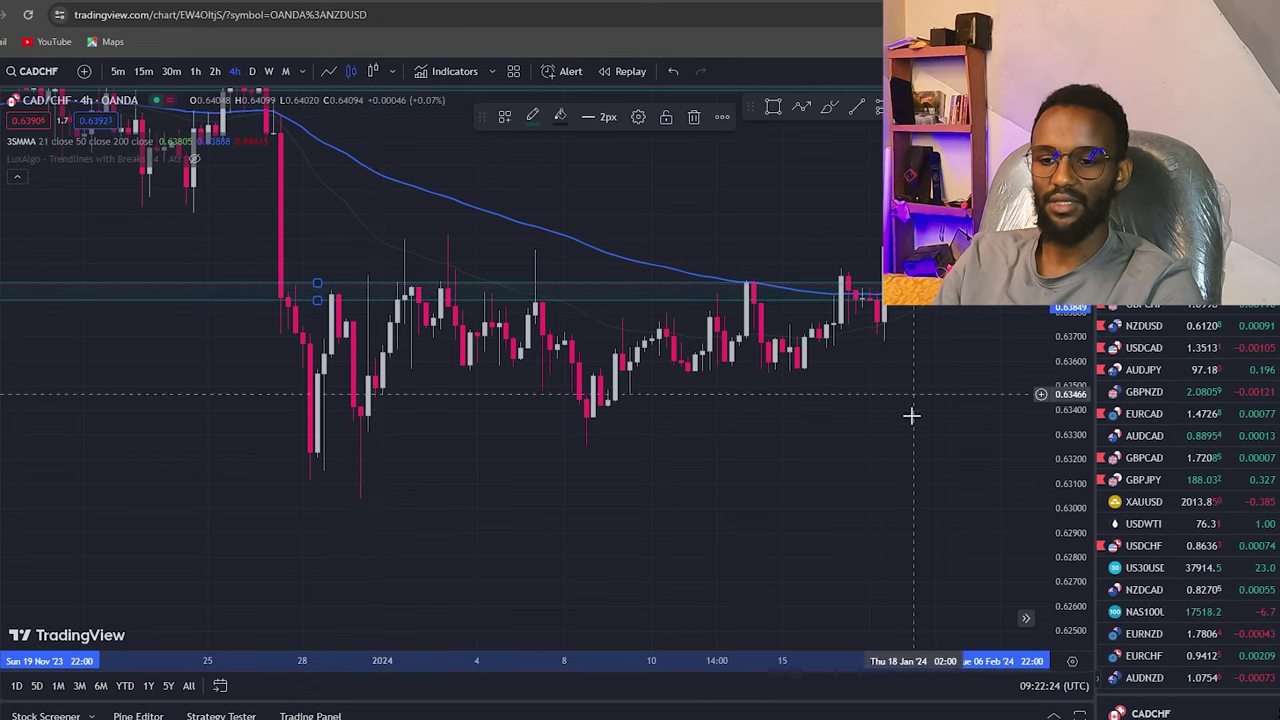
# - Zoom and scroll the 4h chart to review the late-December drop and bounce
pyautogui.scroll(3, 911, 415)
pyautogui.scroll(2, 848, 514)
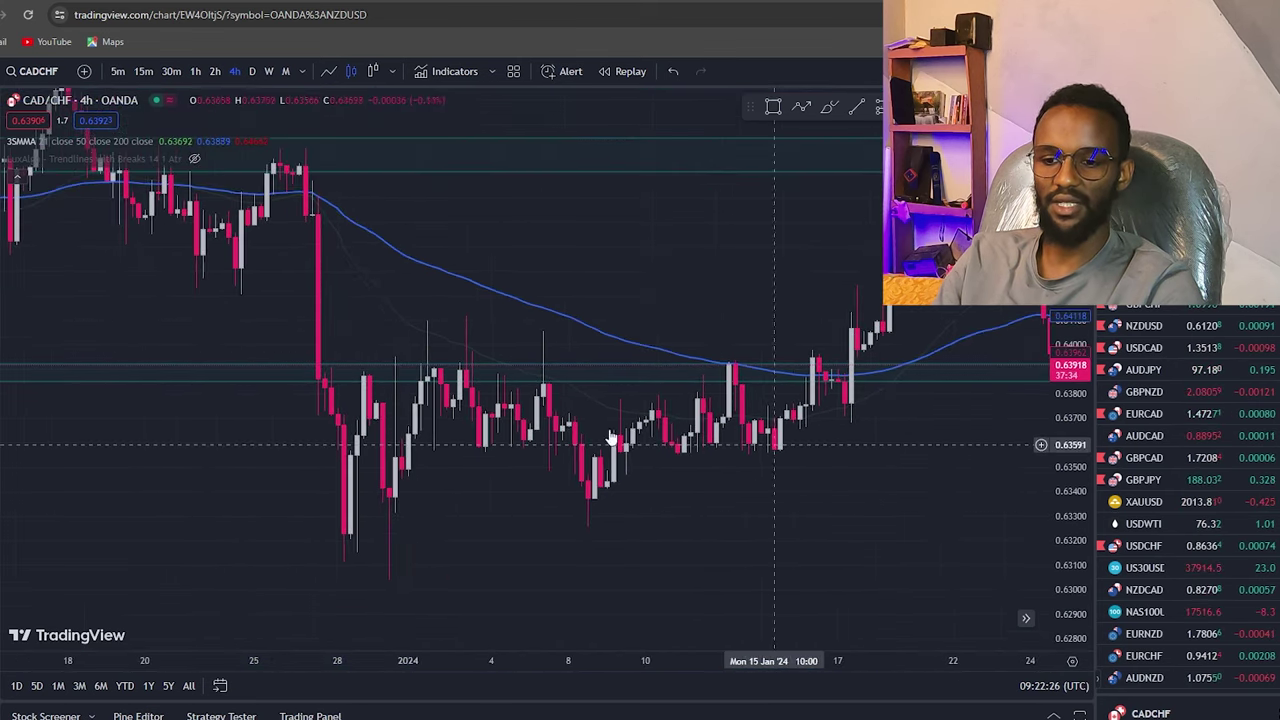
pyautogui.scroll(2, 671, 468)
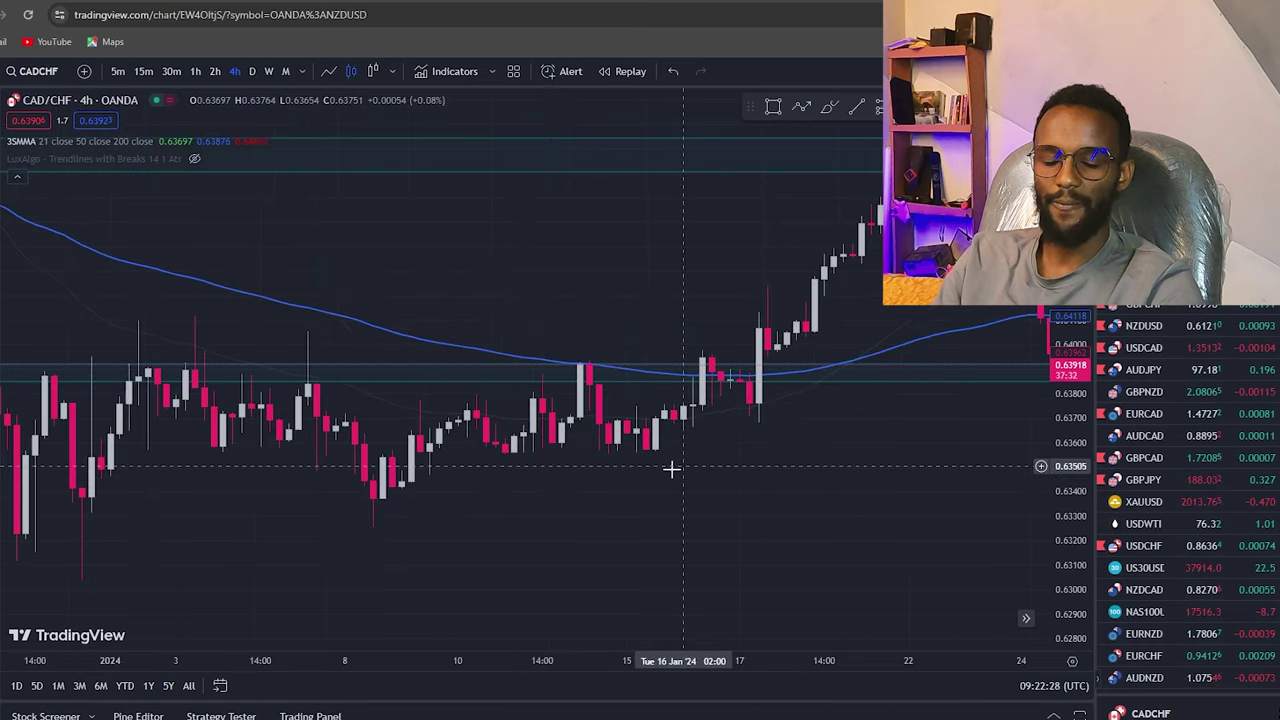
pyautogui.scroll(-2, 671, 468)
pyautogui.scroll(-2, 834, 429)
pyautogui.scroll(-2, 806, 474)
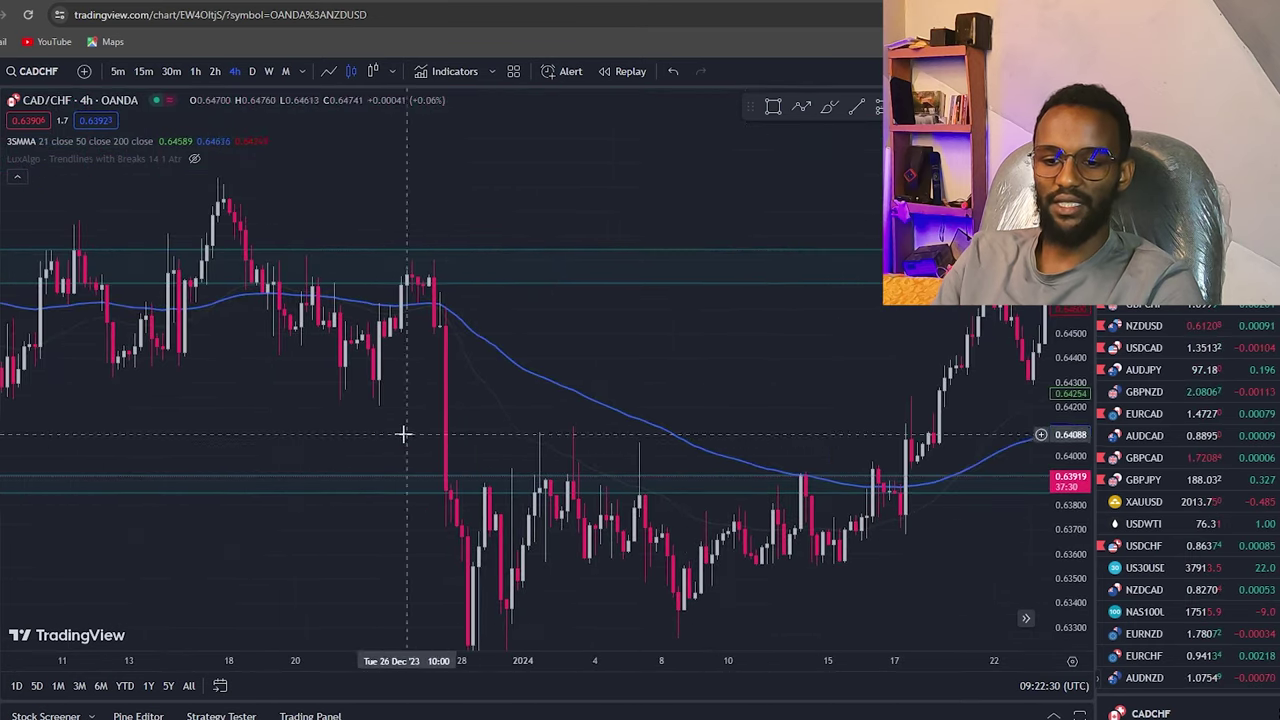
pyautogui.hscroll(2, 918, 492)
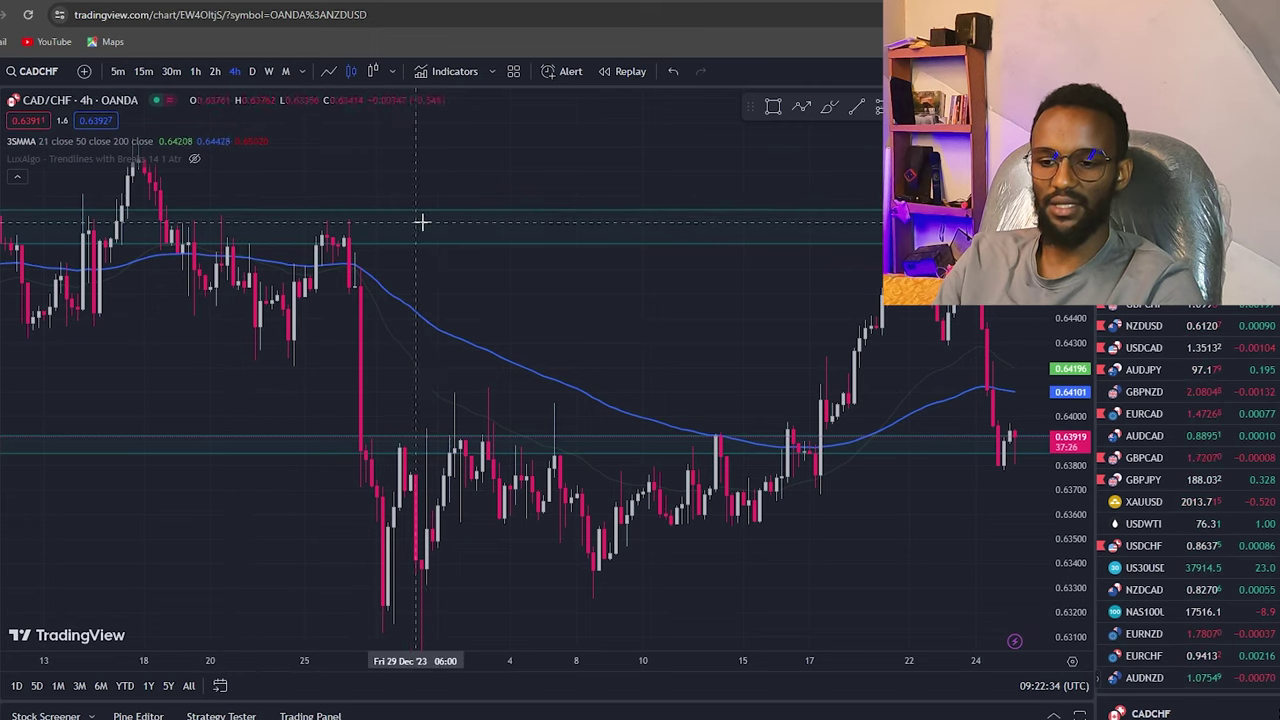
pyautogui.scroll(2, 405, 300)
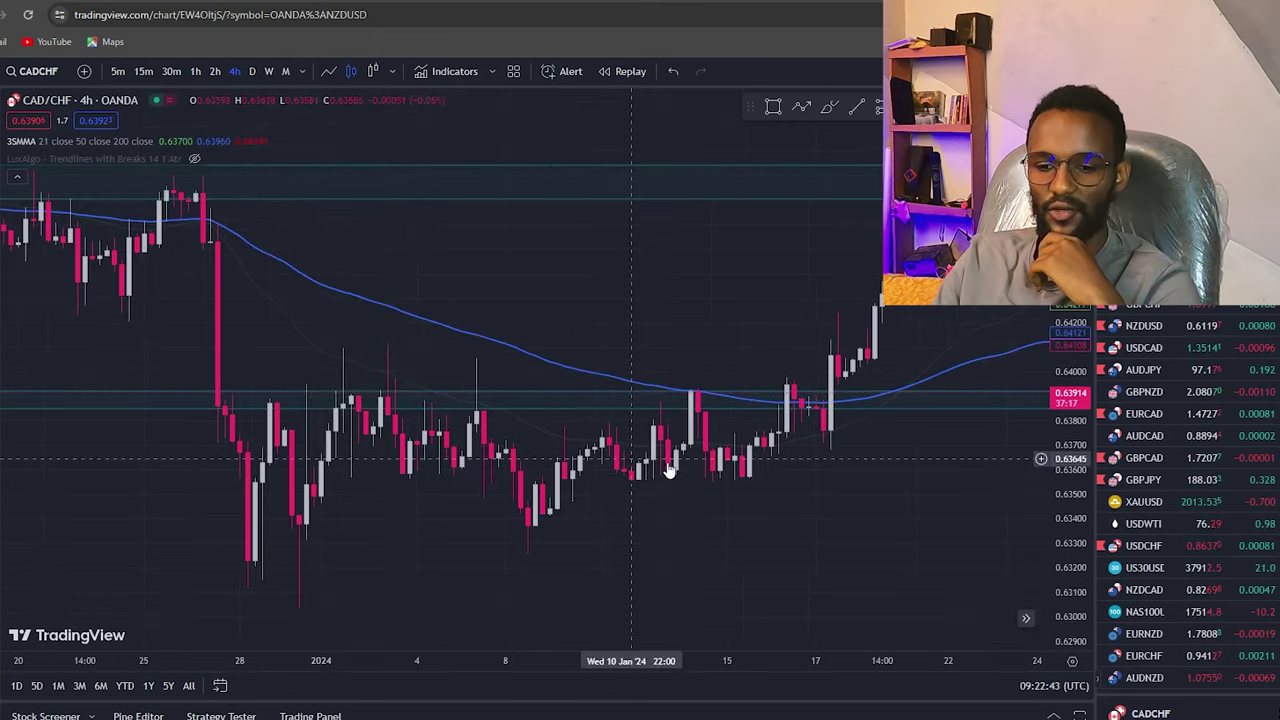
pyautogui.hscroll(-3, 669, 514)
# - Draw a zigzag path from the late-December high through the swing lows to a mid-January arrowhead, then shift it below the candles
pyautogui.click(801, 105)
pyautogui.click(337, 381)
pyautogui.click(367, 588)
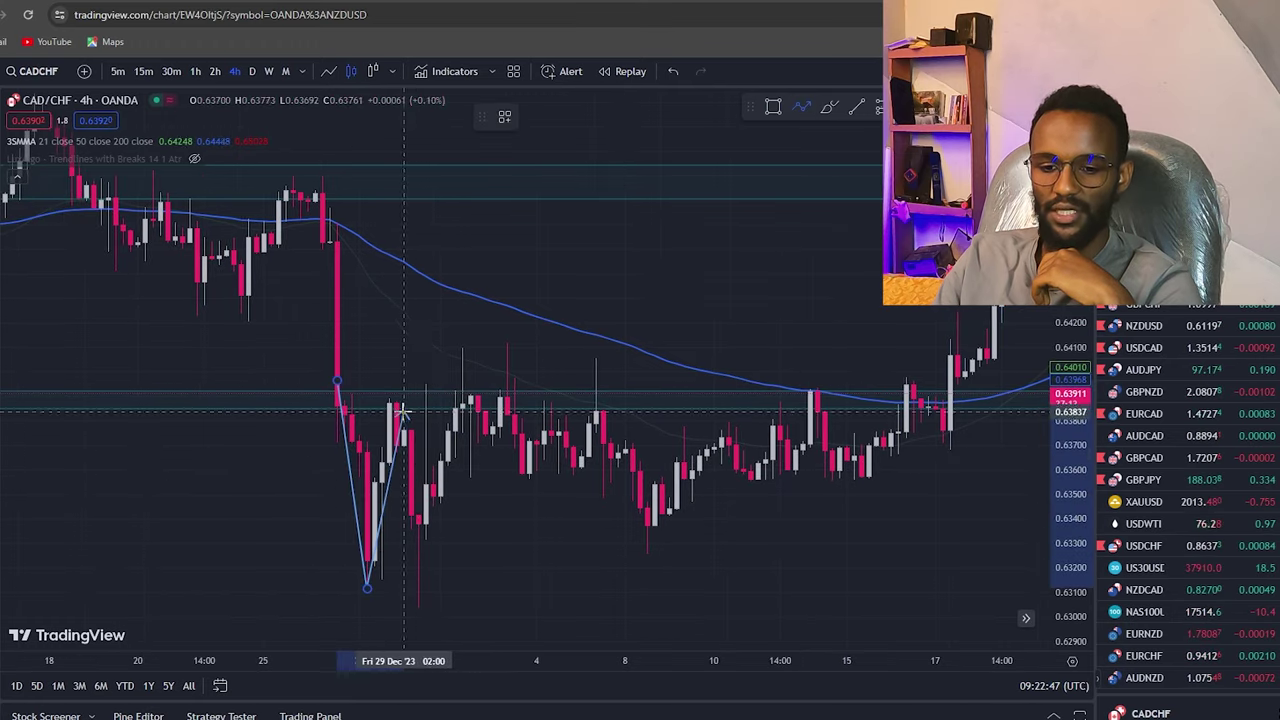
pyautogui.click(417, 597)
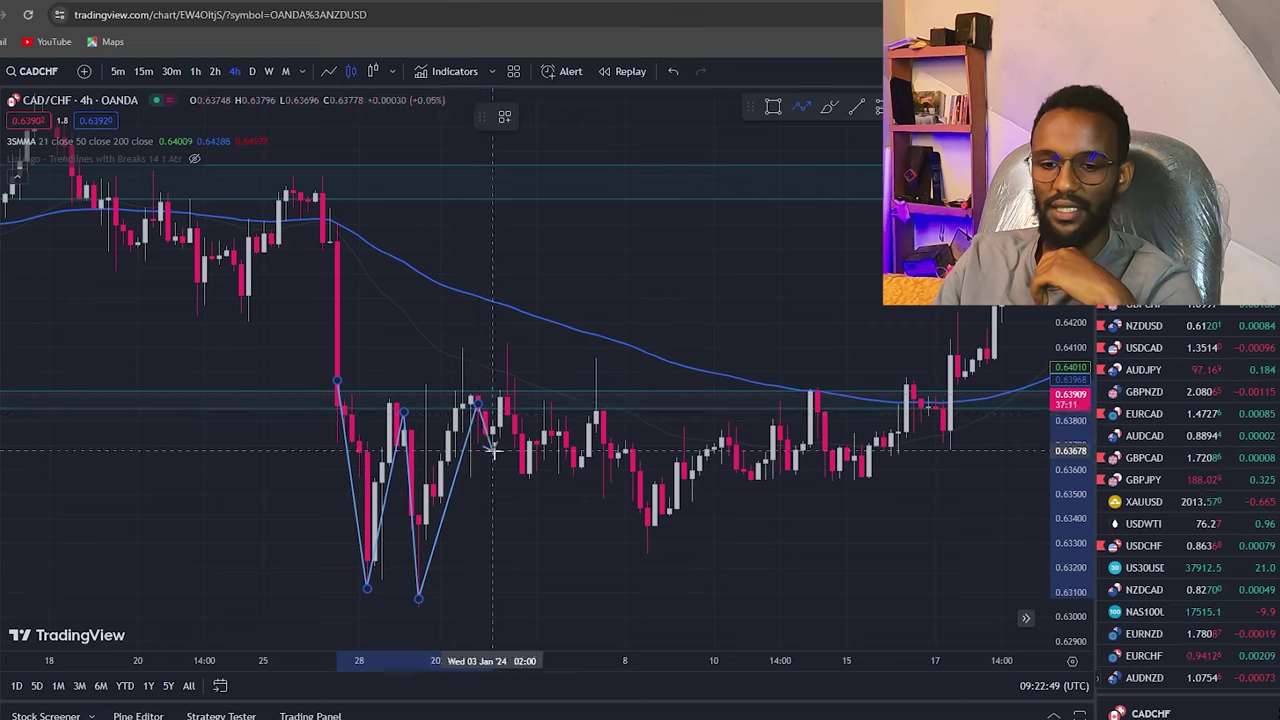
pyautogui.press('Escape')
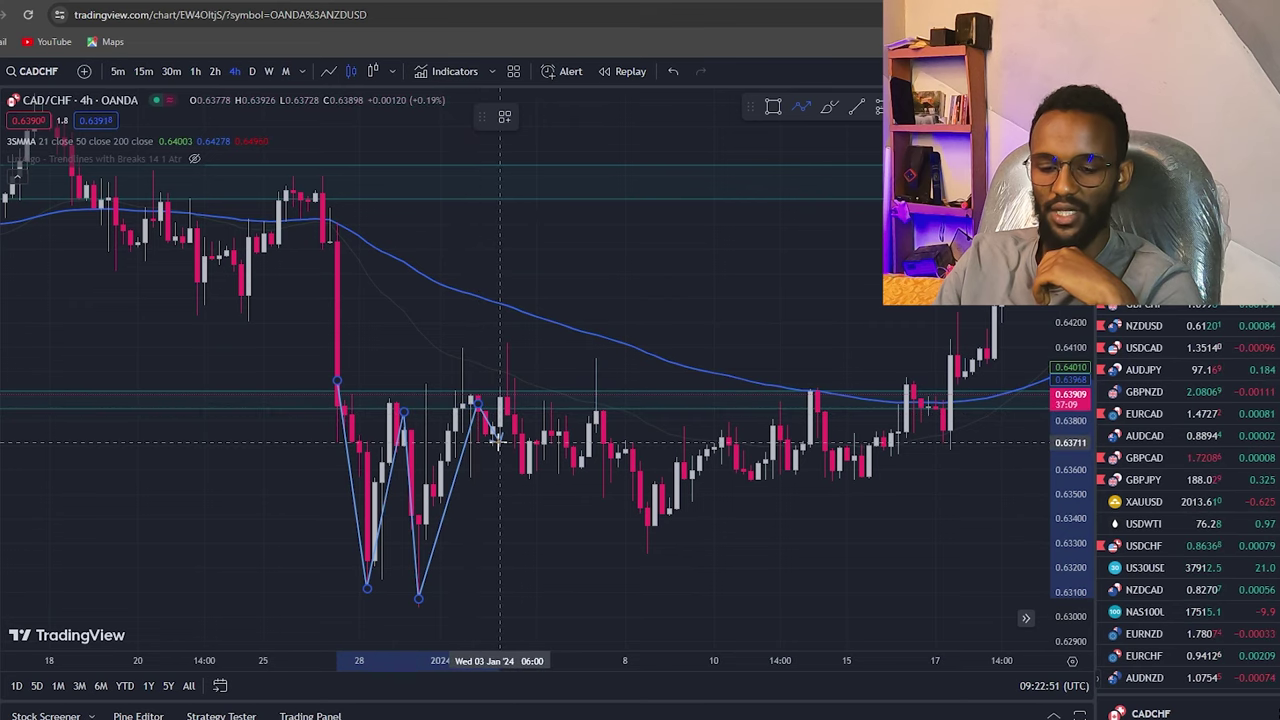
pyautogui.click(510, 401)
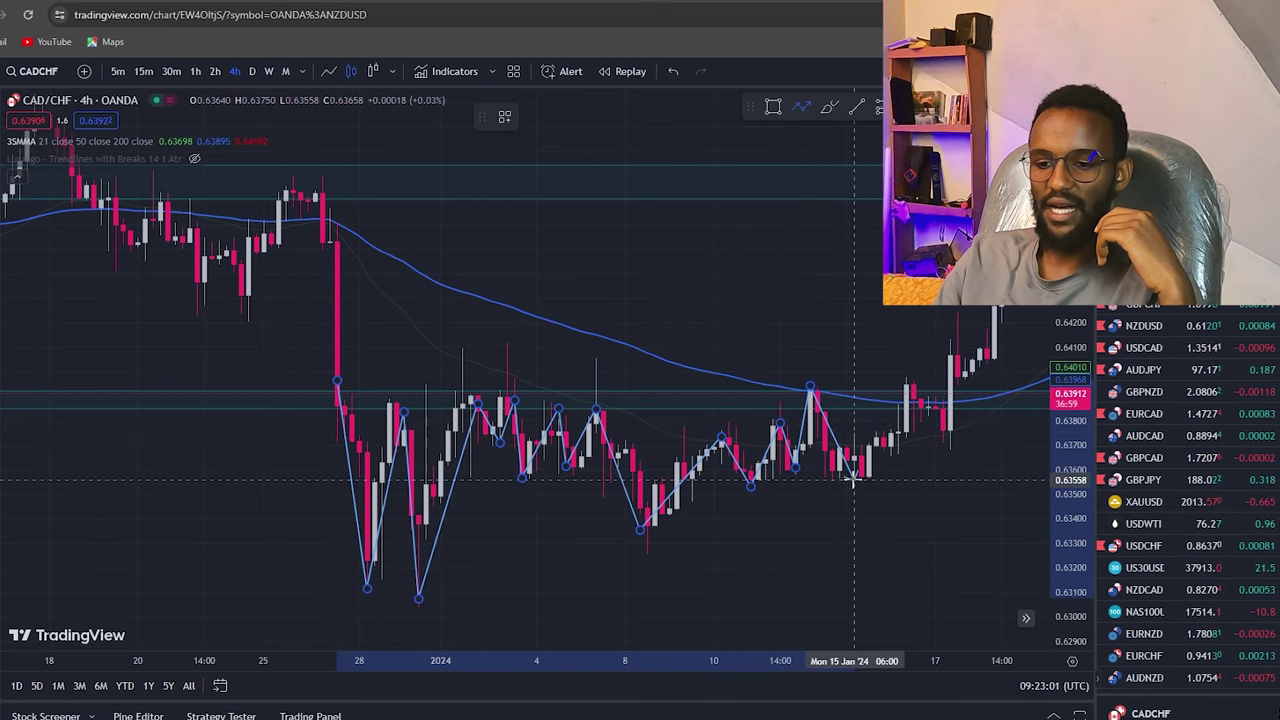
pyautogui.doubleClick(956, 443)
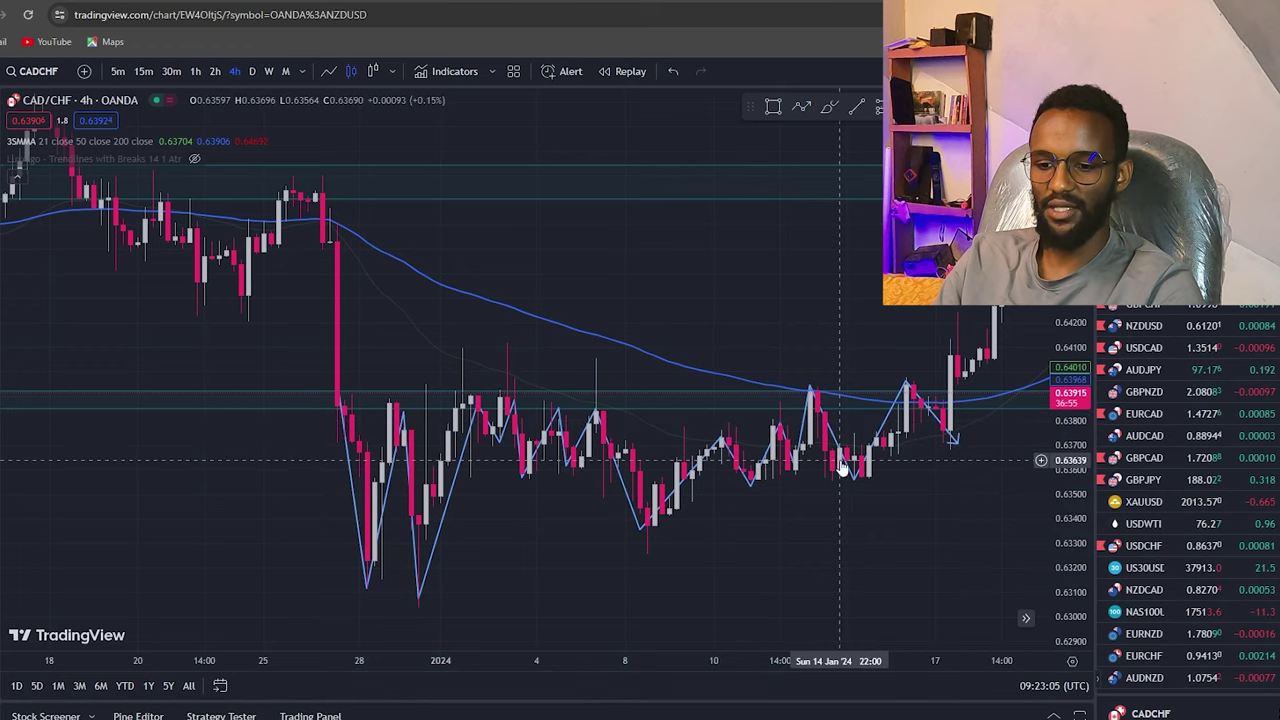
pyautogui.moveTo(848, 462); pyautogui.dragTo(825, 571)
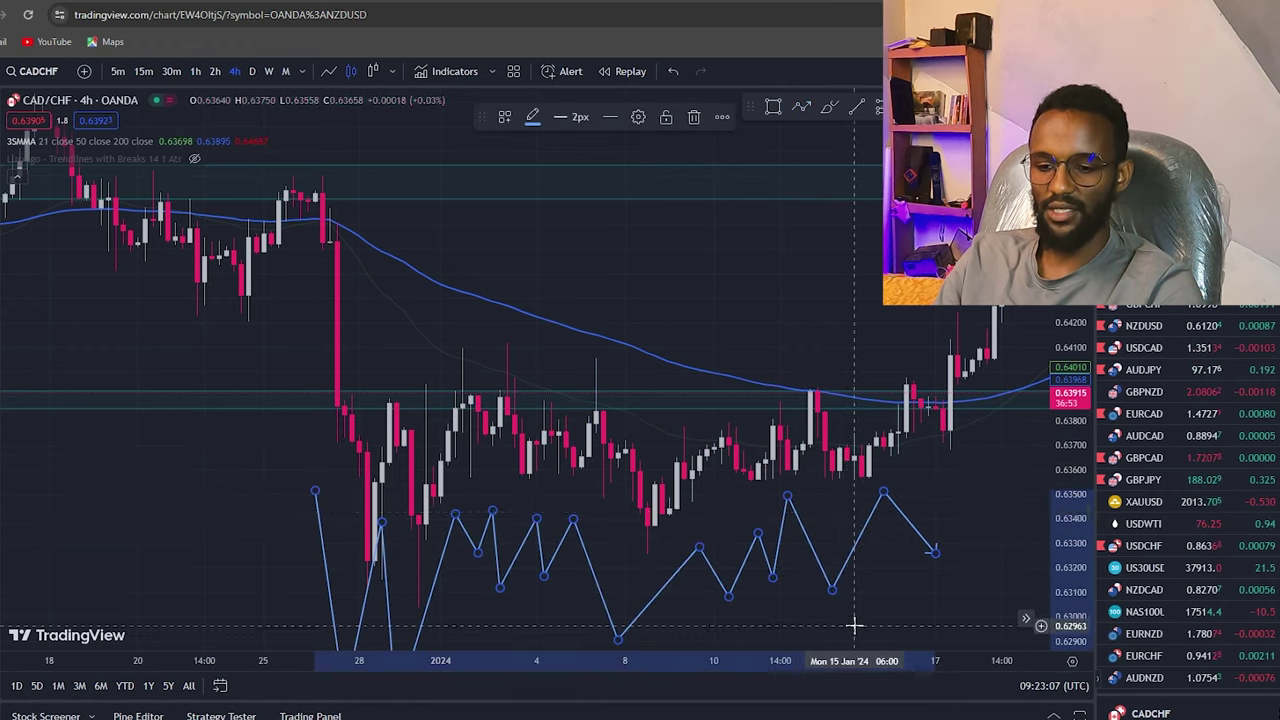
# - Reposition the traced path below the candles and bring it back into view
pyautogui.moveTo(851, 623); pyautogui.dragTo(718, 543)
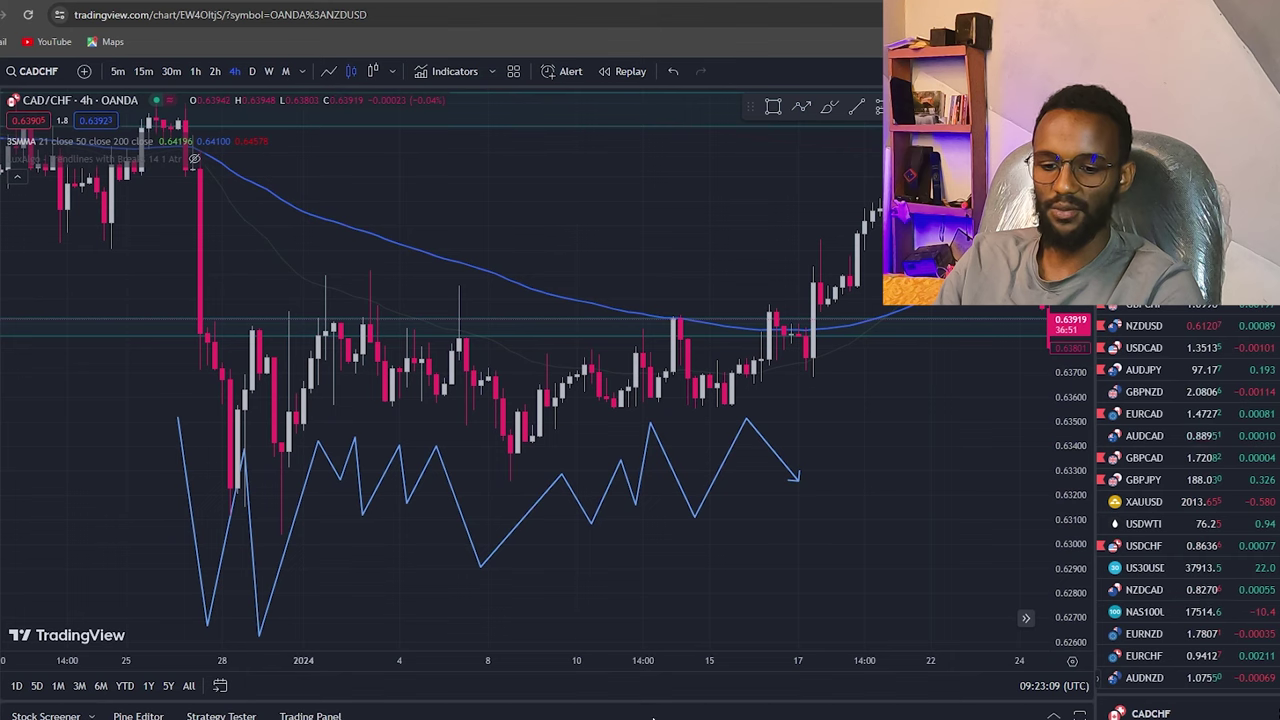
pyautogui.moveTo(595, 297); pyautogui.dragTo(614, 391)
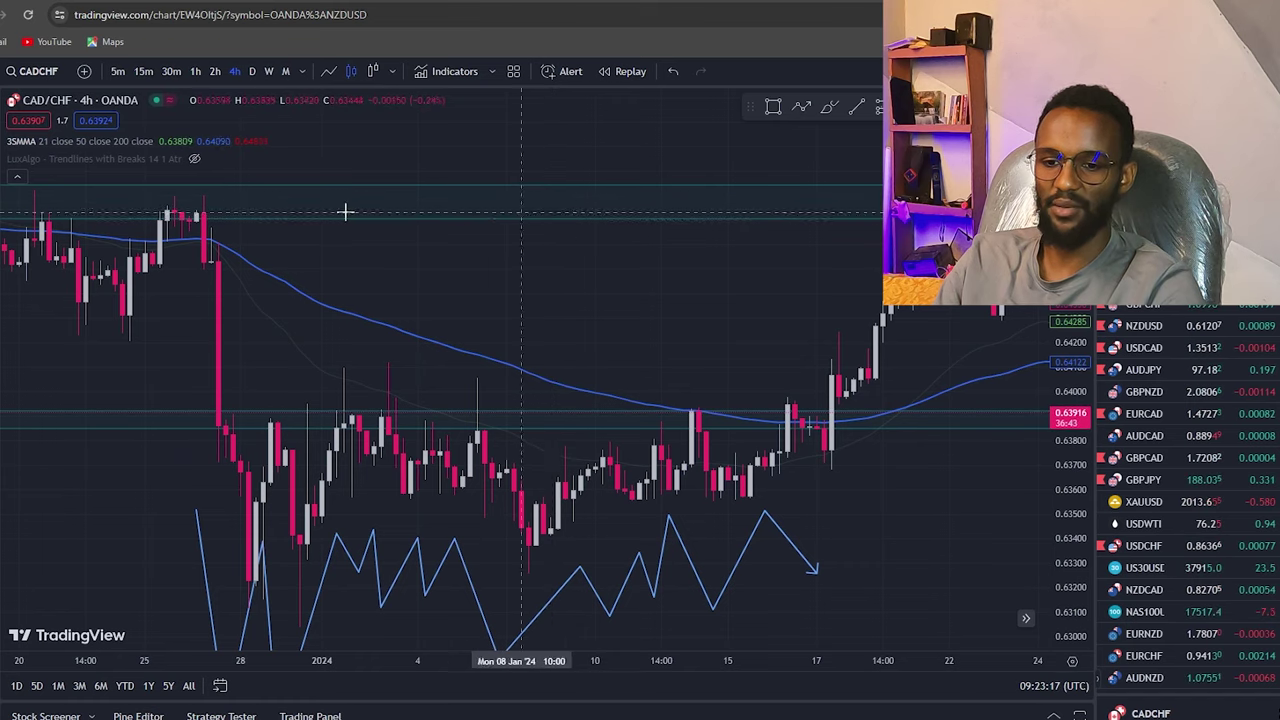
pyautogui.moveTo(557, 268); pyautogui.dragTo(495, 196)
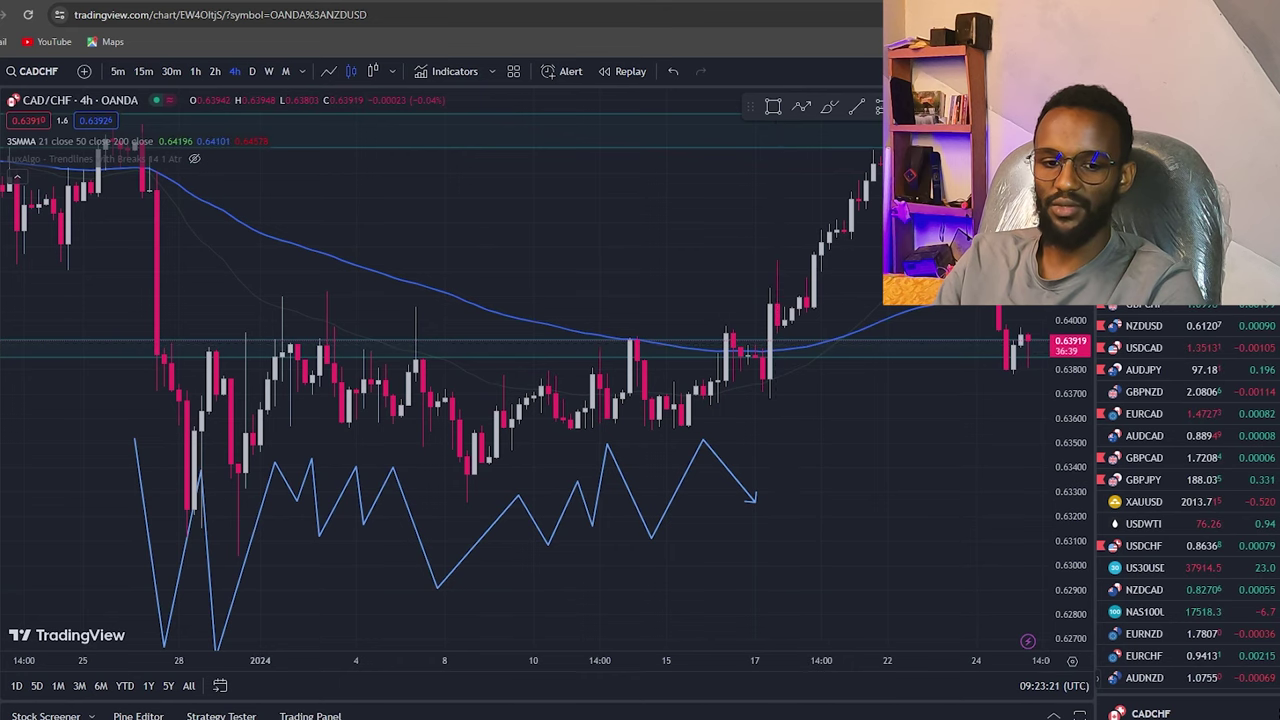
# - Measure the price range across the 4h candles, then clear the measurement
pyautogui.keyDown('shift'); pyautogui.click(640, 174); pyautogui.keyUp('shift')
pyautogui.moveTo(727, 306)
pyautogui.mouseDown()
pyautogui.moveTo(848, 470)
pyautogui.moveTo(878, 490)
pyautogui.mouseUp()
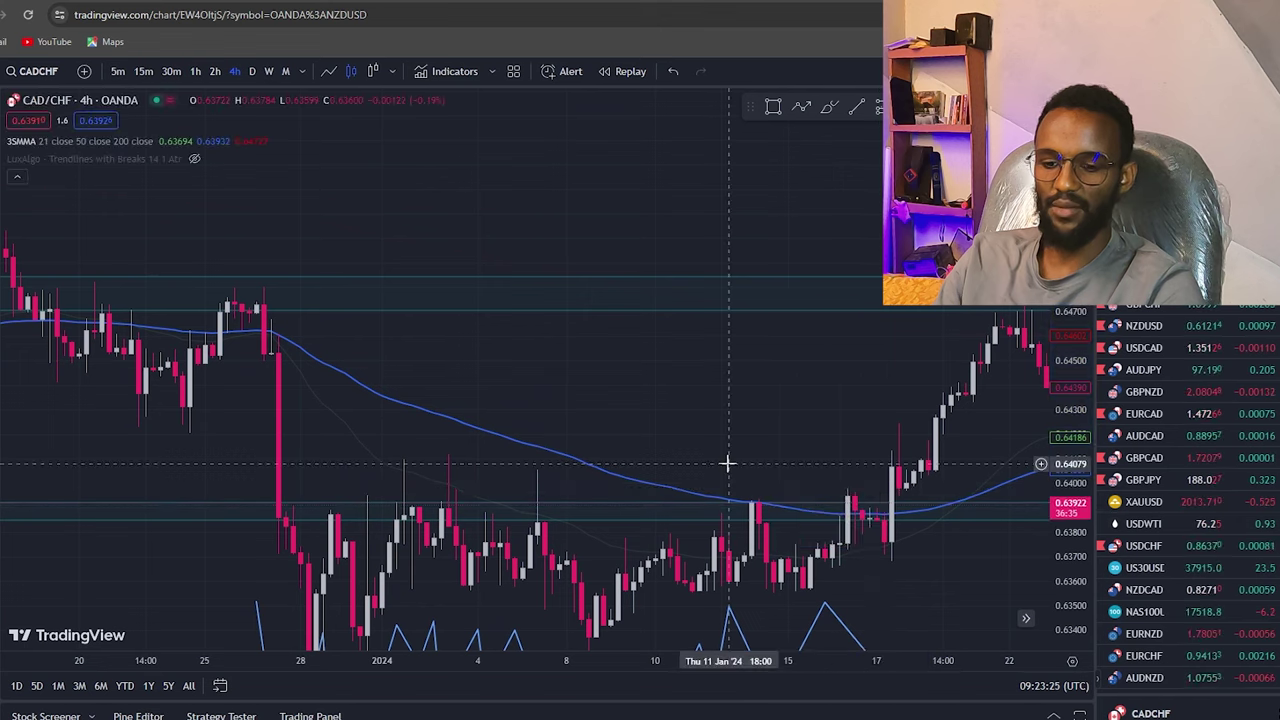
pyautogui.moveTo(729, 463); pyautogui.dragTo(612, 270)
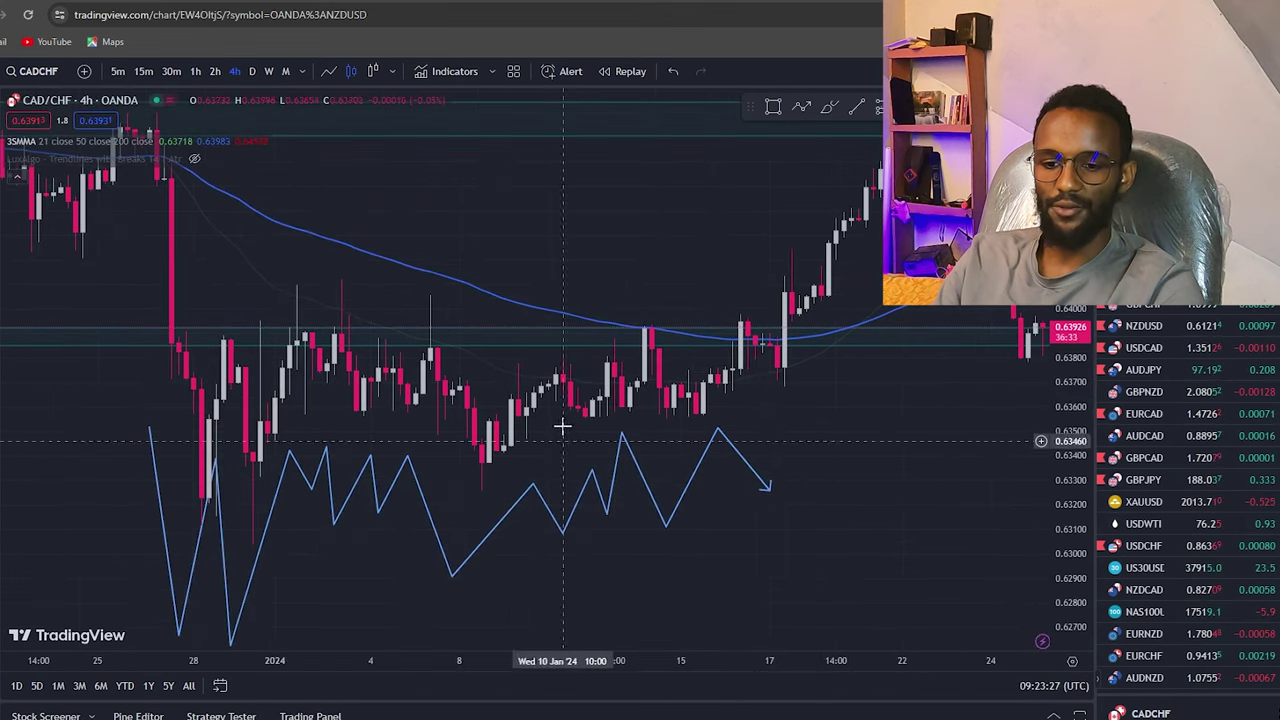
# - Zoom in and center the January 17 breakout candles on the 4h chart
pyautogui.scroll(2, 563, 523)
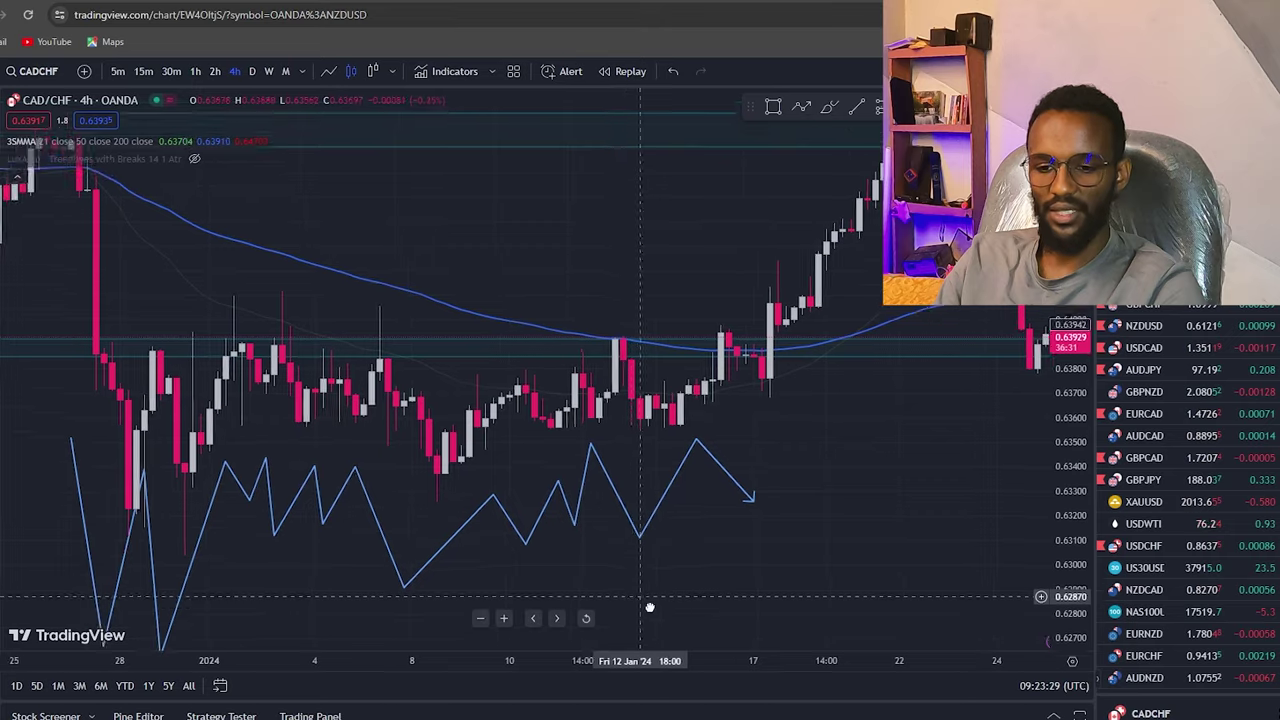
pyautogui.moveTo(649, 607); pyautogui.dragTo(659, 625)
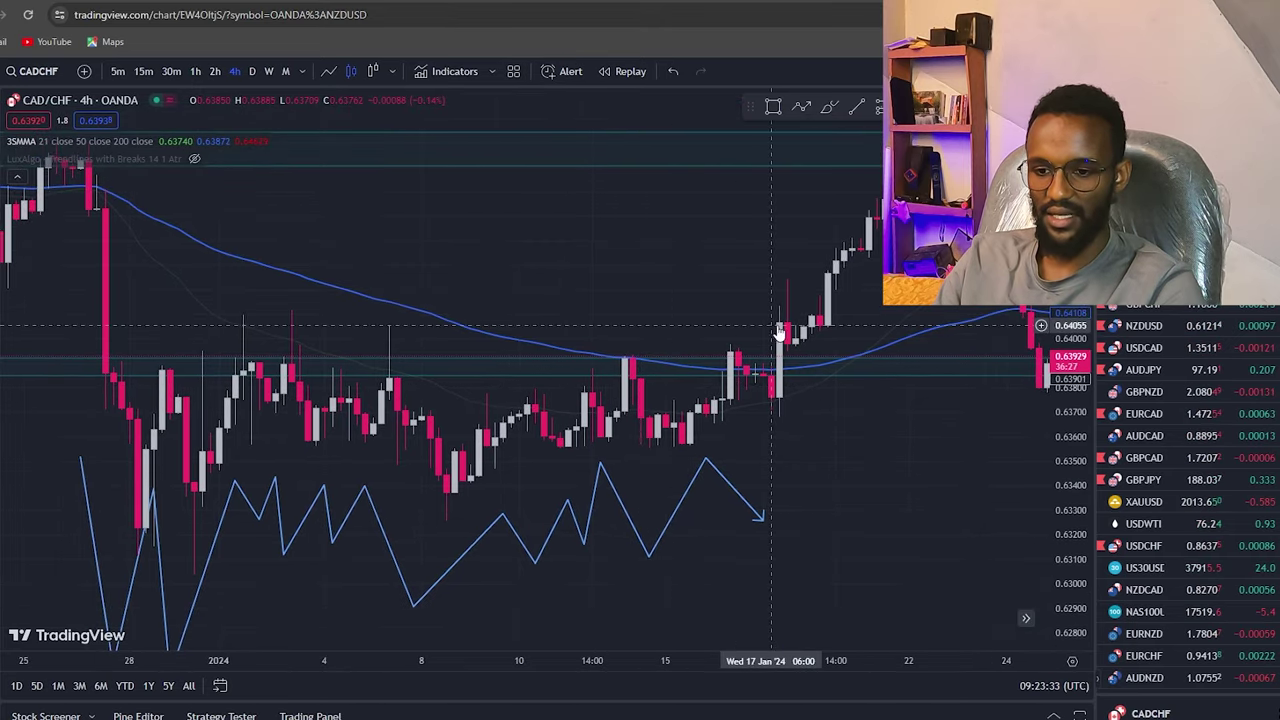
pyautogui.scroll(3, 800, 480)
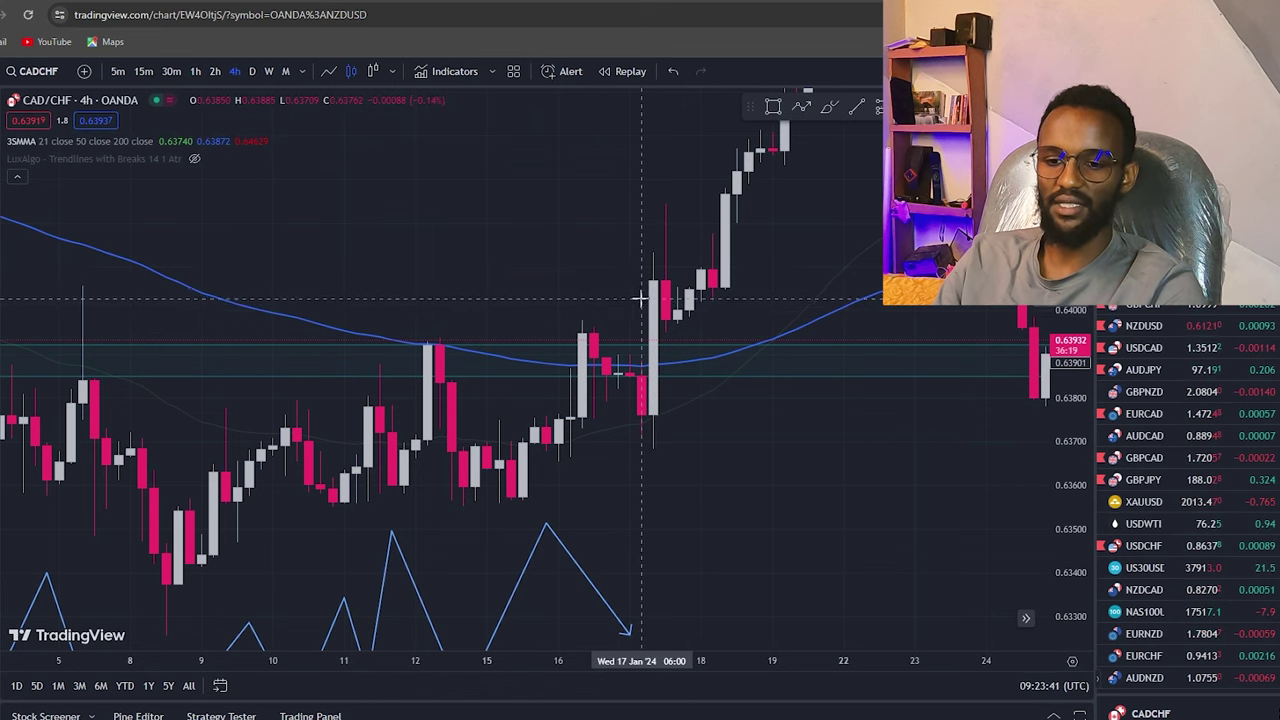
pyautogui.moveTo(805, 463); pyautogui.dragTo(740, 455)
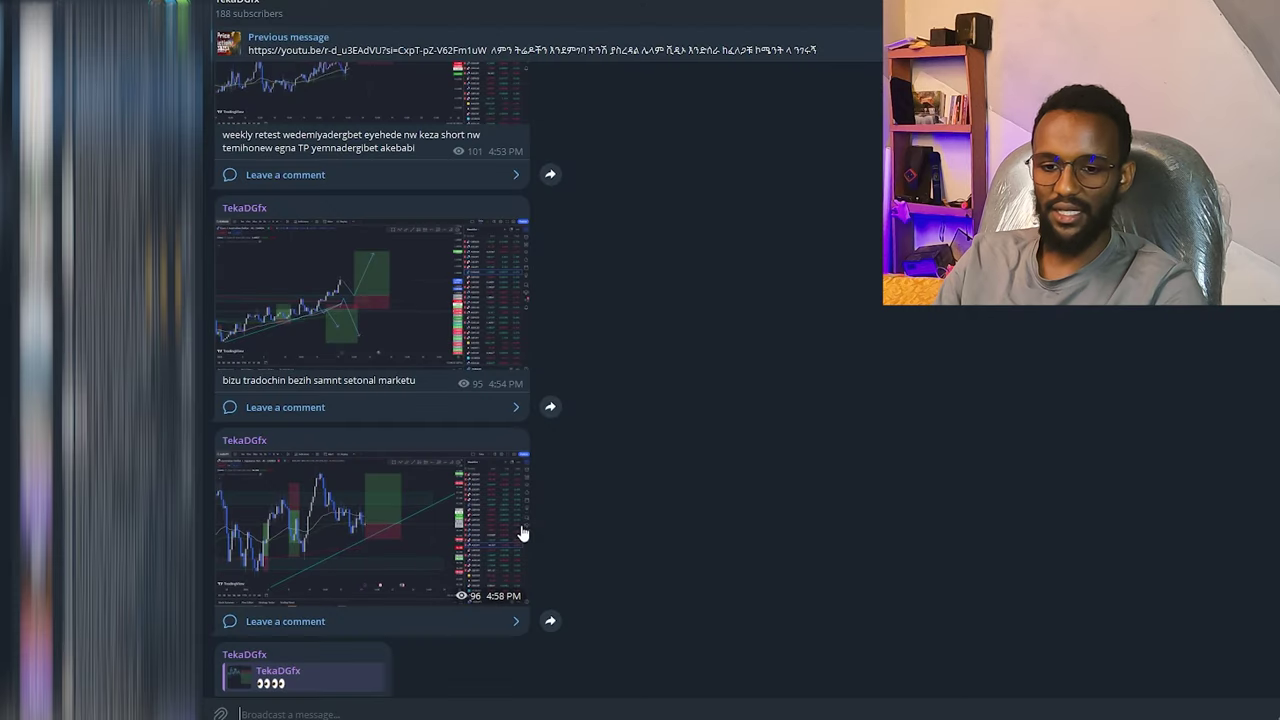
# - View the CAD/CHF long-setup chart image enlarged in Telegram, then set TradingView to the 1-hour timeframe
pyautogui.scroll(3, 509, 572)
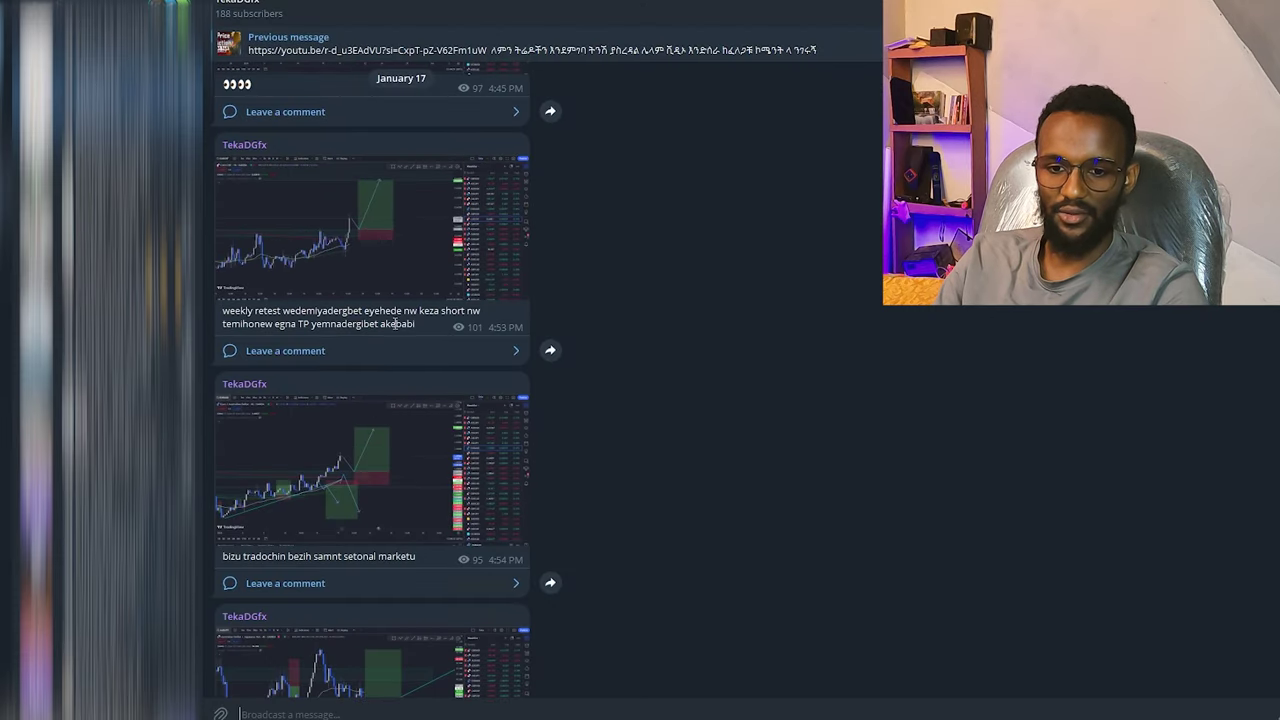
pyautogui.click(432, 412)
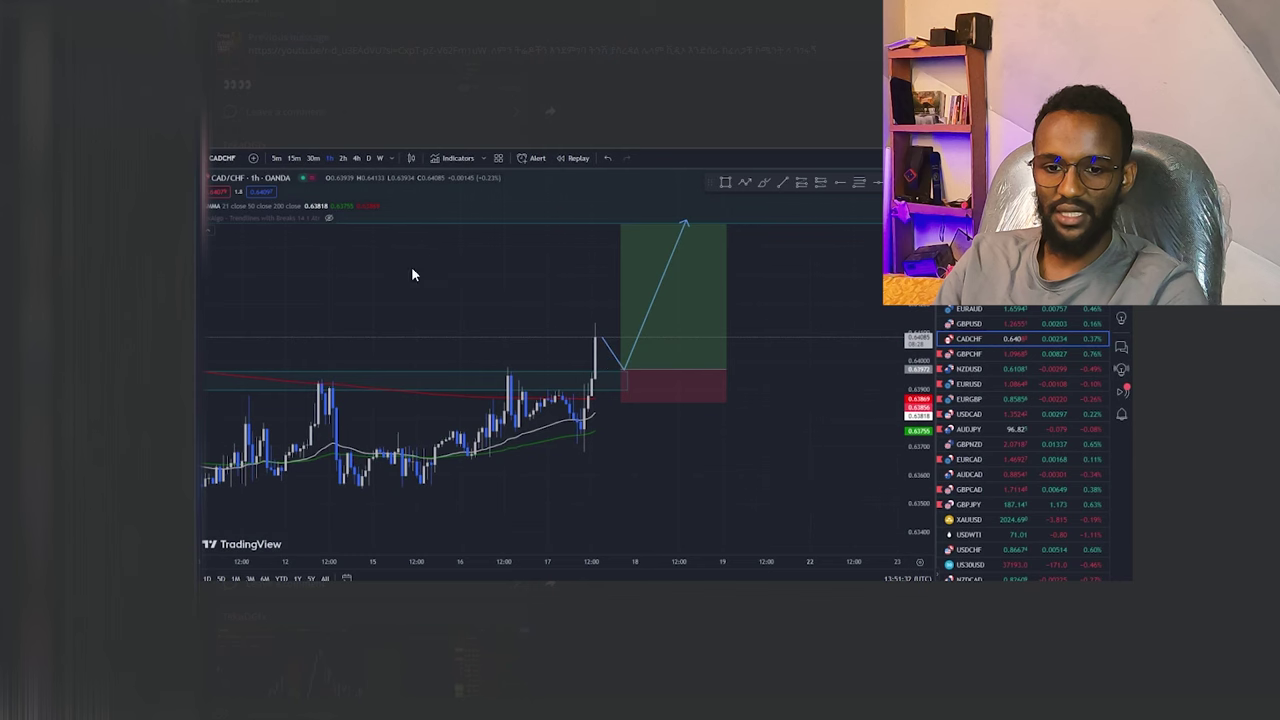
pyautogui.press('Escape')
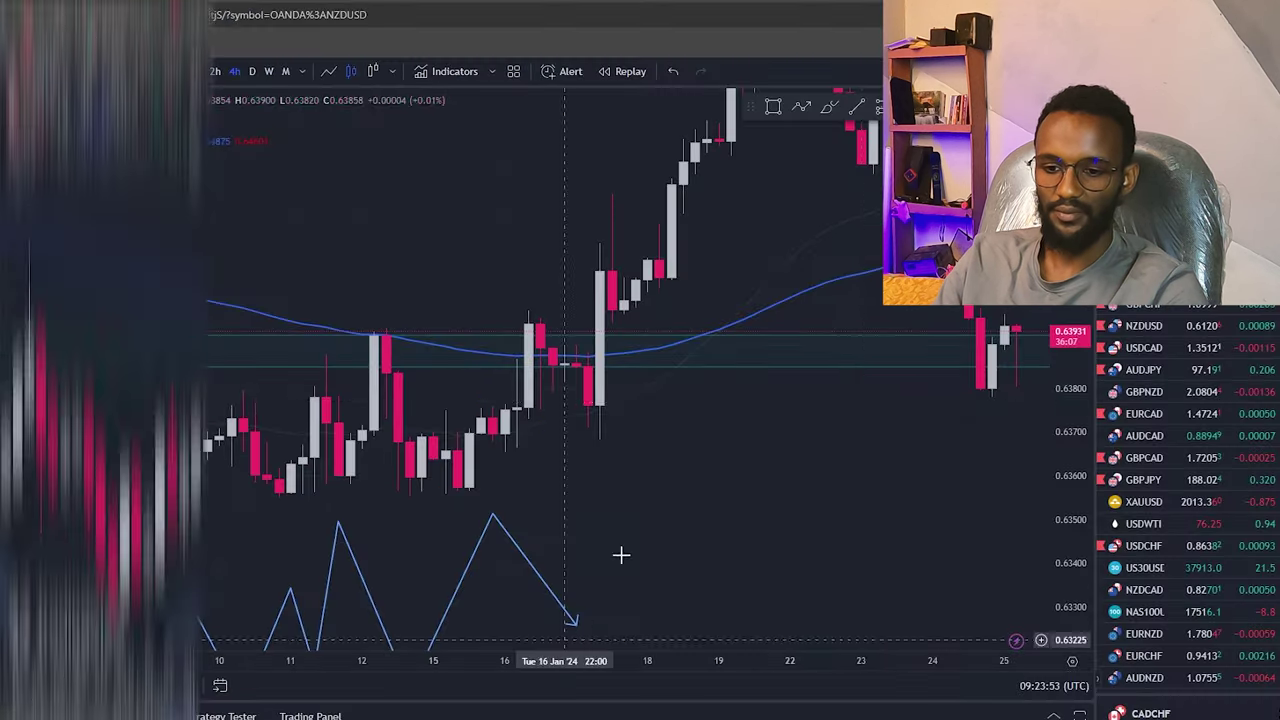
pyautogui.click(192, 72)
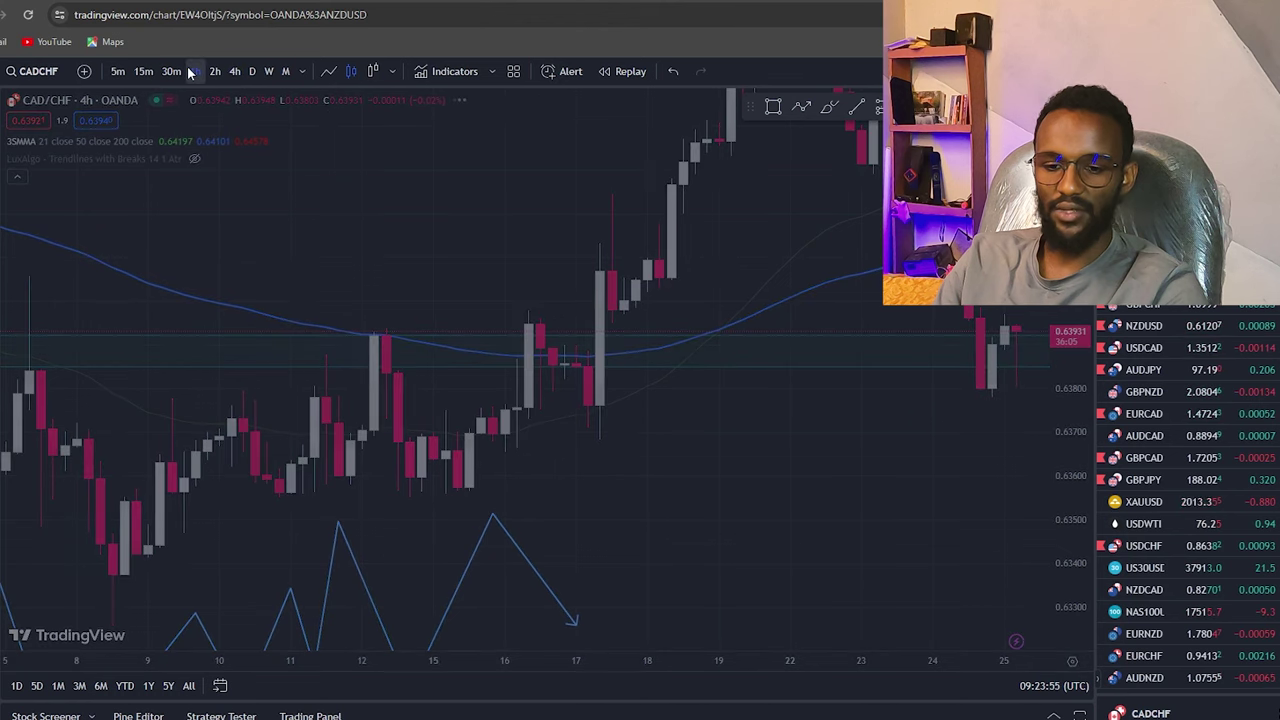
# - Zoom and pan the 1-hour chart to frame the January 17–19 candles
pyautogui.scroll(-3, 791, 577)
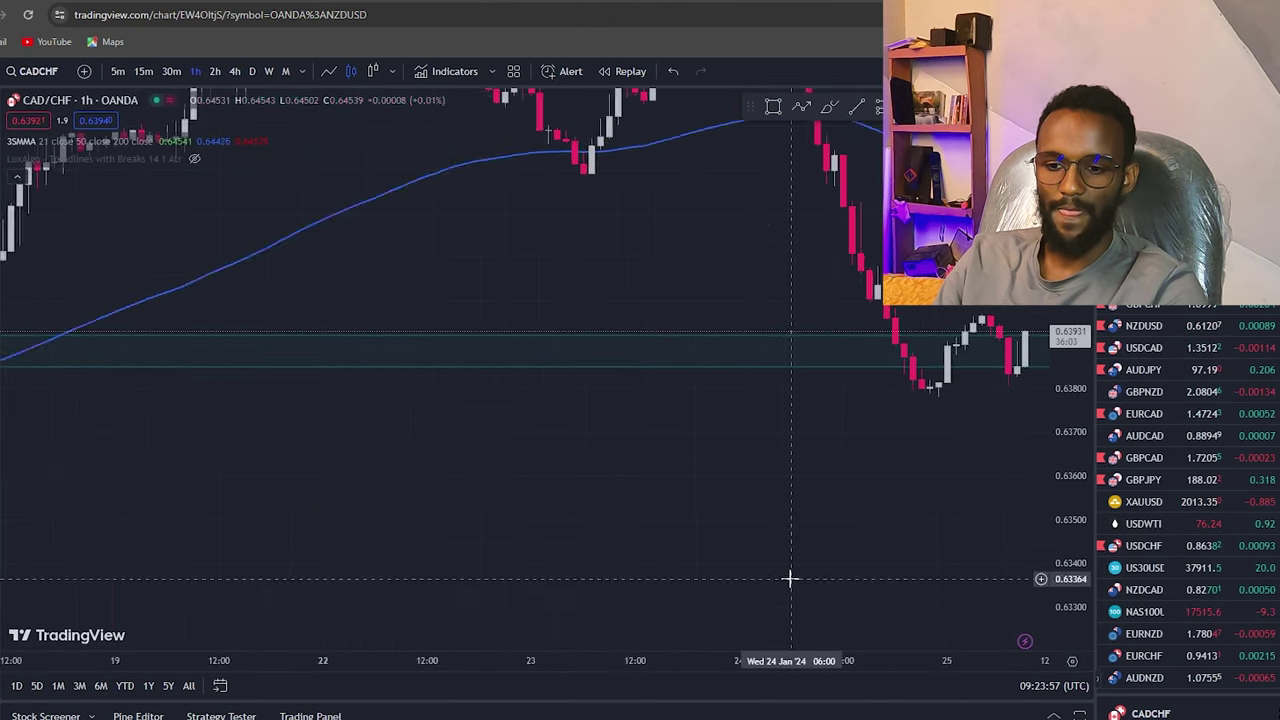
pyautogui.scroll(-3, 669, 517)
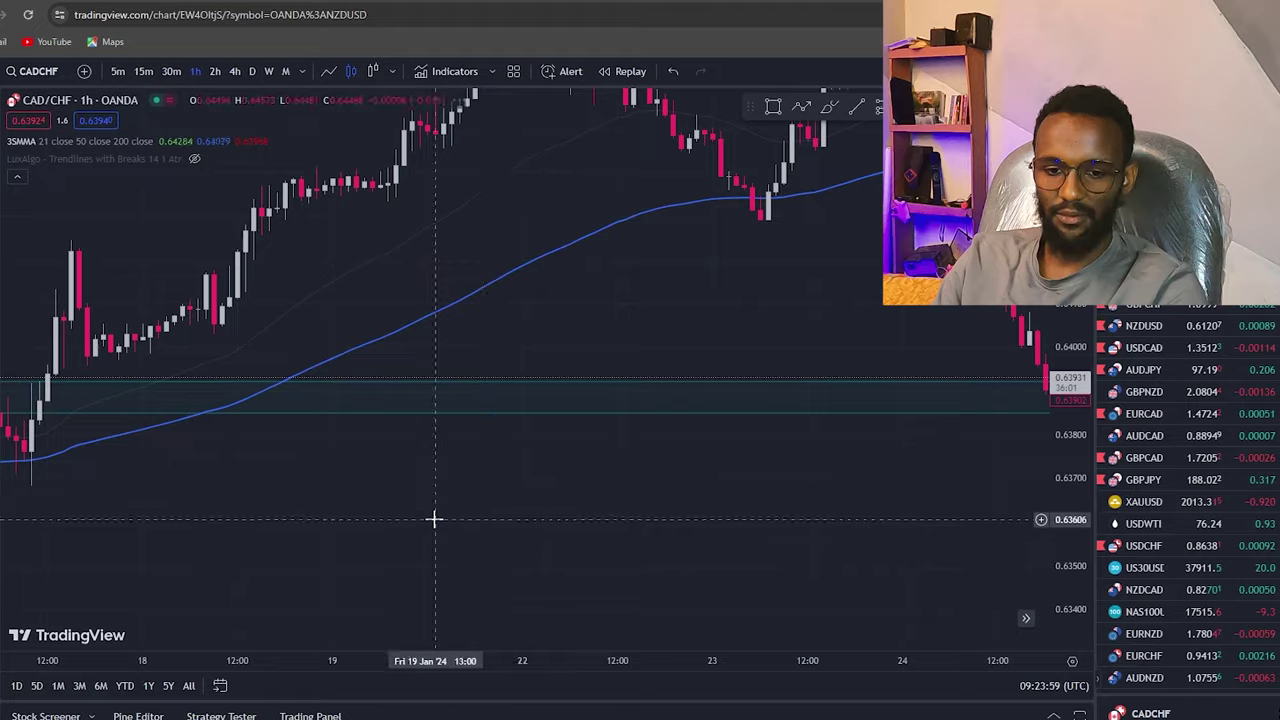
pyautogui.scroll(3, 434, 517)
pyautogui.moveTo(497, 560); pyautogui.dragTo(637, 549)
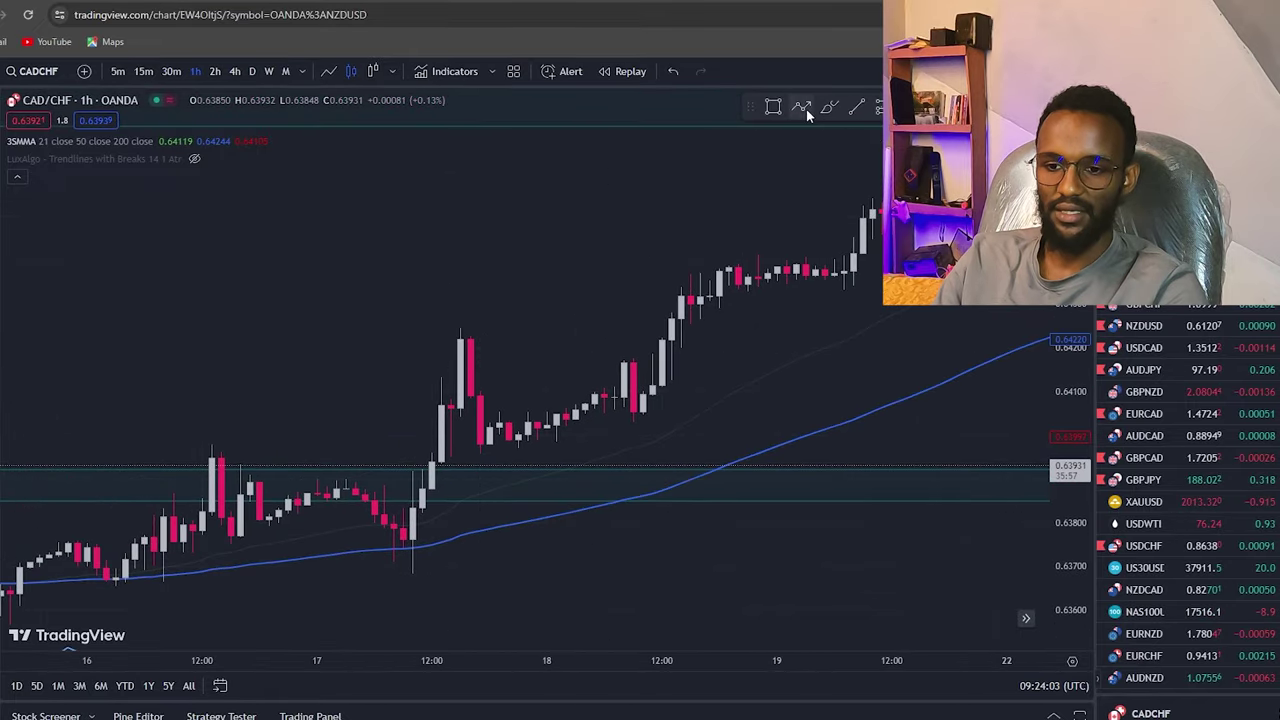
pyautogui.scroll(2, 443, 457)
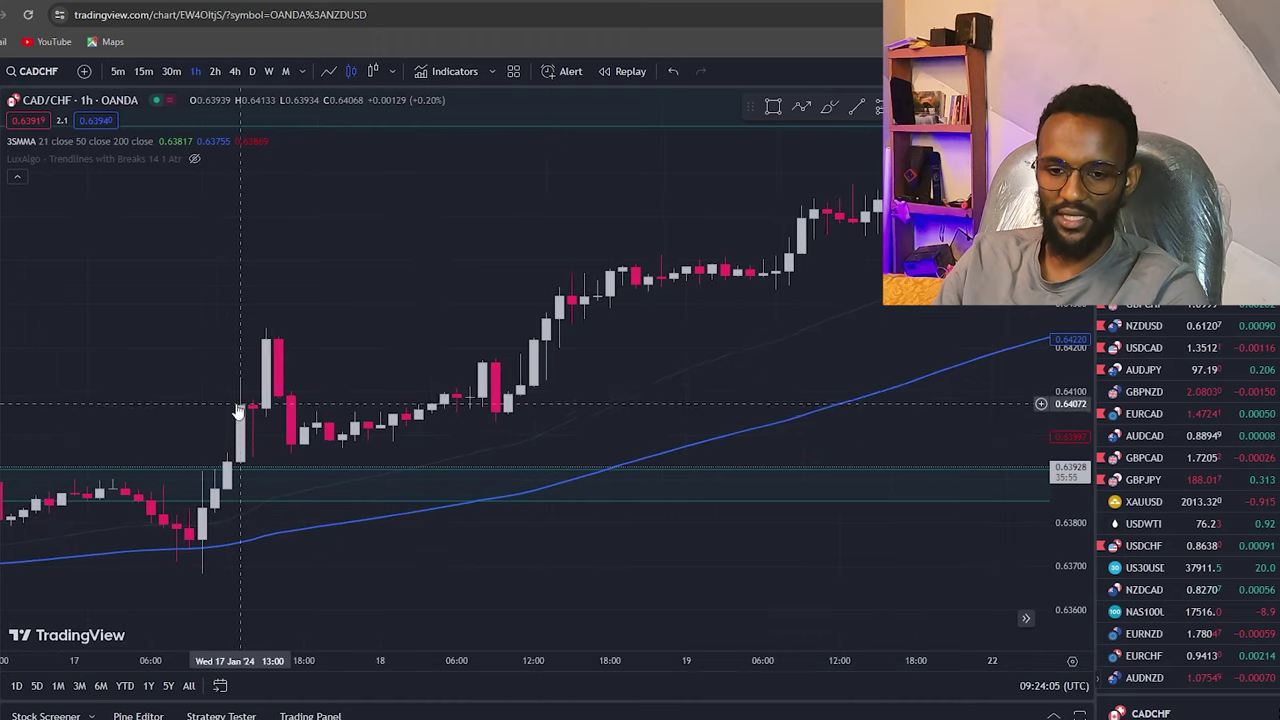
# - Draw an arrow path from the breakout candle down to the pullback low and up above the candles
pyautogui.click(801, 106)
pyautogui.click(240, 405)
pyautogui.click(278, 462)
pyautogui.doubleClick(415, 230)
pyautogui.moveTo(489, 296)
pyautogui.mouseDown()
pyautogui.moveTo(708, 386)
pyautogui.moveTo(730, 230)
pyautogui.mouseUp()
pyautogui.scroll(2, 823, 477)
pyautogui.scroll(1, 866, 543)
pyautogui.scroll(1, 374, 380)
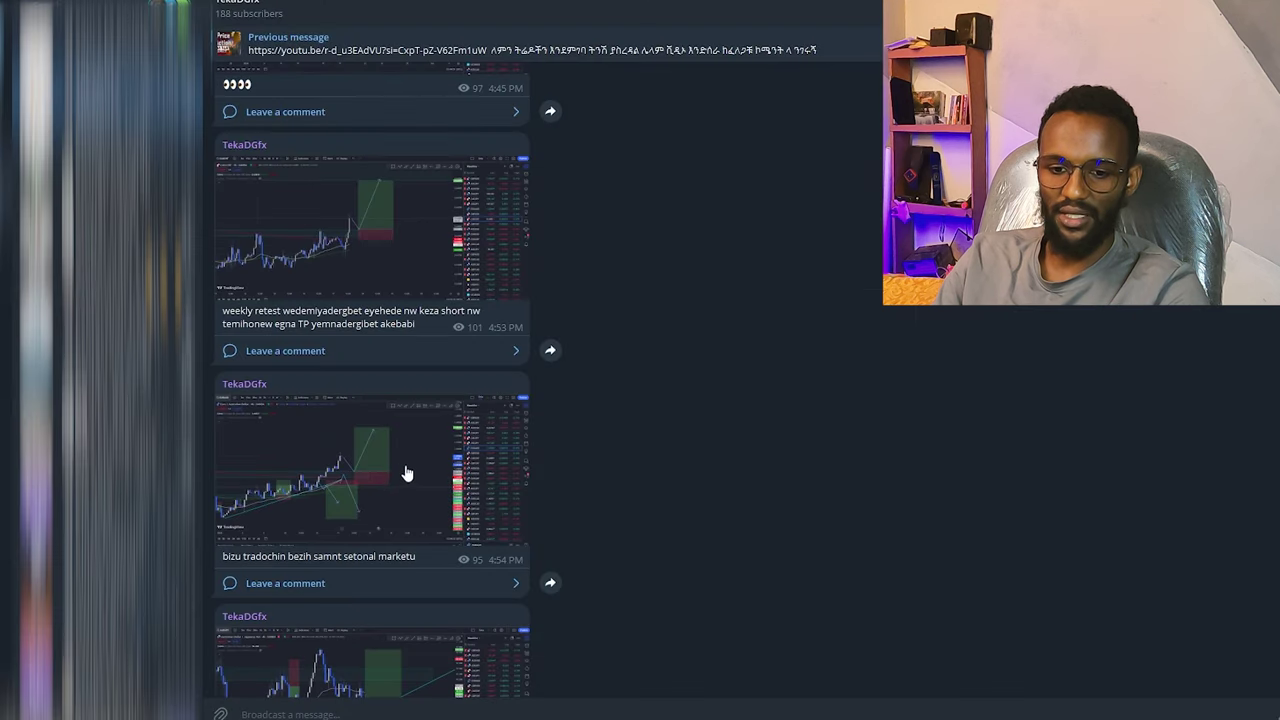
# - Enlarge the long-setup chart image and select part of its weekly retest caption
pyautogui.click(388, 246)
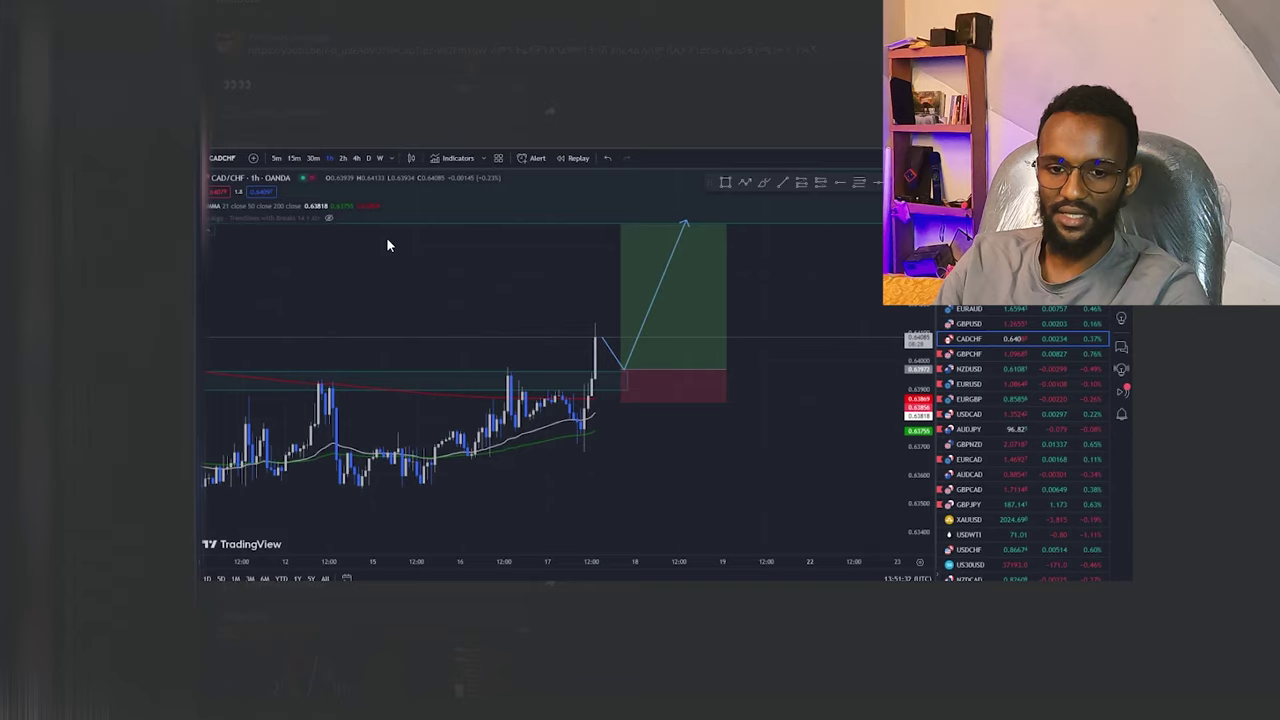
pyautogui.click(388, 246)
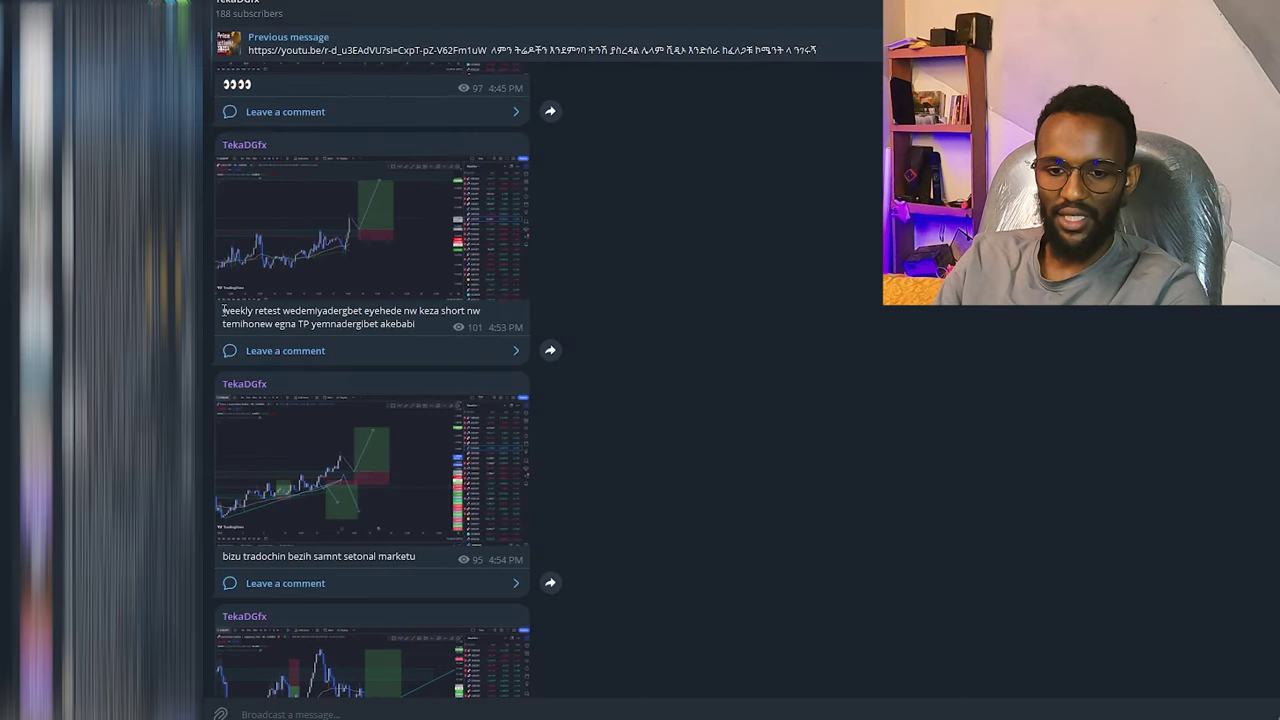
pyautogui.moveTo(311, 305); pyautogui.dragTo(448, 314)
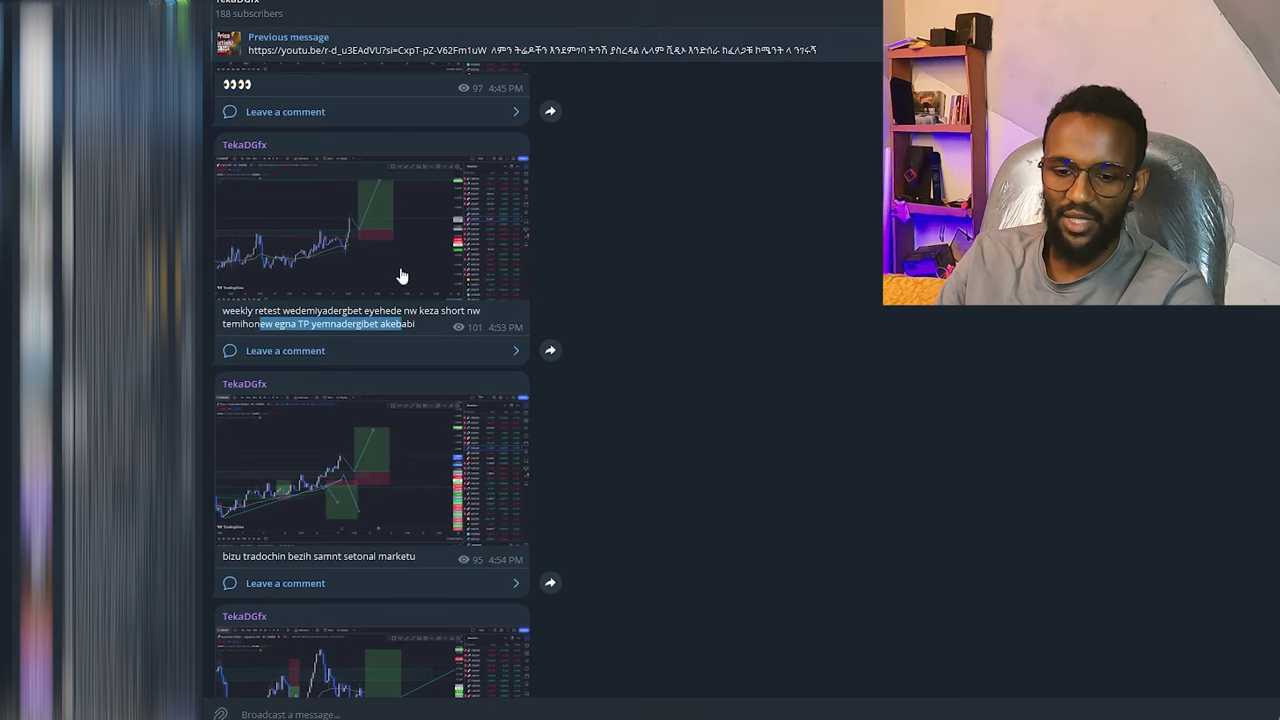
# - Scroll down to the NZDJPY post and view its chart enlarged
pyautogui.scroll(-1, 400, 276)
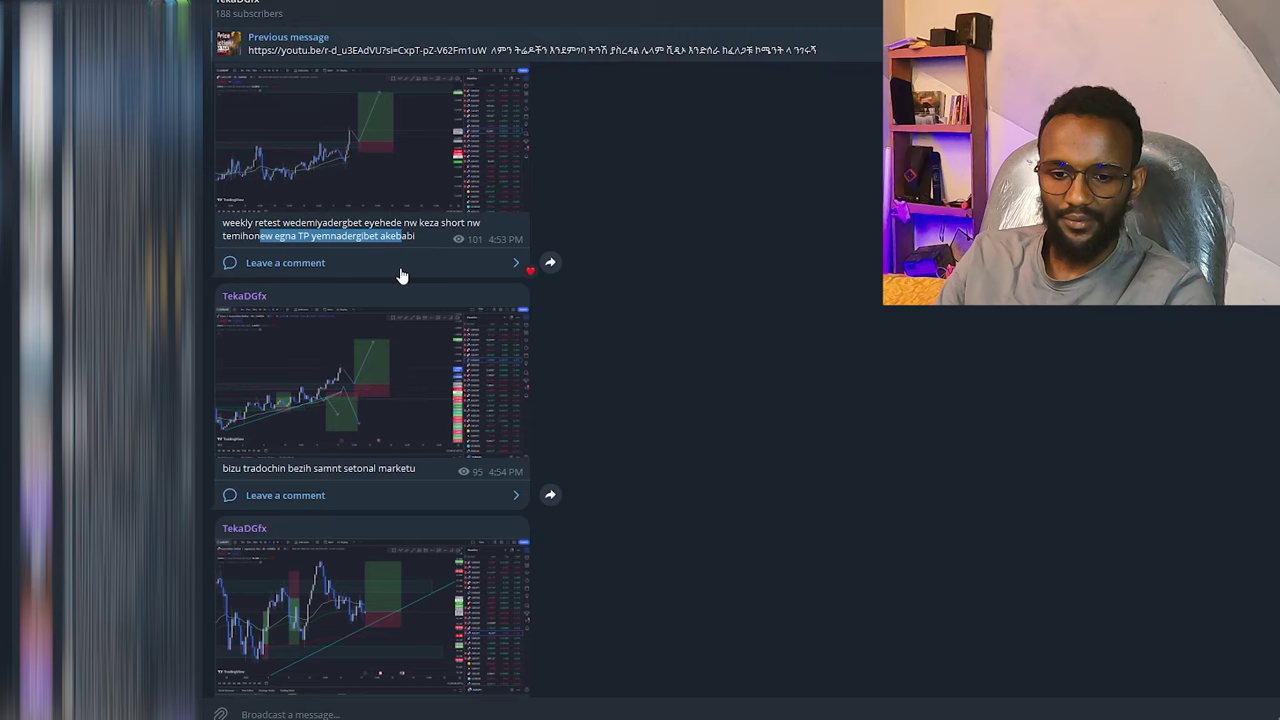
pyautogui.scroll(-2, 401, 276)
pyautogui.scroll(-2, 401, 276)
pyautogui.scroll(-1, 401, 276)
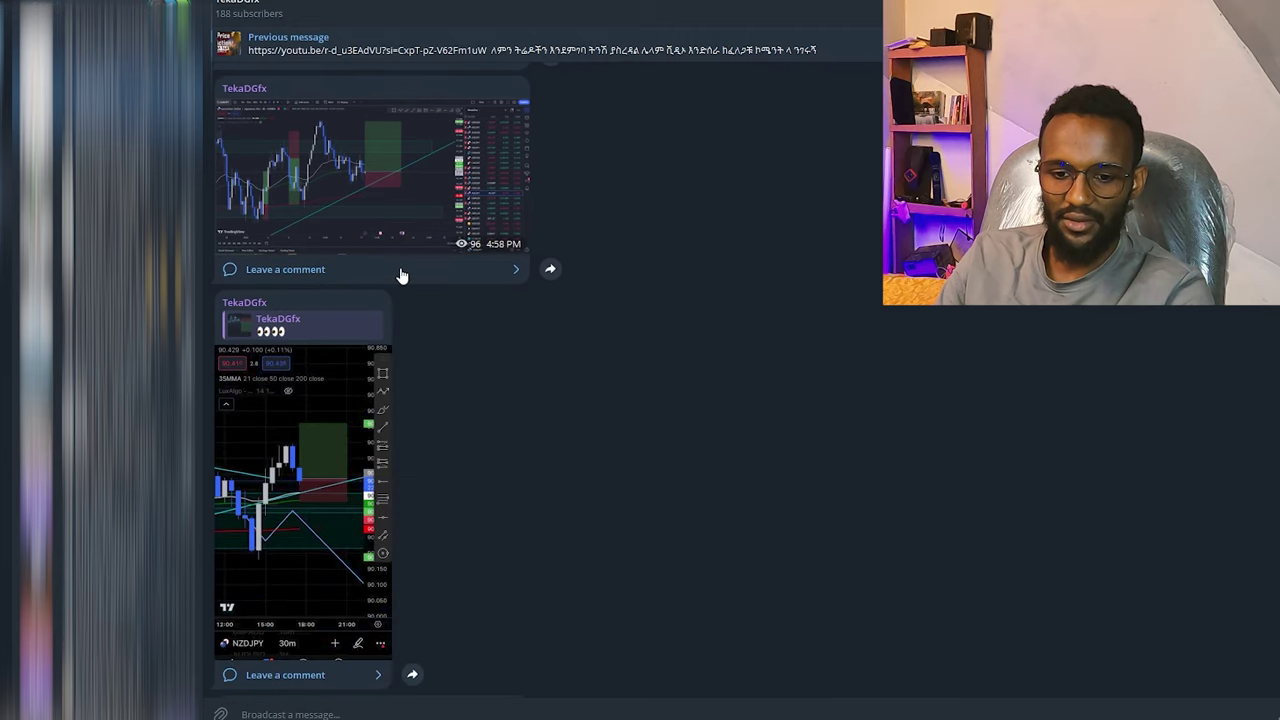
pyautogui.click(329, 488)
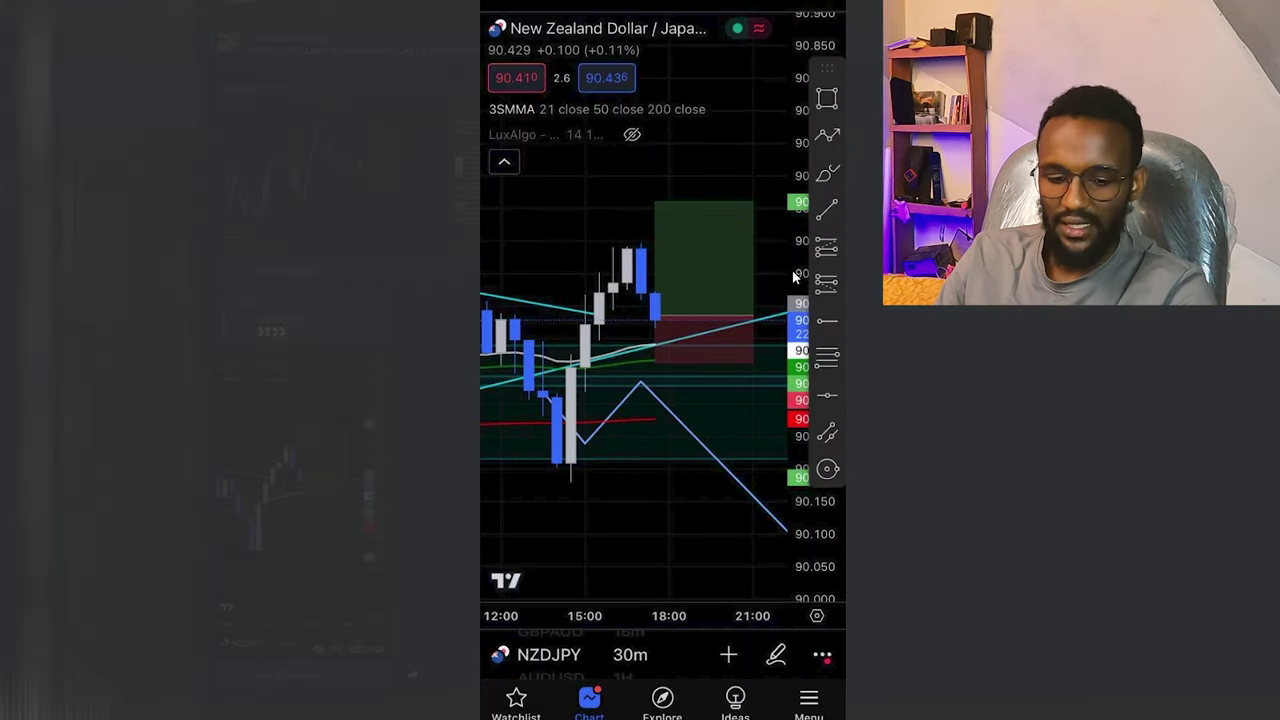
pyautogui.press('Escape')
# - View the January 18 CADCHF chart enlarged, then switch back to TradingView with Alt+Tab
pyautogui.scroll(-3, 518, 391)
pyautogui.scroll(-2, 518, 391)
pyautogui.scroll(-3, 518, 391)
pyautogui.scroll(-1, 518, 397)
pyautogui.click(323, 402)
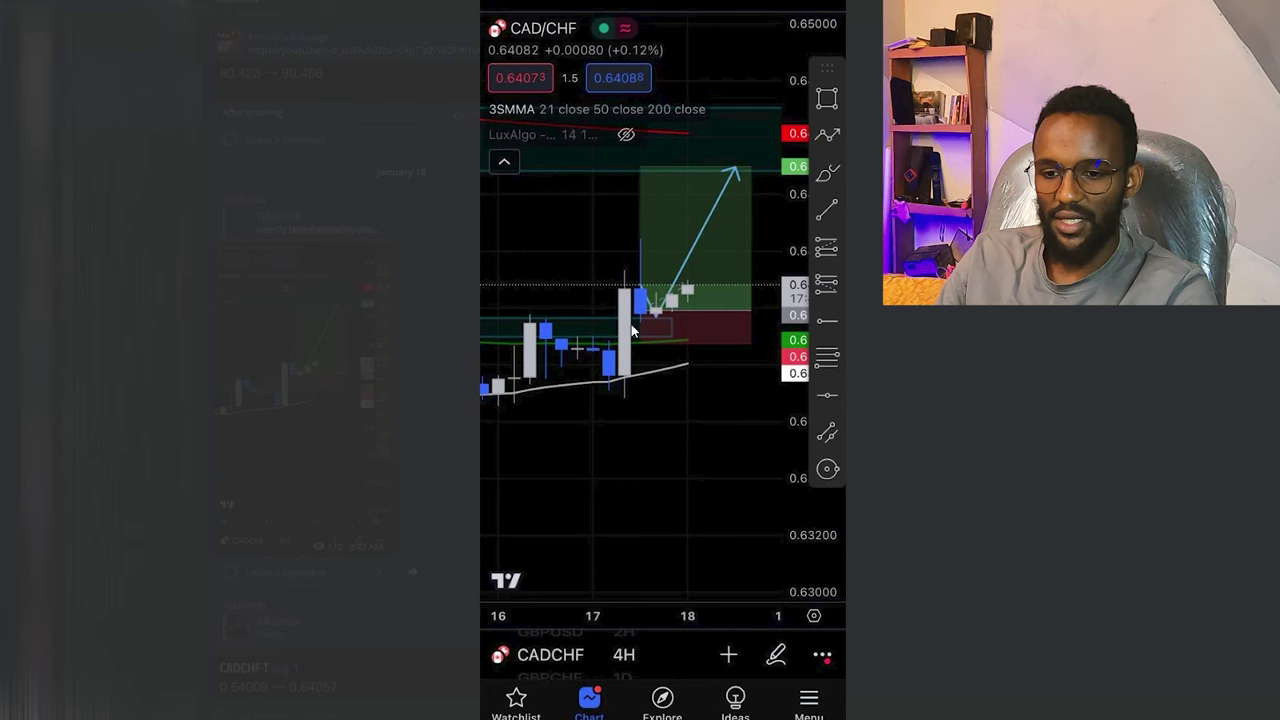
pyautogui.press('Escape')
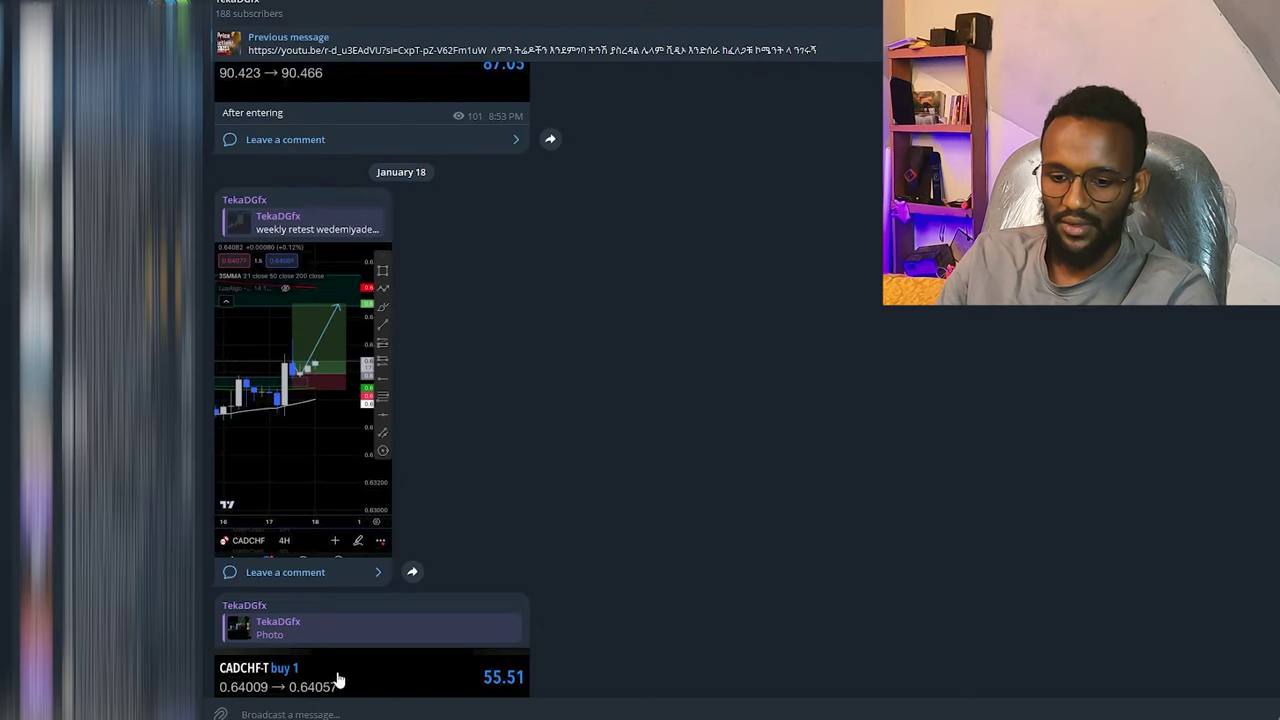
pyautogui.hotkey('alt', 'Tab')
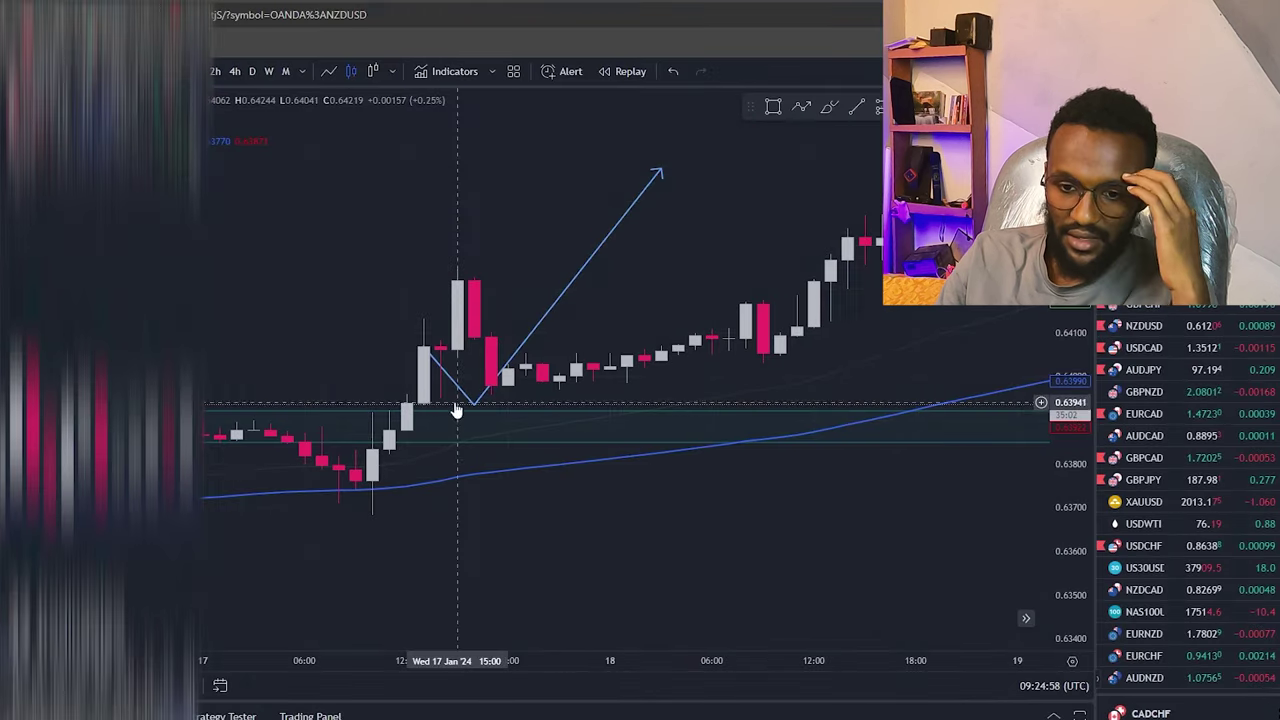
# - Check the January 17–19 candles and arrow on the 30-minute timeframe
pyautogui.scroll(1, 450, 405)
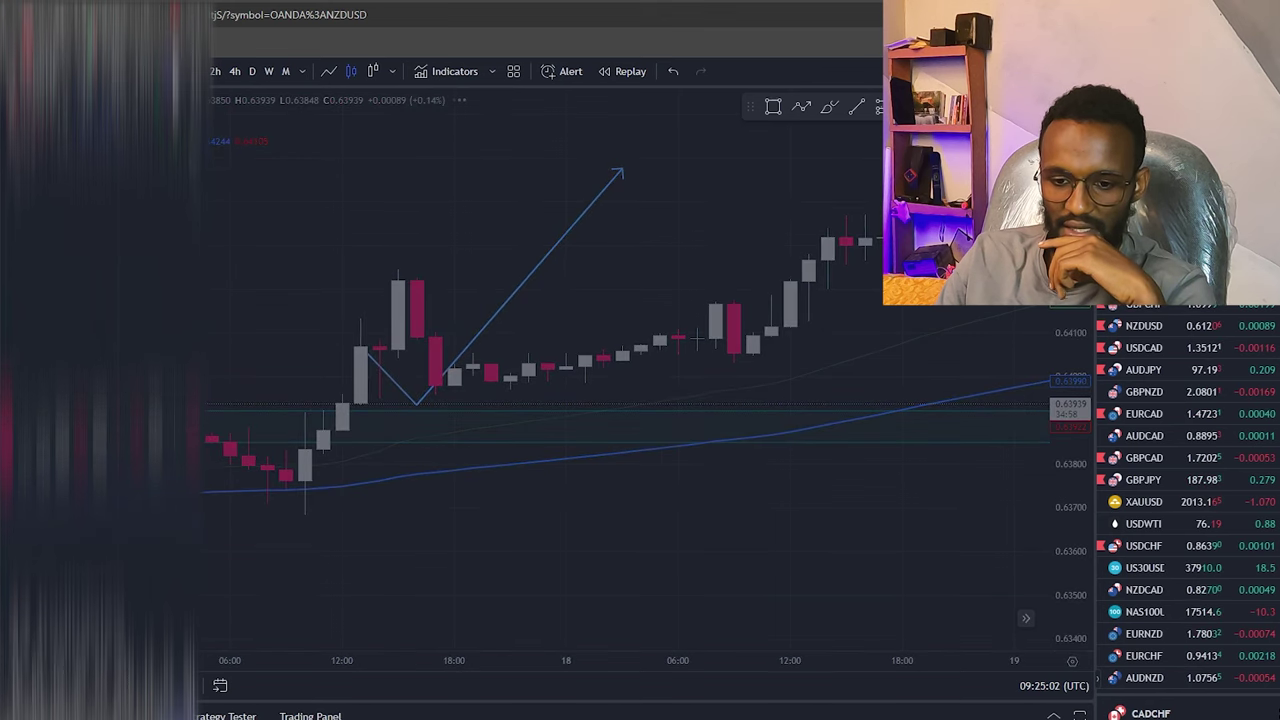
pyautogui.click(171, 71)
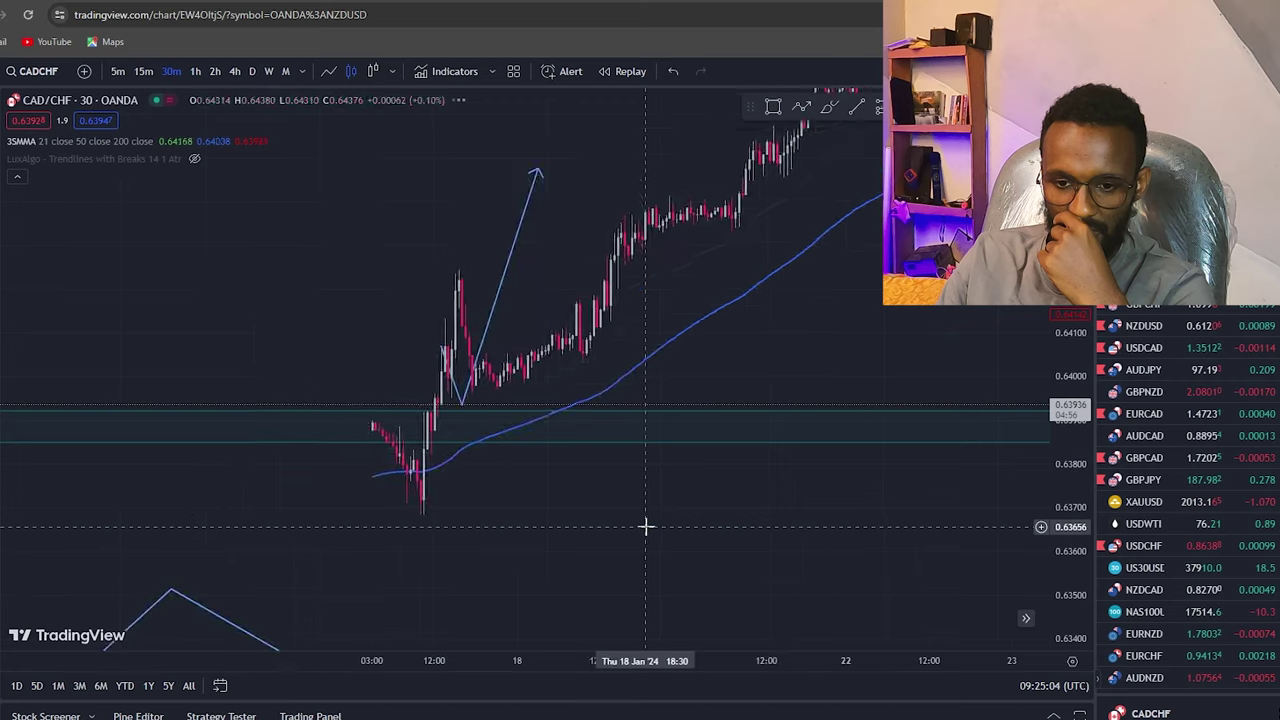
pyautogui.moveTo(647, 529); pyautogui.dragTo(553, 524)
pyautogui.scroll(3, 553, 524)
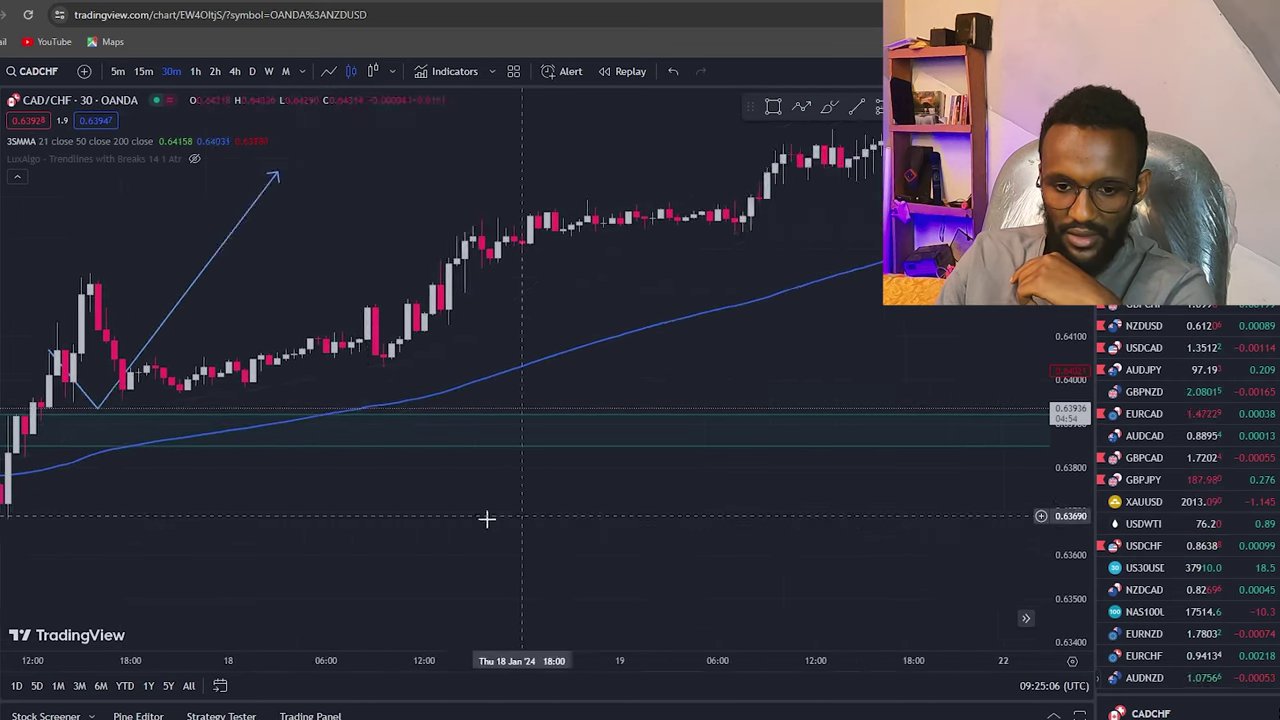
pyautogui.scroll(1, 463, 470)
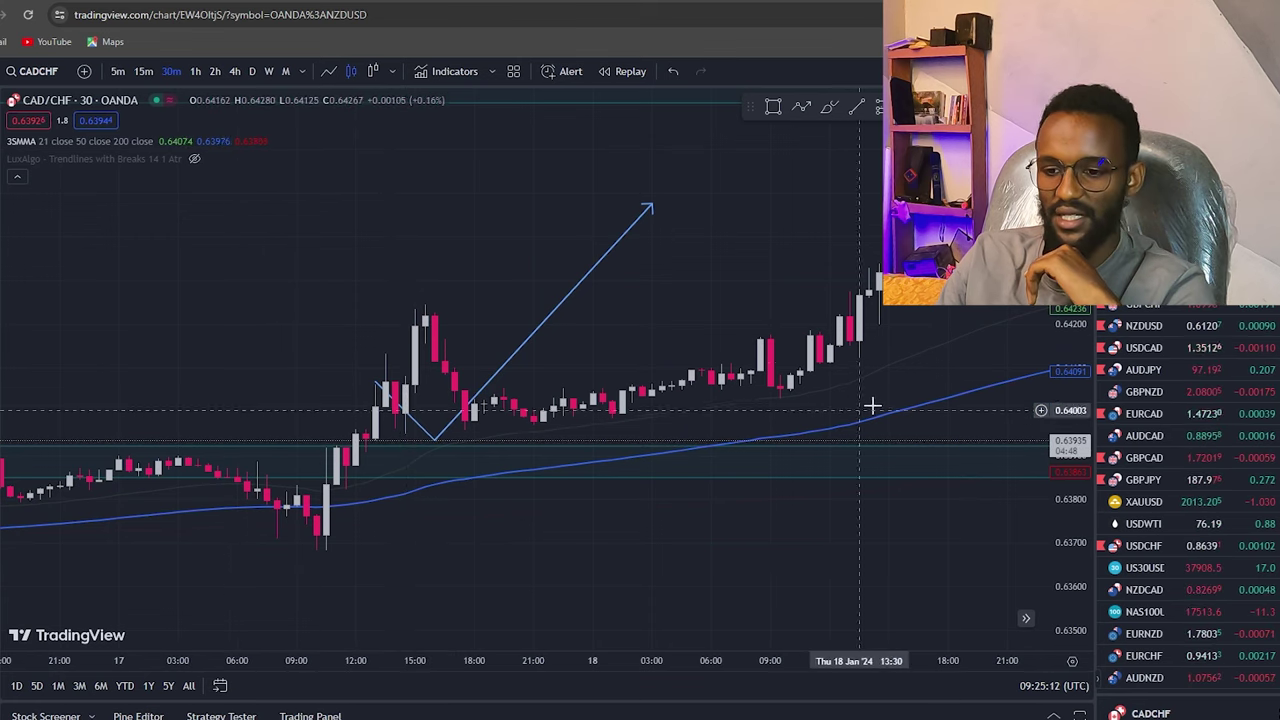
# - Return to 1-hour, zoom to the January 17 pullback, and place a long position at the arrow's dip
pyautogui.click(195, 71)
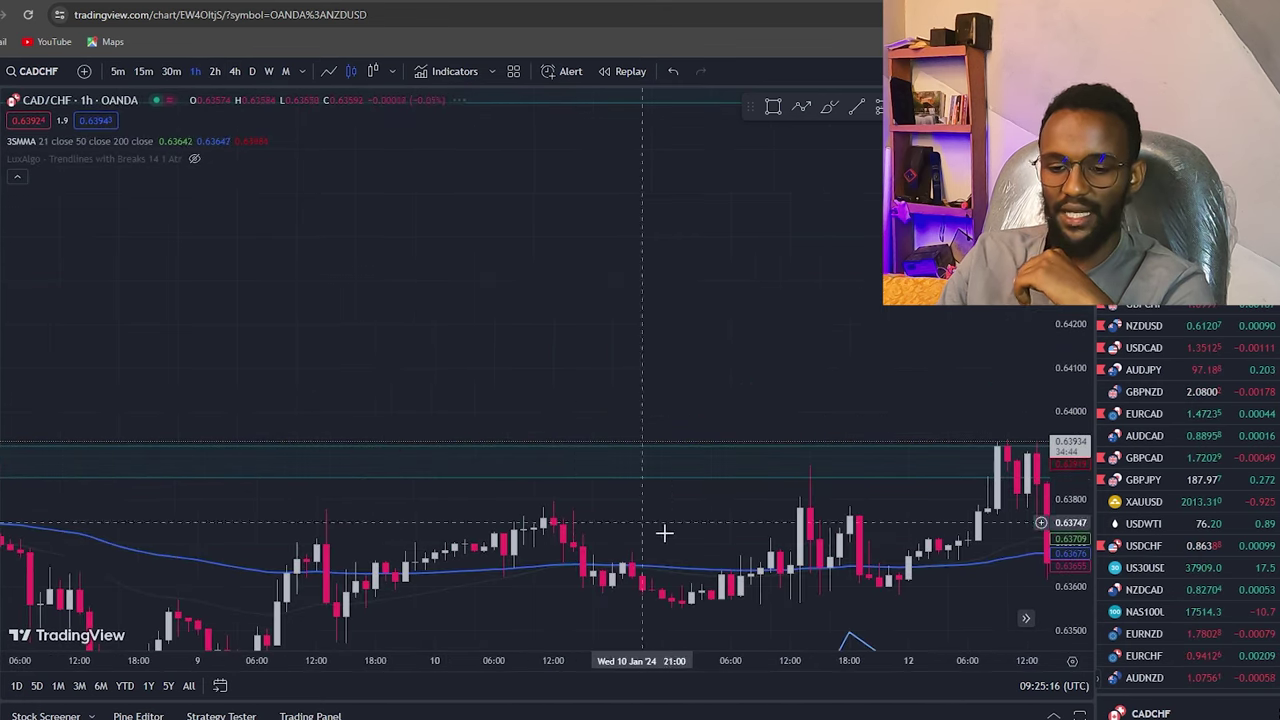
pyautogui.moveTo(619, 487); pyautogui.dragTo(503, 383)
pyautogui.scroll(-5, 502, 383)
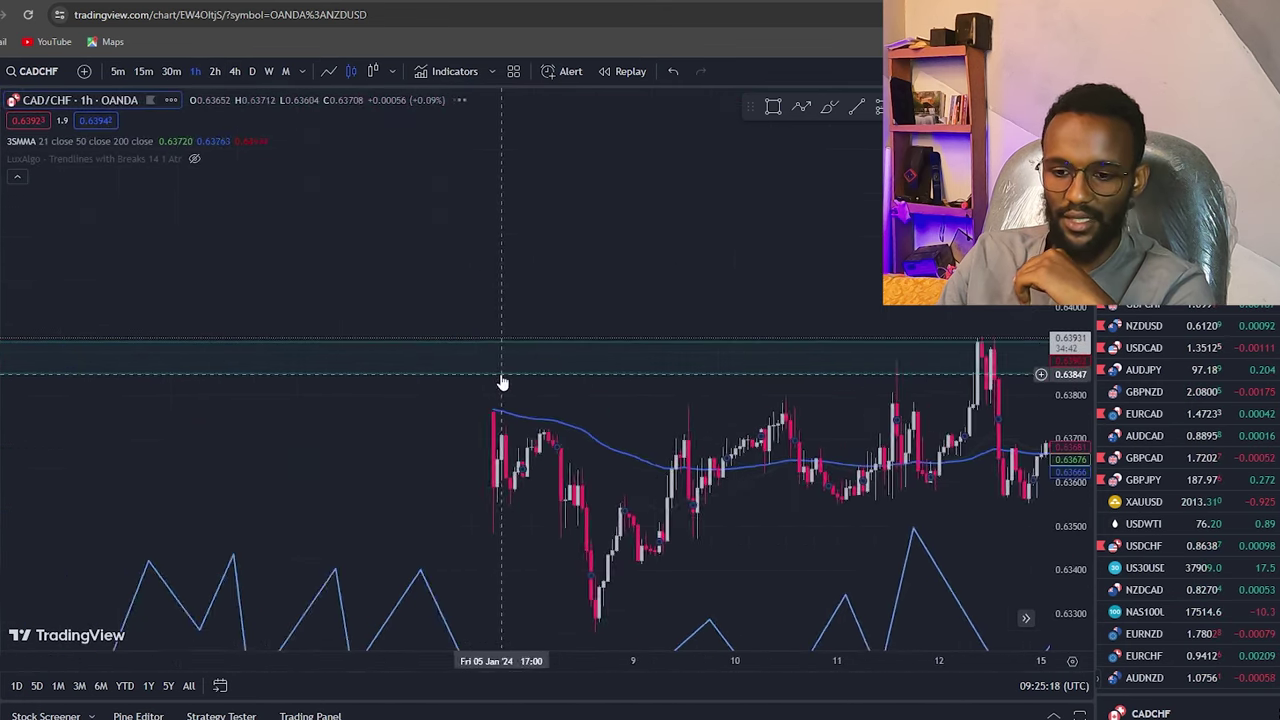
pyautogui.scroll(2, 555, 420)
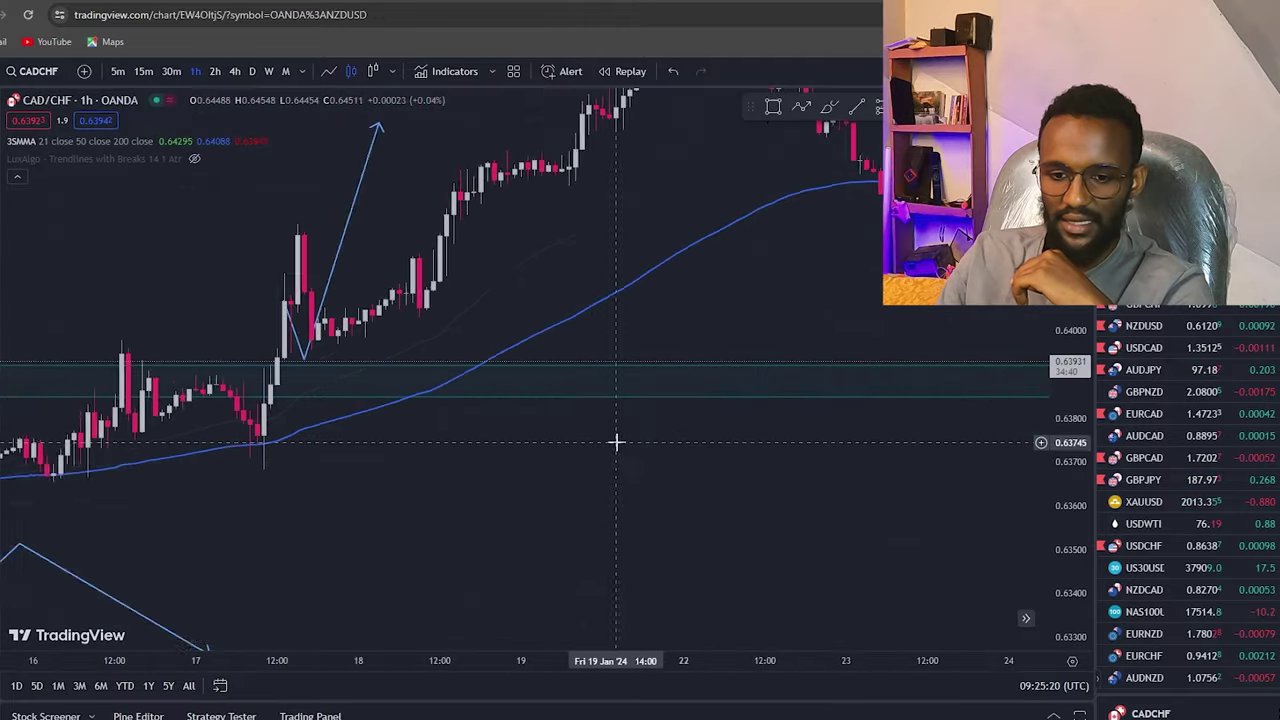
pyautogui.scroll(2, 614, 443)
pyautogui.scroll(1, 726, 517)
pyautogui.scroll(1, 486, 437)
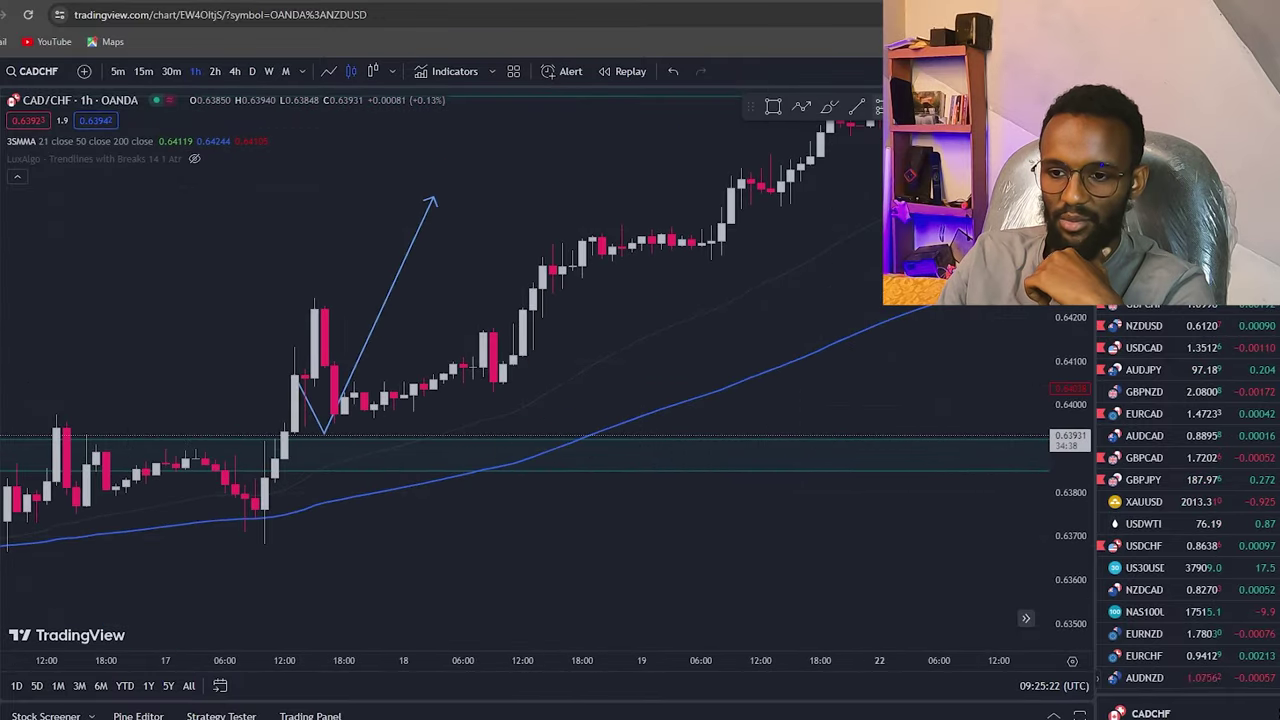
pyautogui.click(334, 413)
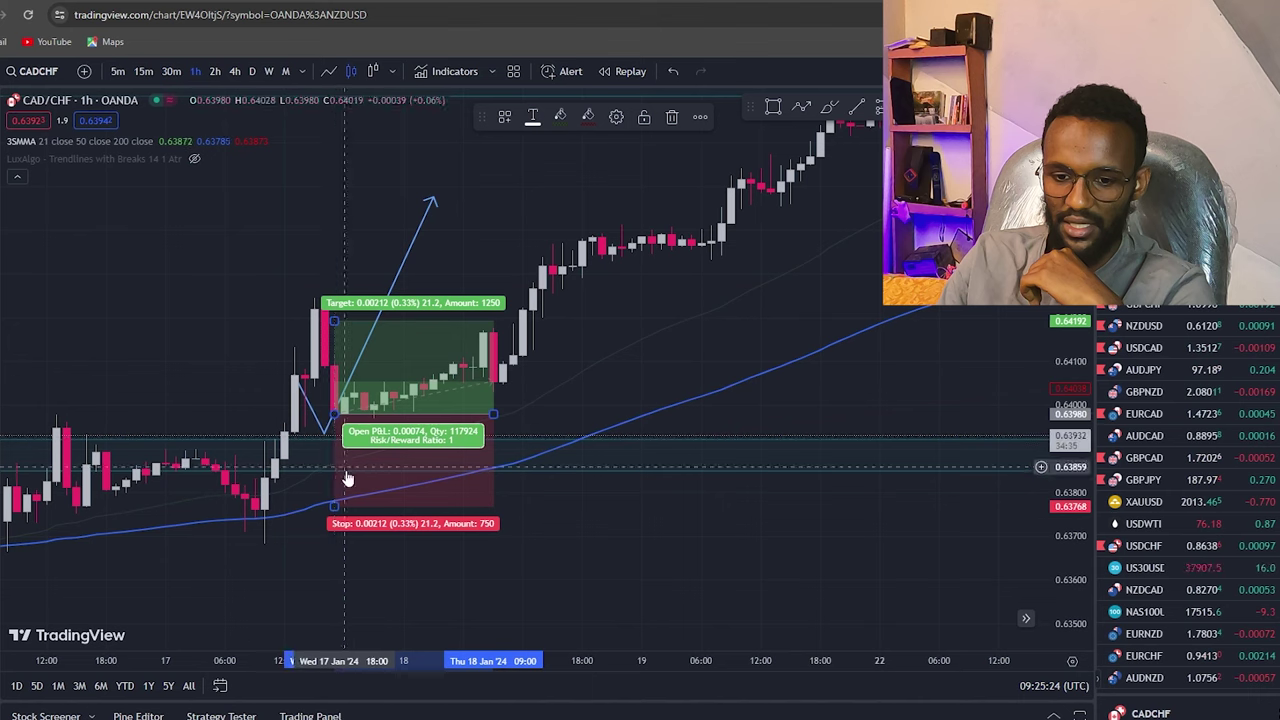
# - Raise the stop slightly and set the long position's target to risk/reward 3.74
pyautogui.moveTo(334, 503); pyautogui.dragTo(334, 495)
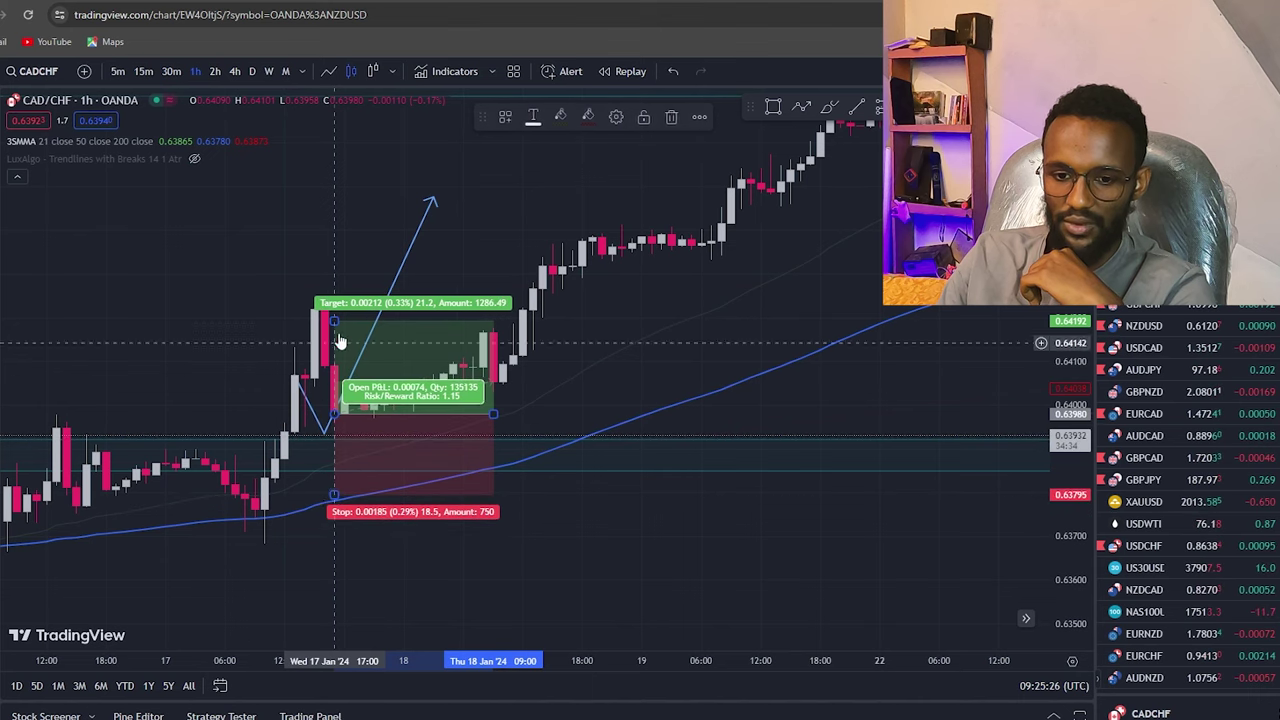
pyautogui.moveTo(334, 320)
pyautogui.mouseDown()
pyautogui.moveTo(367, 320)
pyautogui.moveTo(389, 217)
pyautogui.mouseUp()
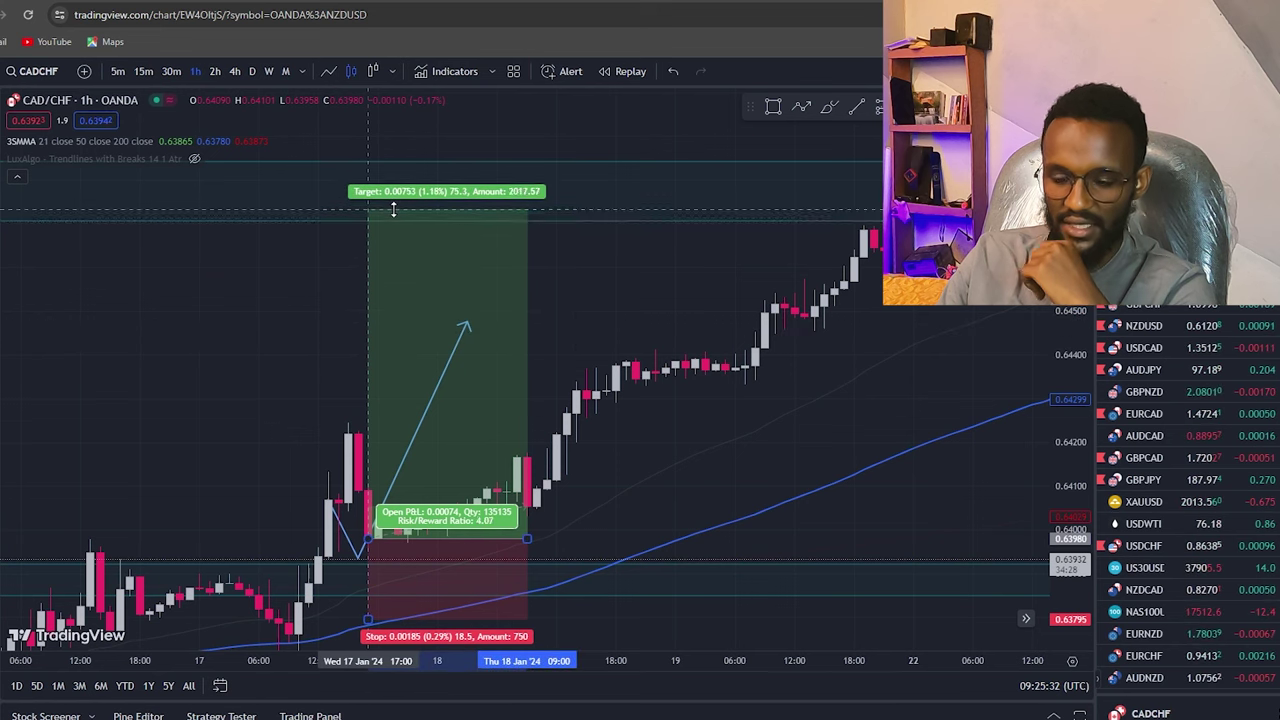
pyautogui.moveTo(389, 217); pyautogui.dragTo(389, 234)
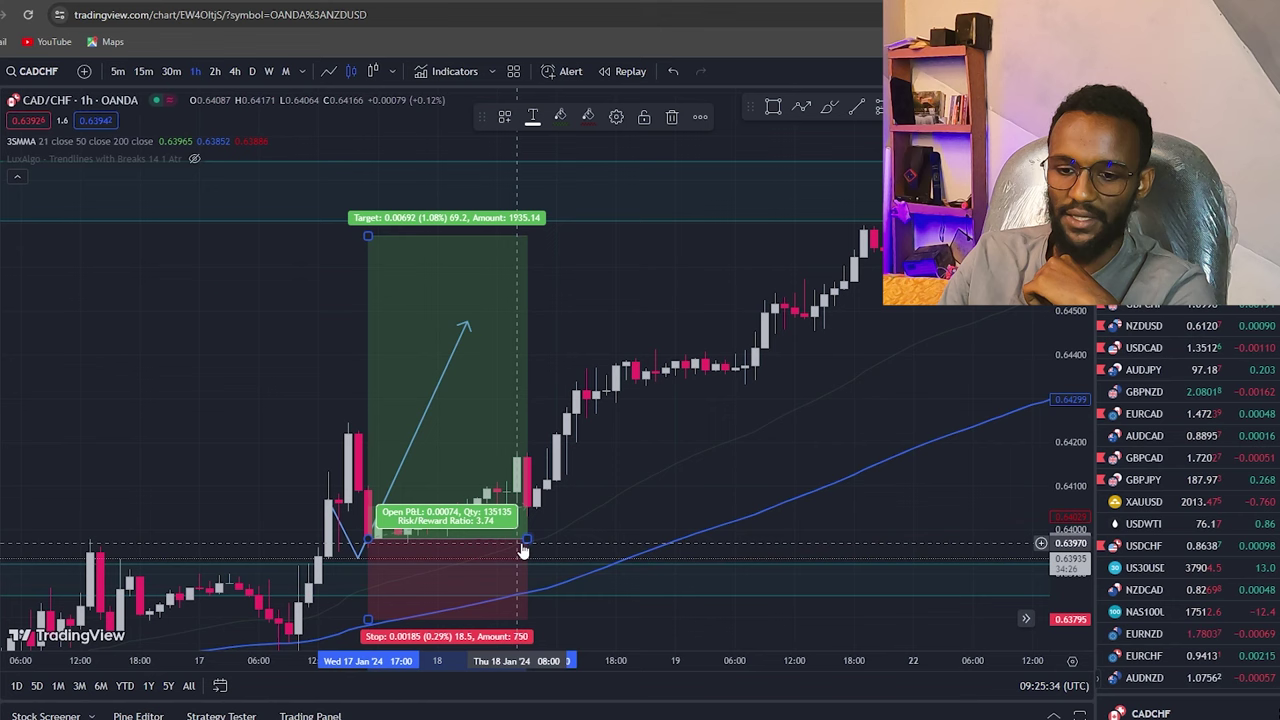
# - Extend the position box over later candles and pan to where price reaches the target
pyautogui.moveTo(527, 540); pyautogui.dragTo(871, 540)
pyautogui.moveTo(435, 595); pyautogui.dragTo(527, 343)
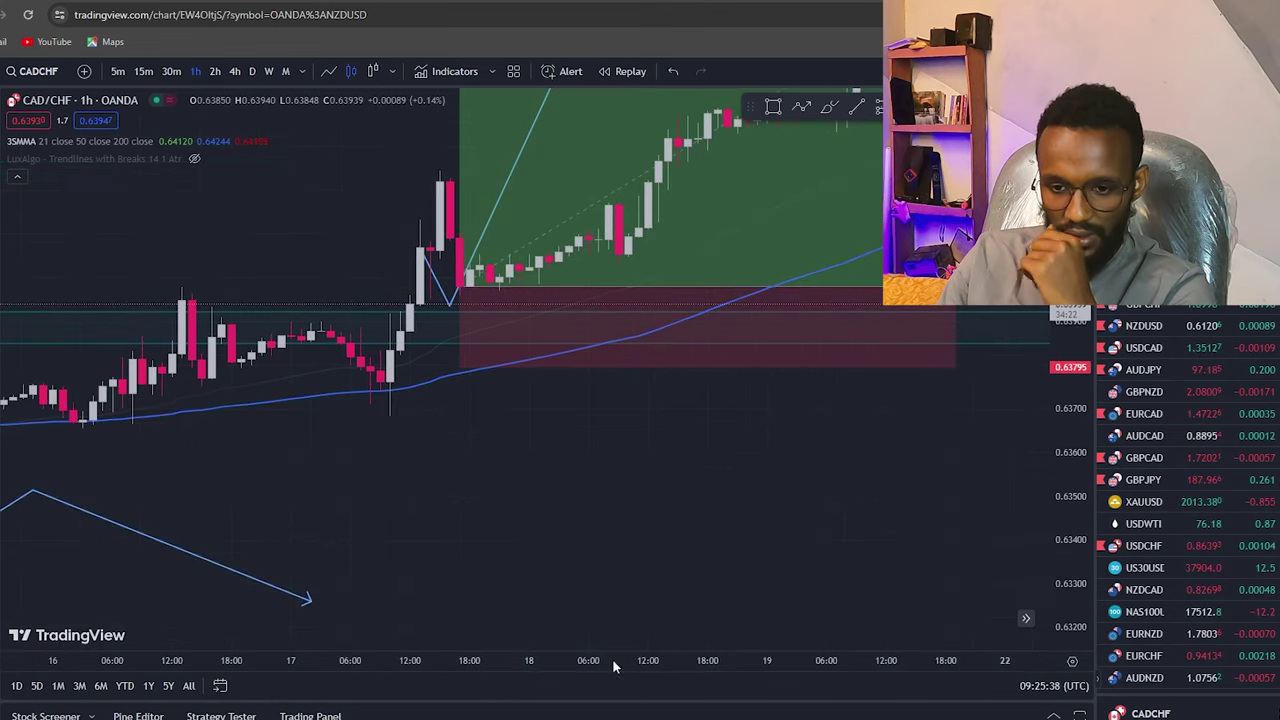
pyautogui.moveTo(544, 433); pyautogui.dragTo(434, 551)
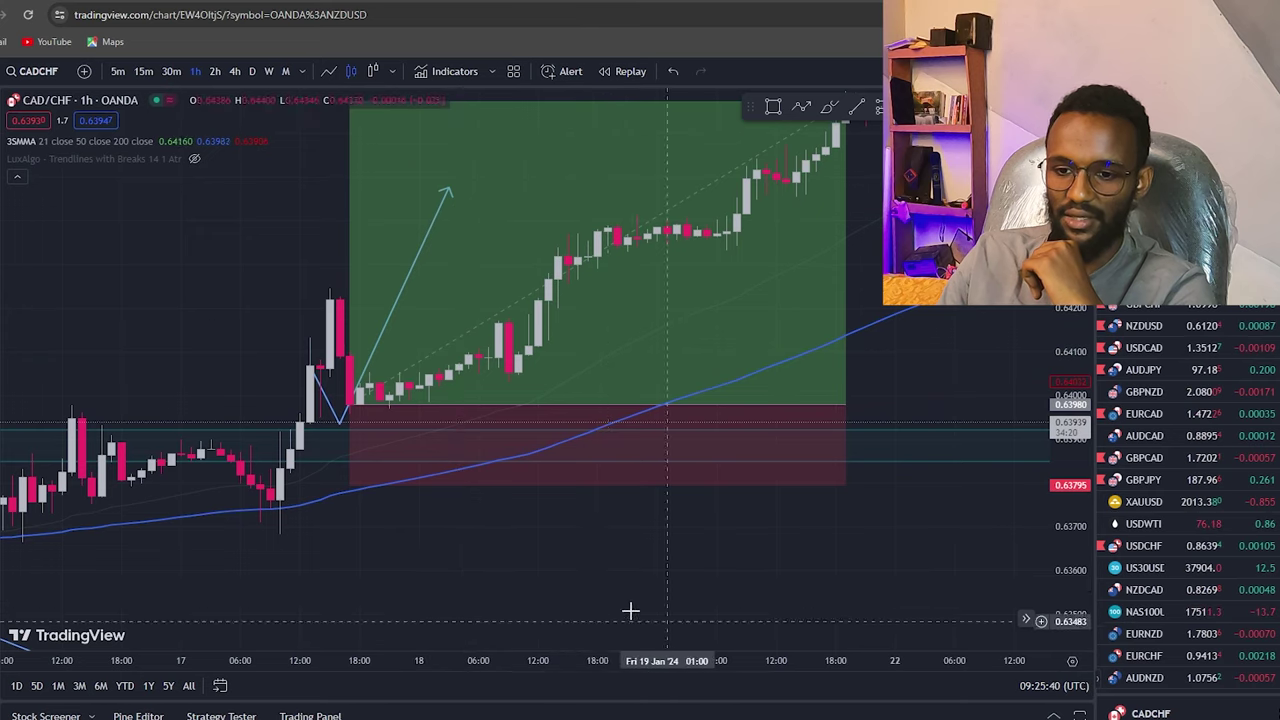
pyautogui.moveTo(629, 609); pyautogui.dragTo(592, 672)
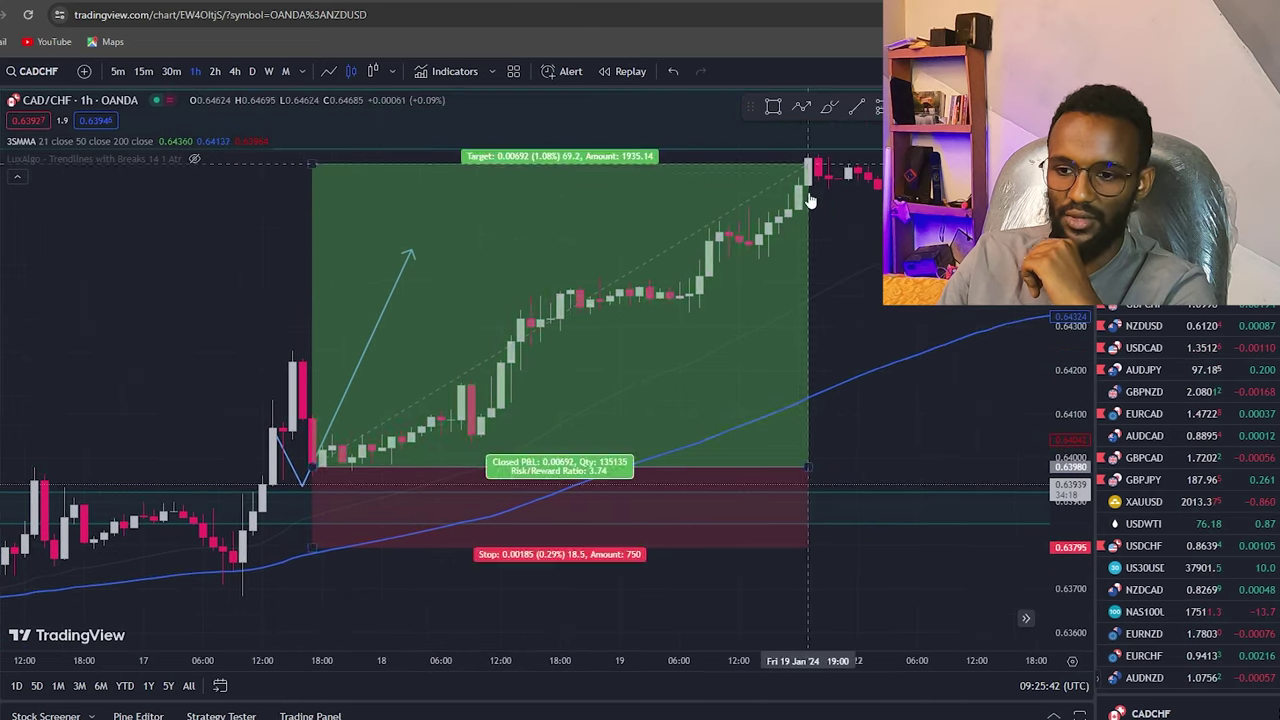
pyautogui.moveTo(889, 414); pyautogui.dragTo(768, 381)
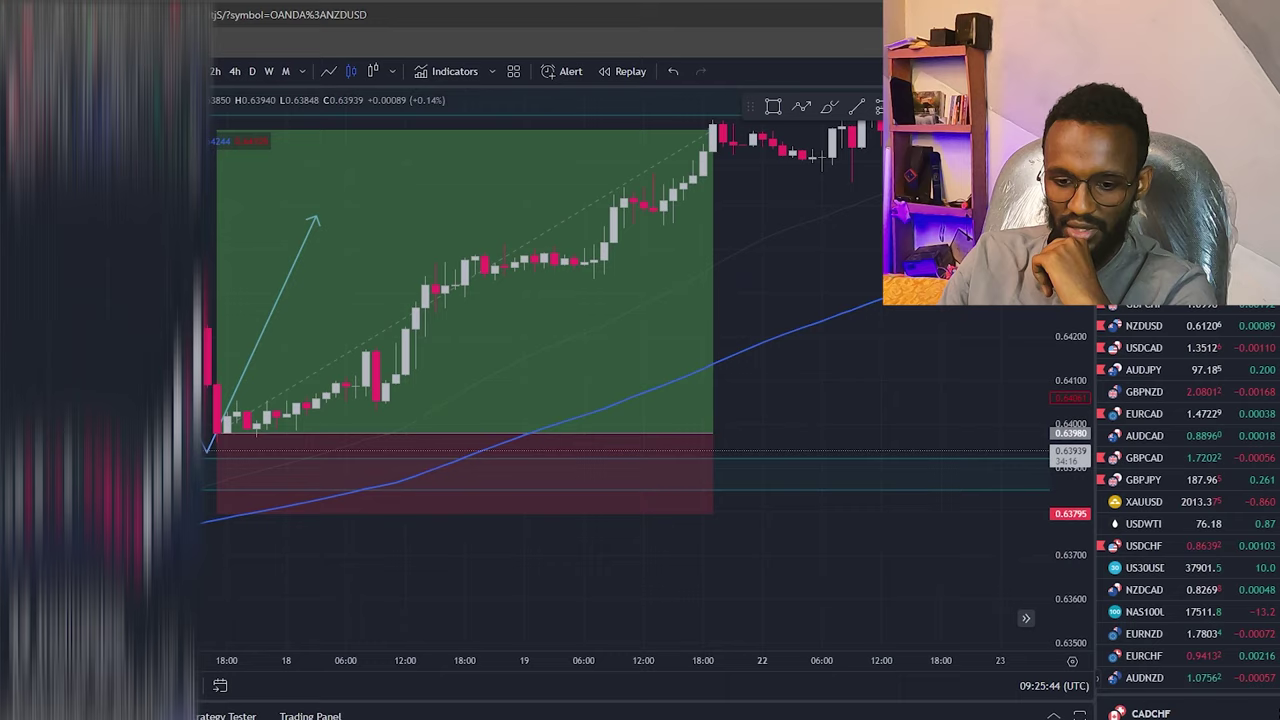
pyautogui.scroll(-1, 540, 500)
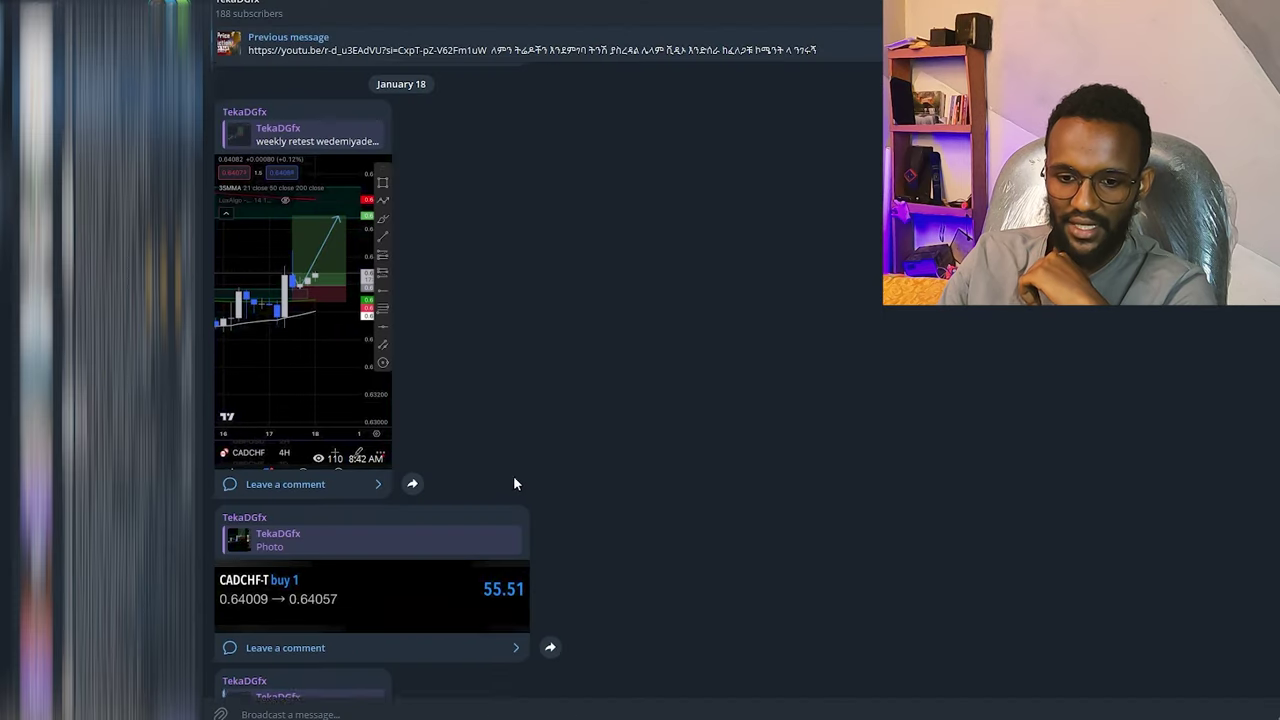
pyautogui.scroll(-2, 514, 483)
pyautogui.scroll(-2, 386, 408)
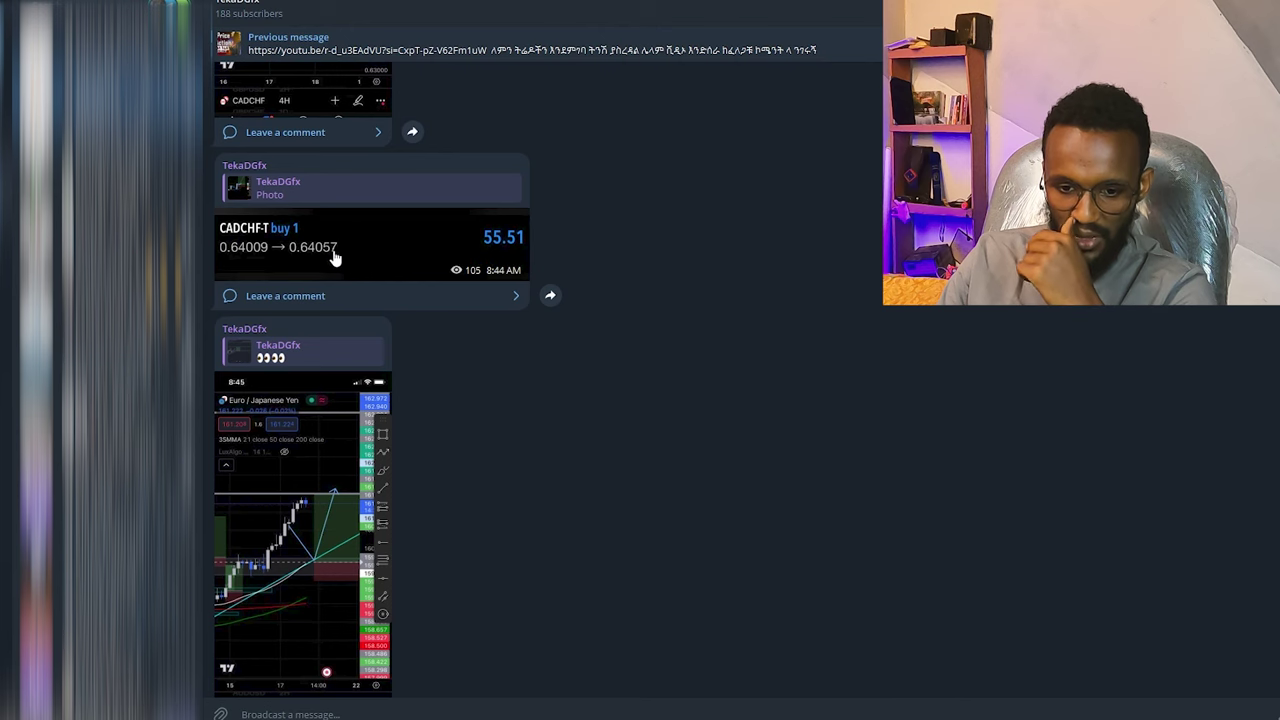
pyautogui.scroll(-2, 560, 480)
pyautogui.scroll(-2, 582, 510)
pyautogui.scroll(-1, 582, 510)
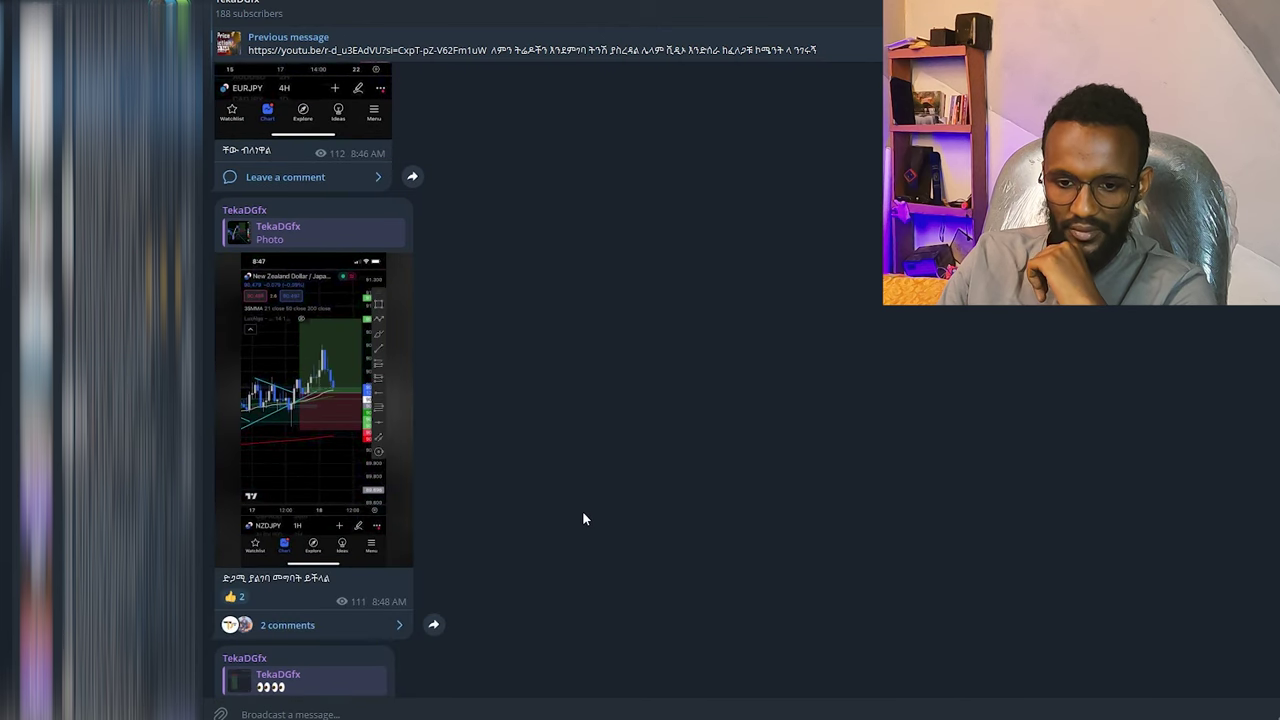
pyautogui.scroll(-1, 582, 510)
pyautogui.scroll(-4, 583, 513)
pyautogui.scroll(-2, 583, 513)
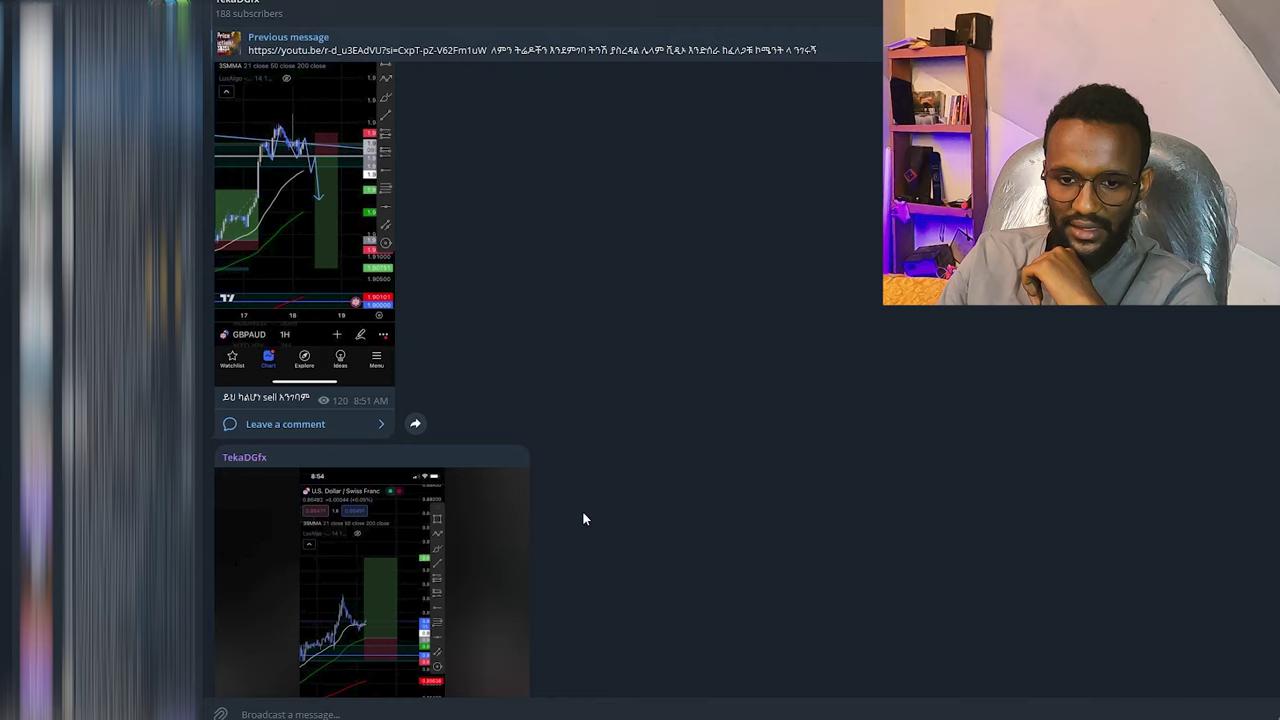
pyautogui.scroll(-2, 583, 513)
pyautogui.scroll(-1, 583, 513)
pyautogui.scroll(-2, 583, 513)
pyautogui.scroll(-2, 583, 513)
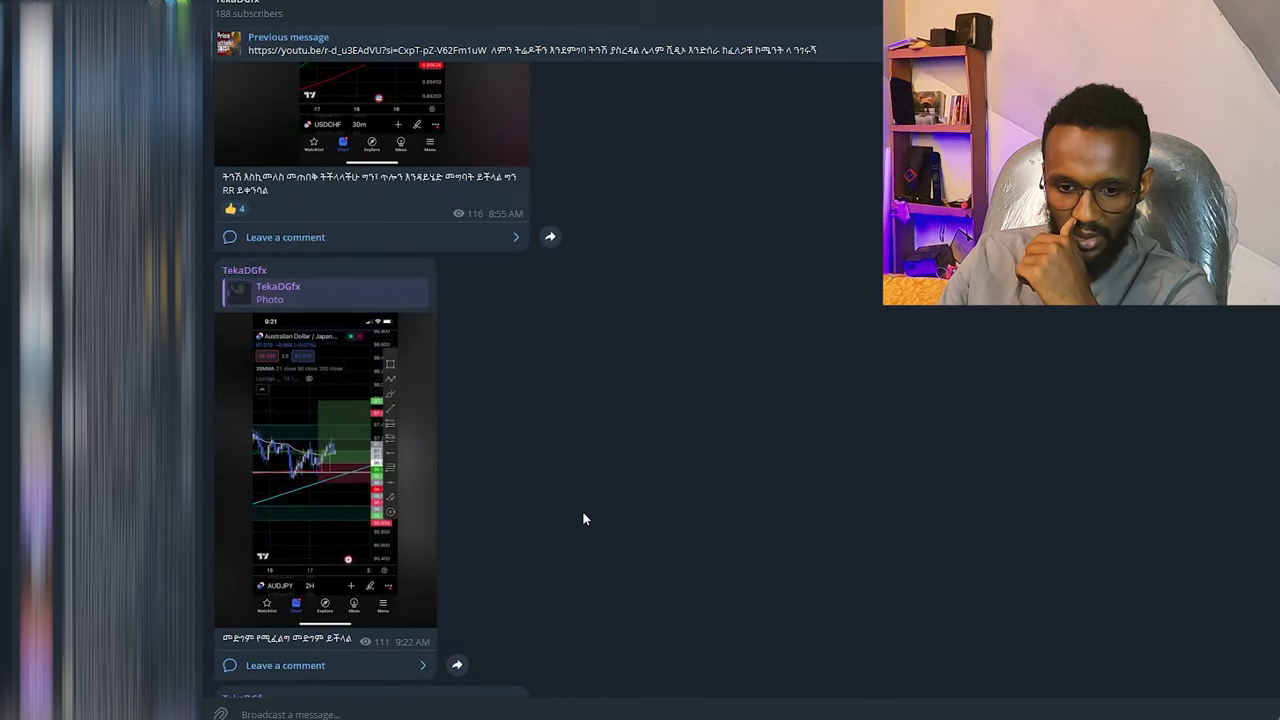
pyautogui.scroll(-2, 583, 513)
pyautogui.scroll(-2, 583, 518)
pyautogui.scroll(-2, 583, 518)
pyautogui.scroll(-2, 583, 518)
pyautogui.scroll(-2, 583, 518)
pyautogui.scroll(-3, 584, 518)
pyautogui.click(335, 455)
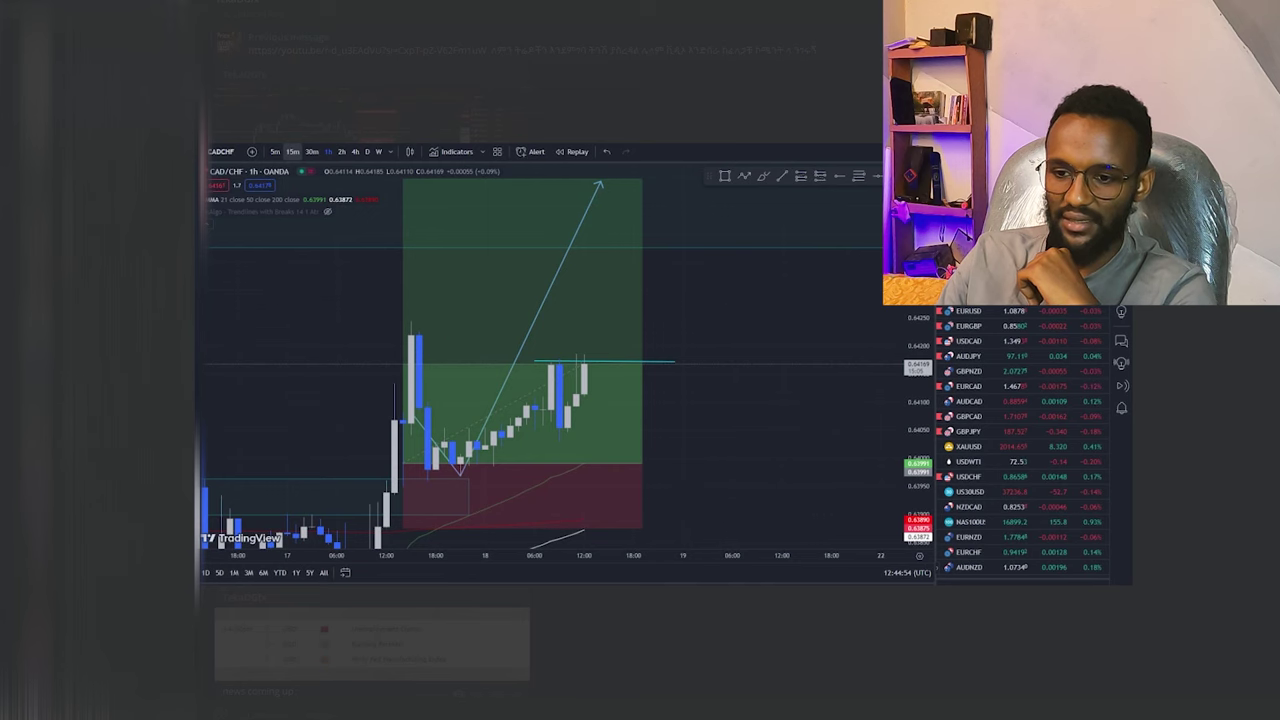
pyautogui.press('Escape')
pyautogui.scroll(-1, 370, 445)
pyautogui.scroll(-2, 370, 445)
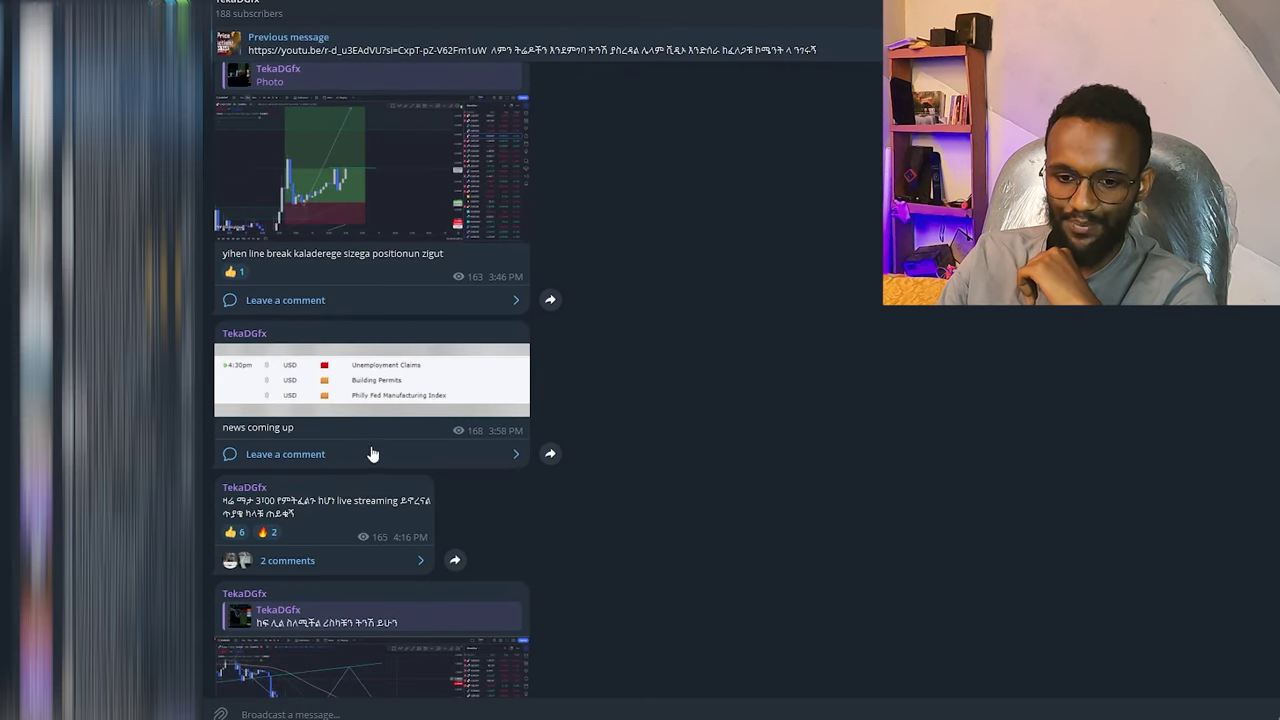
pyautogui.scroll(-2, 370, 455)
pyautogui.scroll(-1, 370, 450)
pyautogui.scroll(-2, 372, 443)
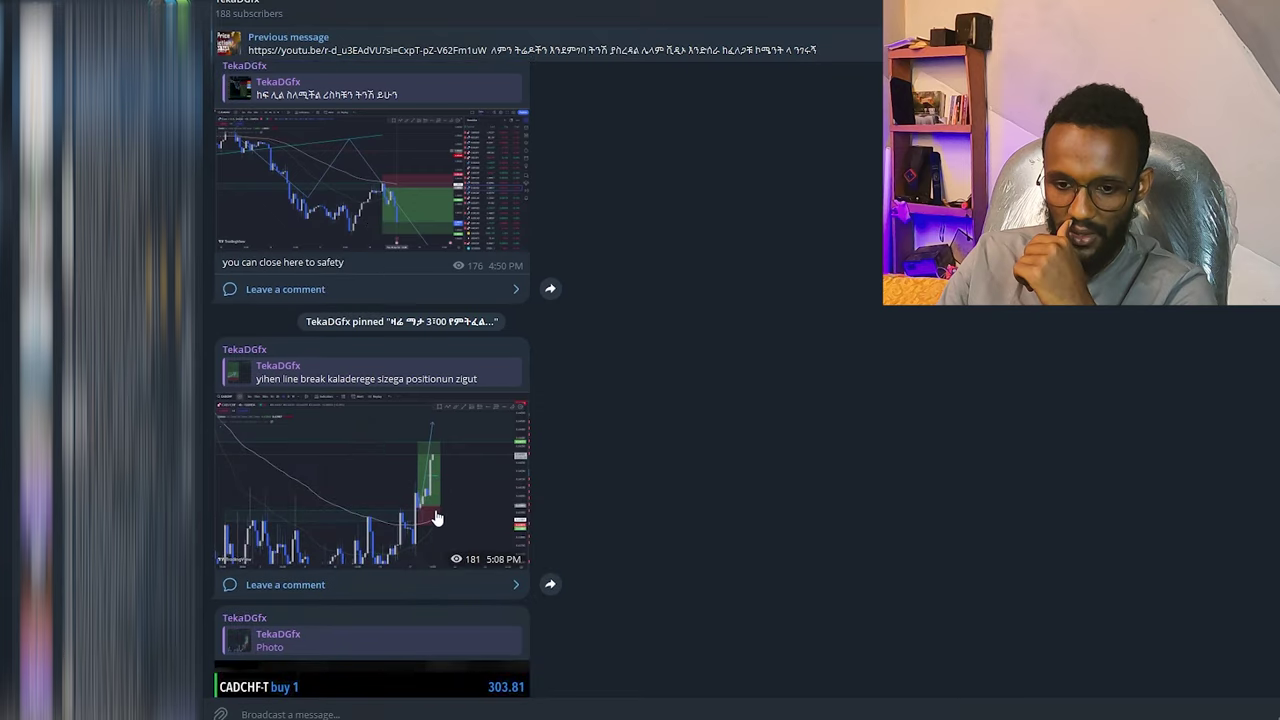
pyautogui.click(436, 518)
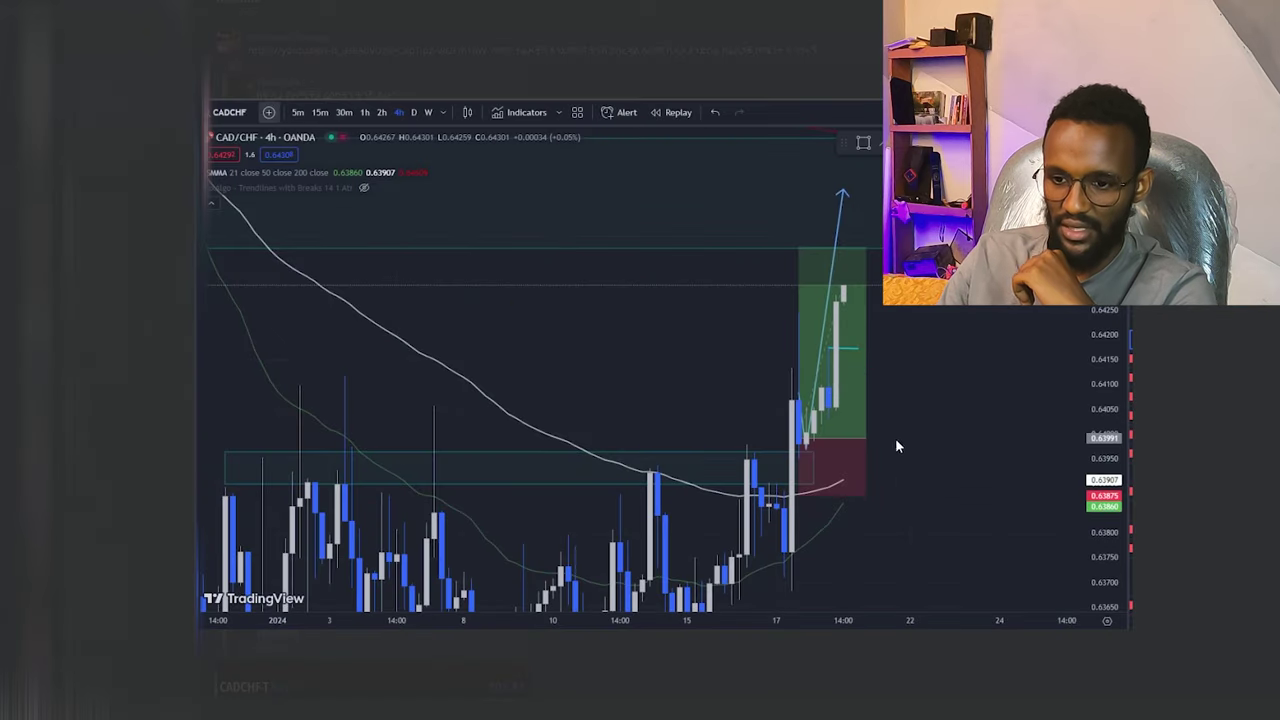
pyautogui.press('Escape')
pyautogui.scroll(-2, 888, 342)
pyautogui.scroll(-4, 886, 346)
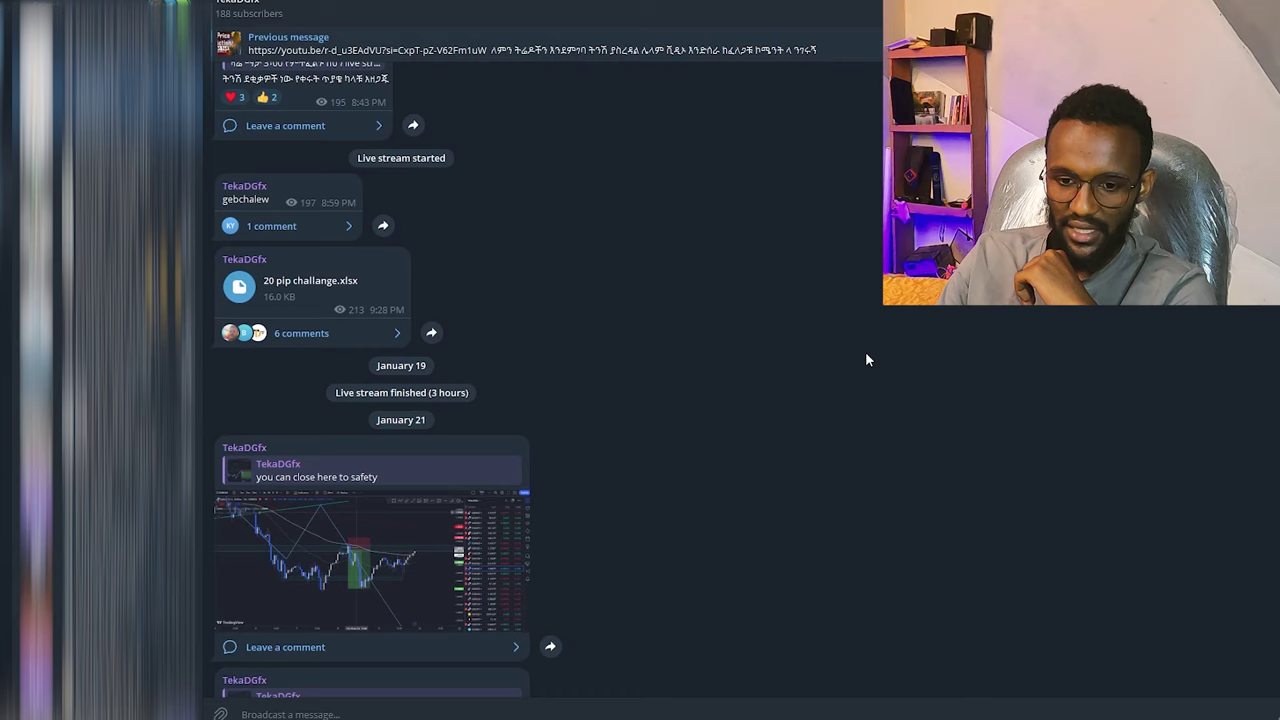
pyautogui.scroll(-2, 870, 350)
pyautogui.scroll(-2, 866, 357)
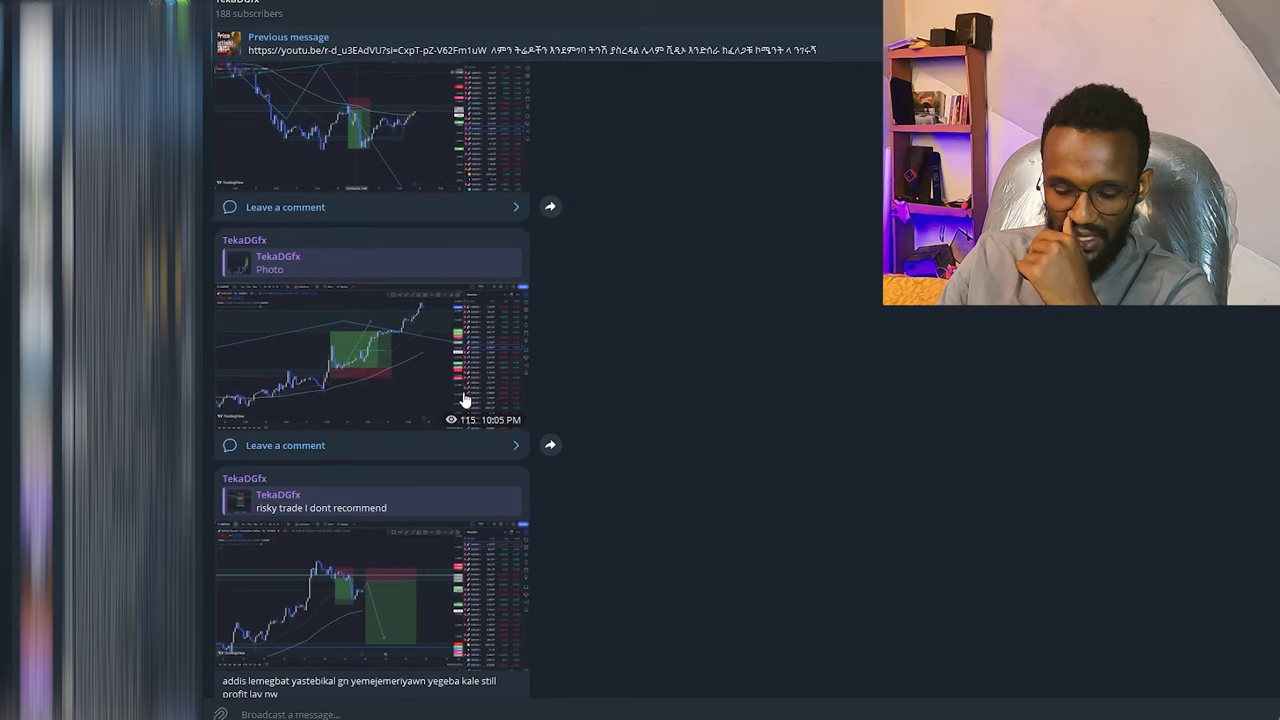
pyautogui.click(464, 400)
pyautogui.click(813, 607)
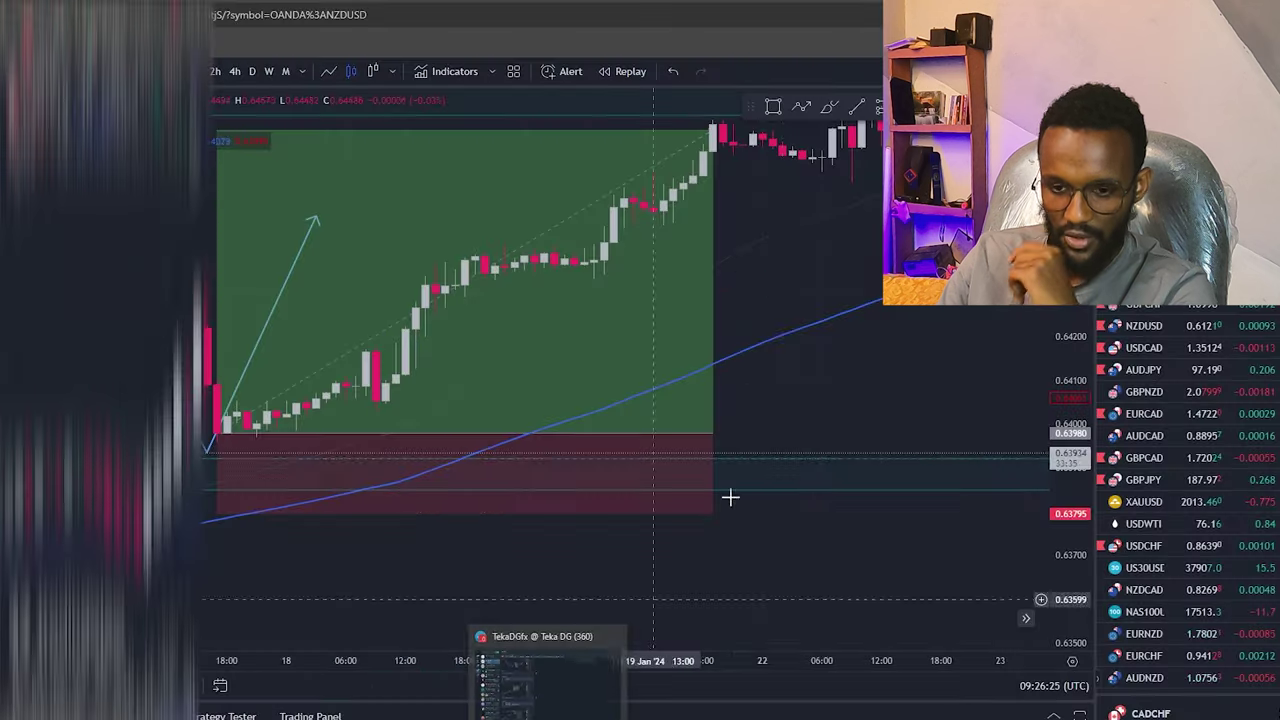
pyautogui.scroll(-2, 809, 337)
pyautogui.scroll(-2, 1033, 340)
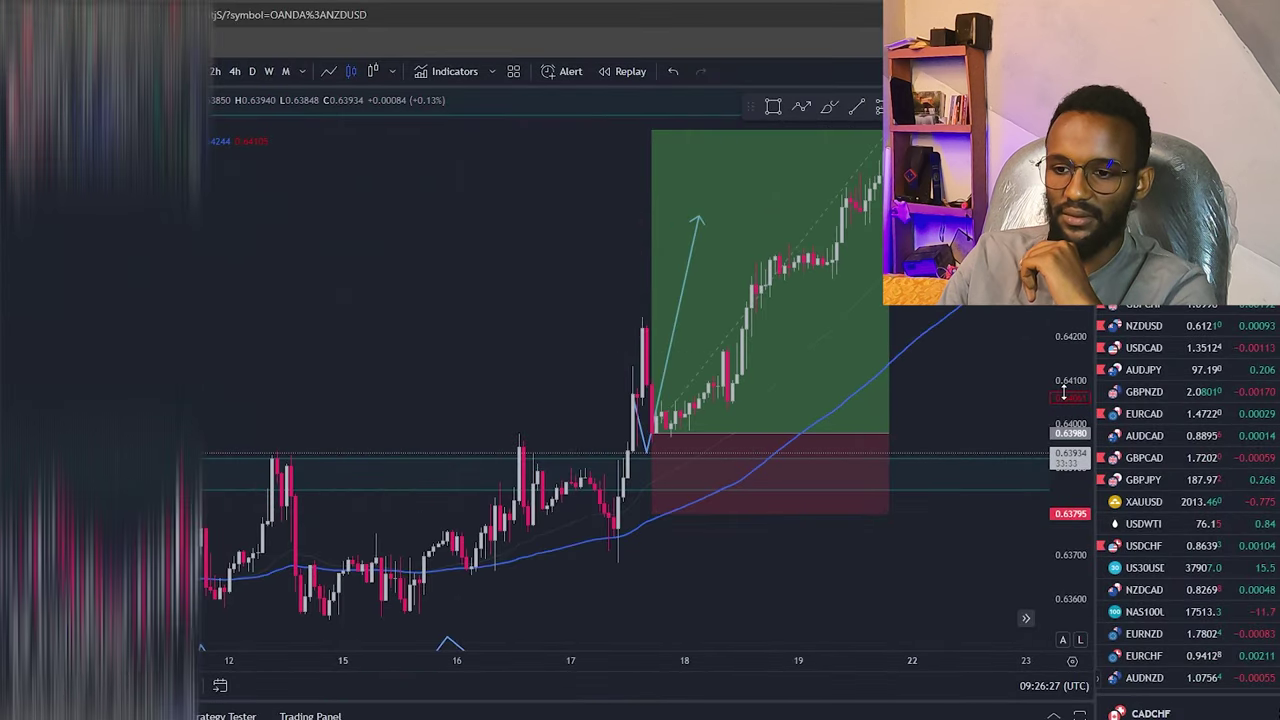
pyautogui.scroll(-2, 660, 375)
pyautogui.scroll(-2, 480, 269)
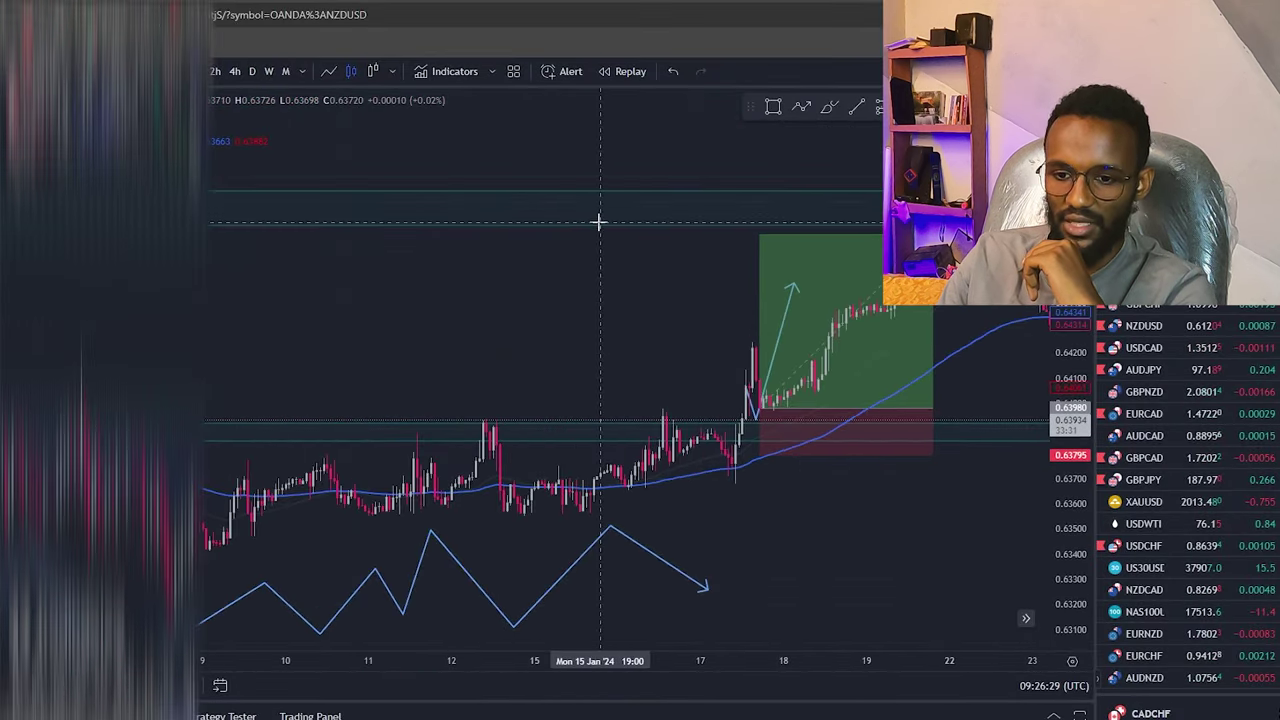
pyautogui.hscroll(5, 690, 280)
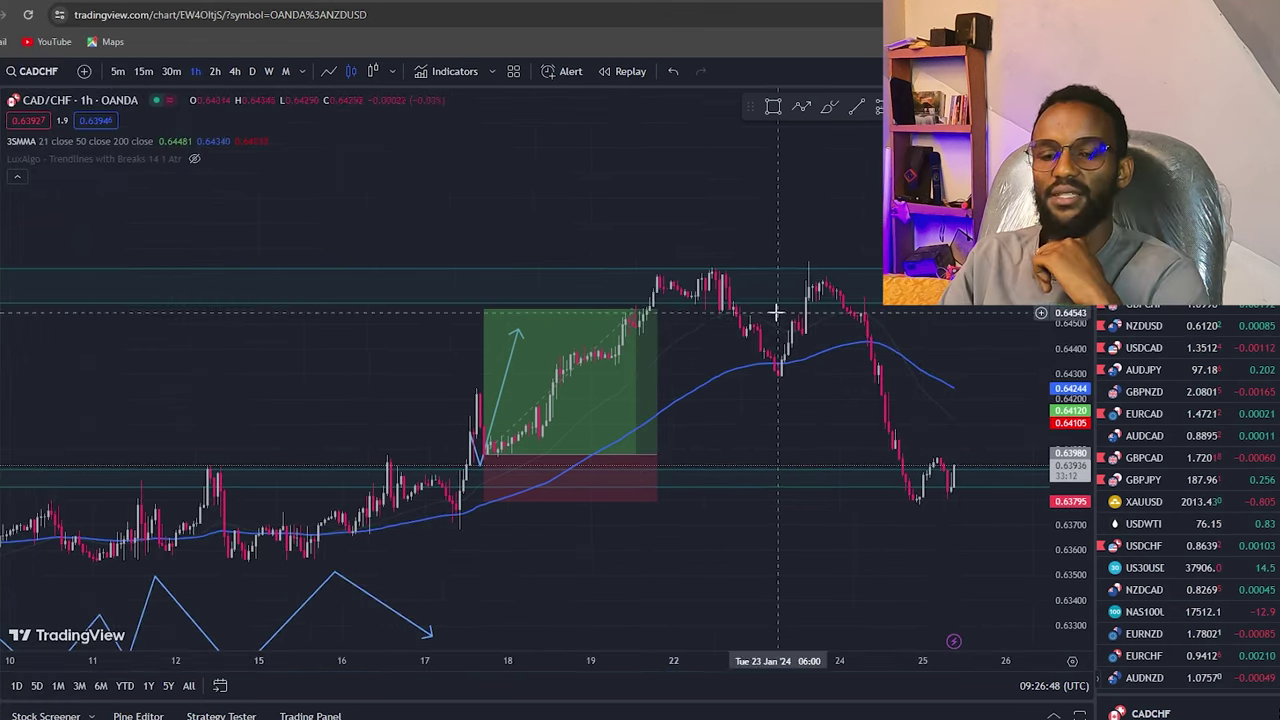
pyautogui.scroll(1, 770, 418)
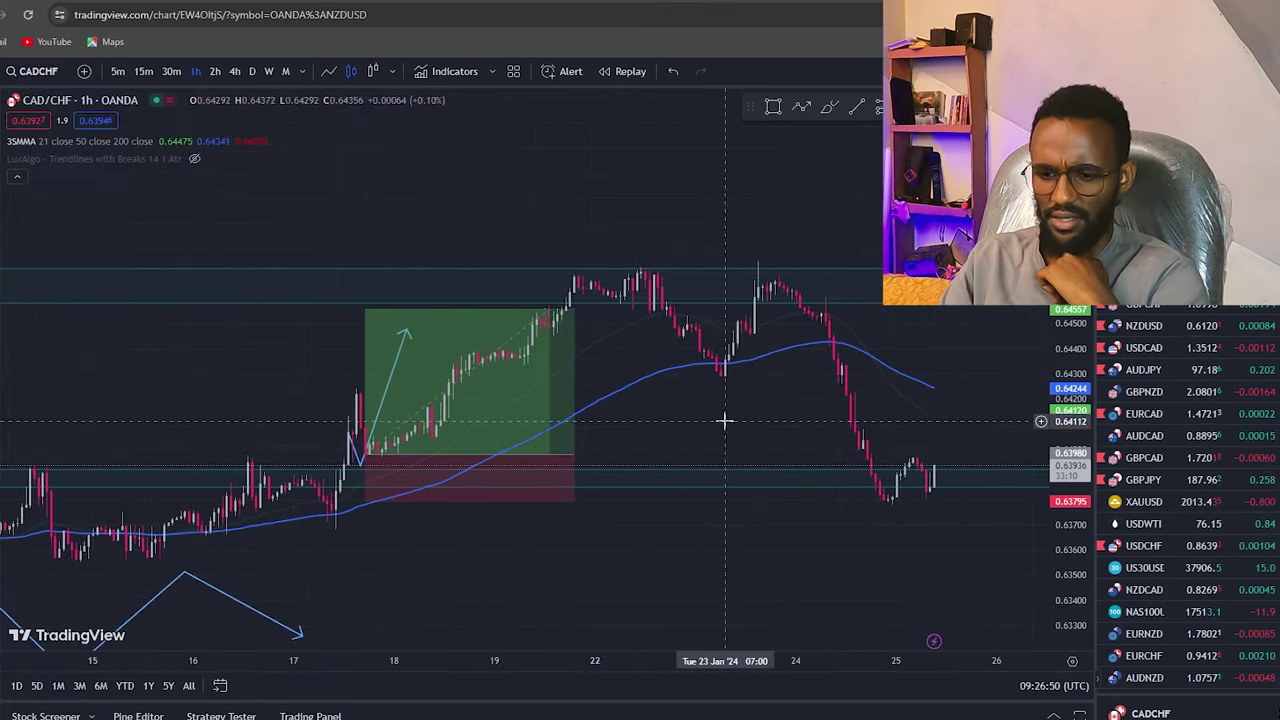
pyautogui.scroll(2, 606, 303)
pyautogui.scroll(3, 654, 449)
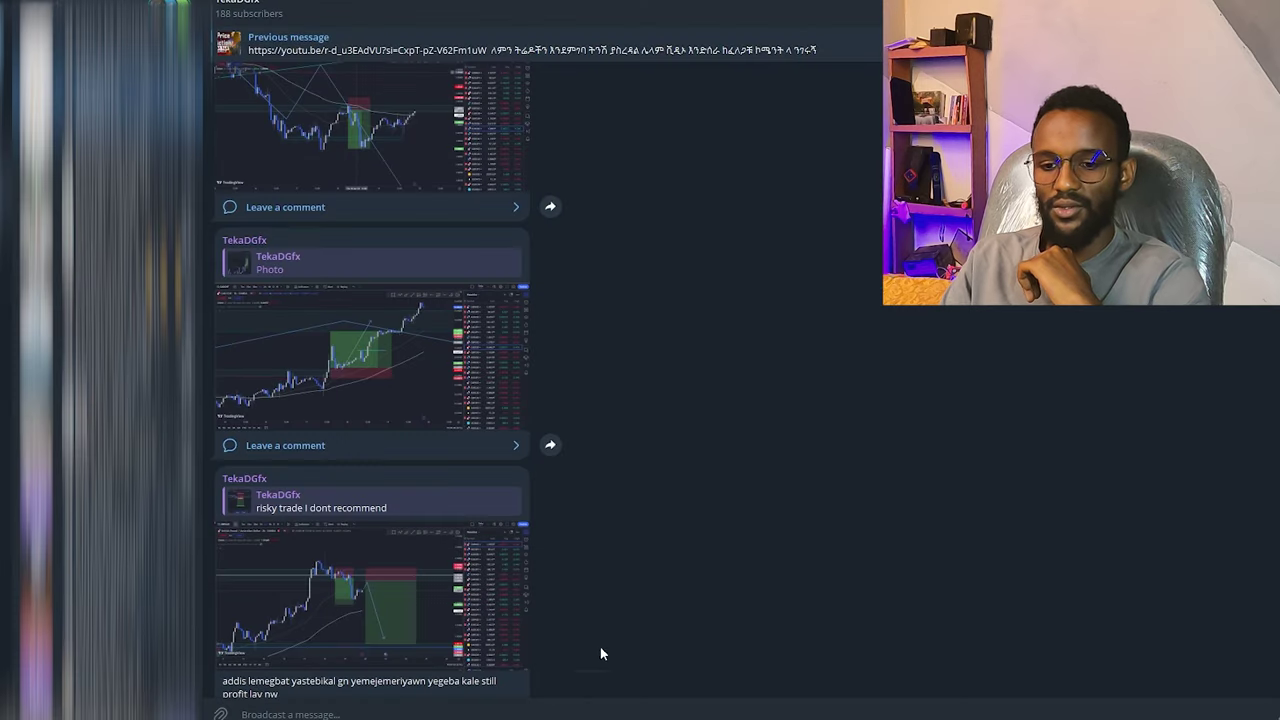
# - Glance at one chart photo, then view the CAD/CHF 4-hour short-setup chart enlarged
pyautogui.click(422, 353)
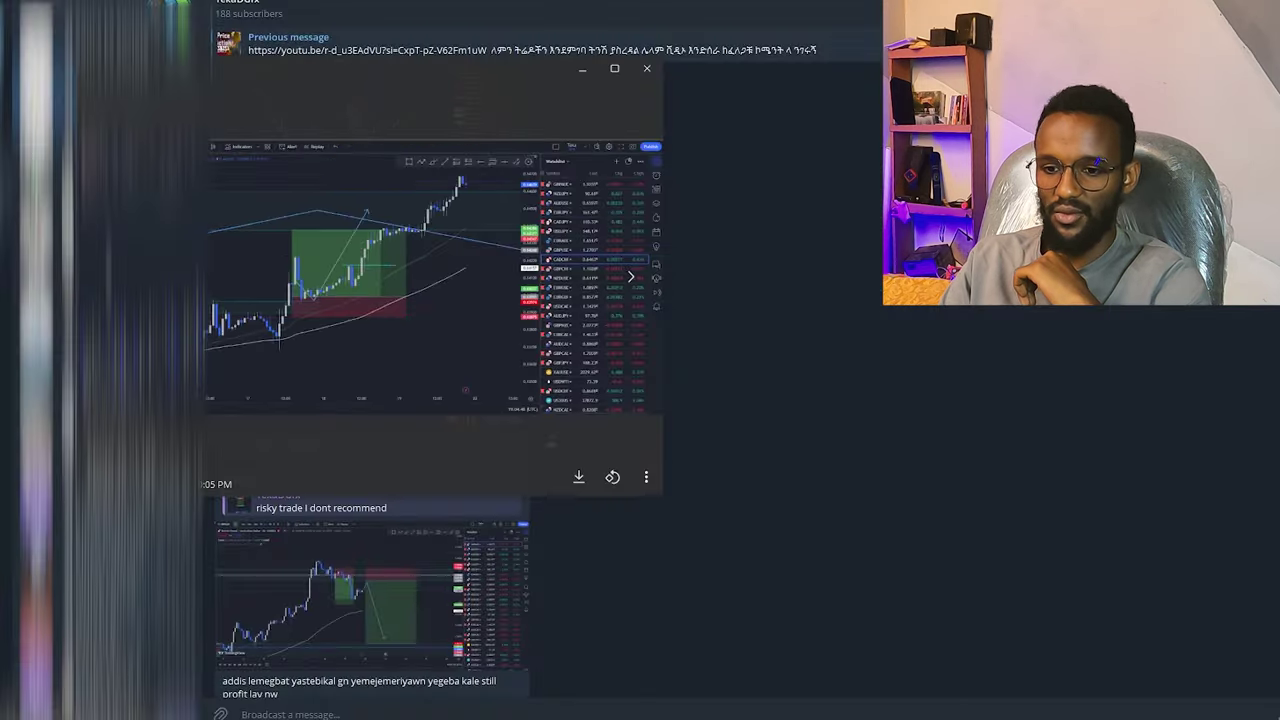
pyautogui.click(646, 68)
pyautogui.scroll(-2, 639, 672)
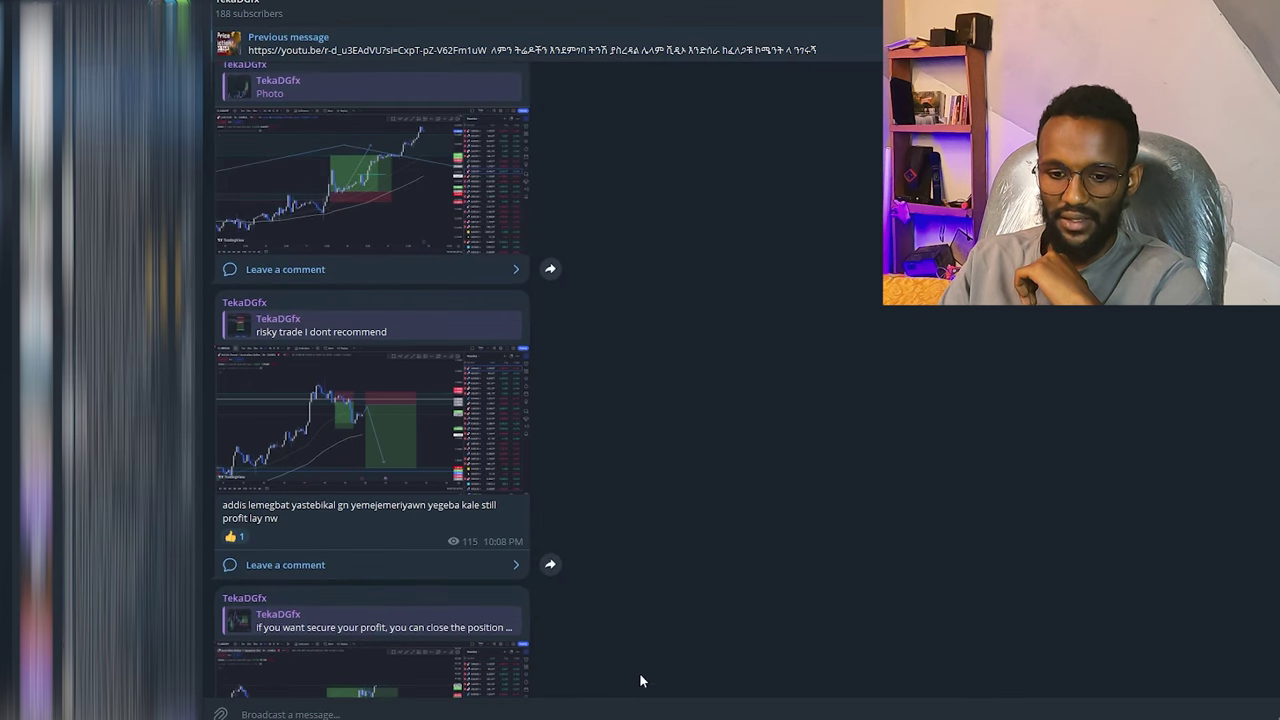
pyautogui.click(349, 405)
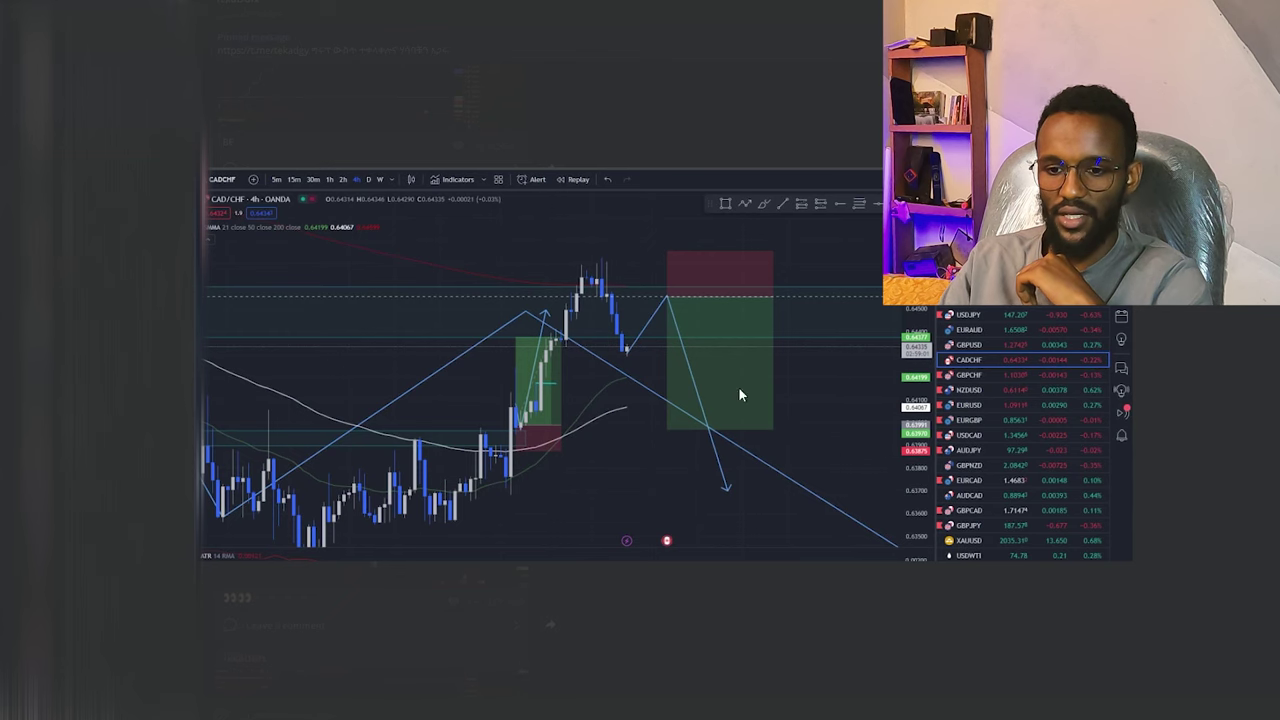
pyautogui.press('Escape')
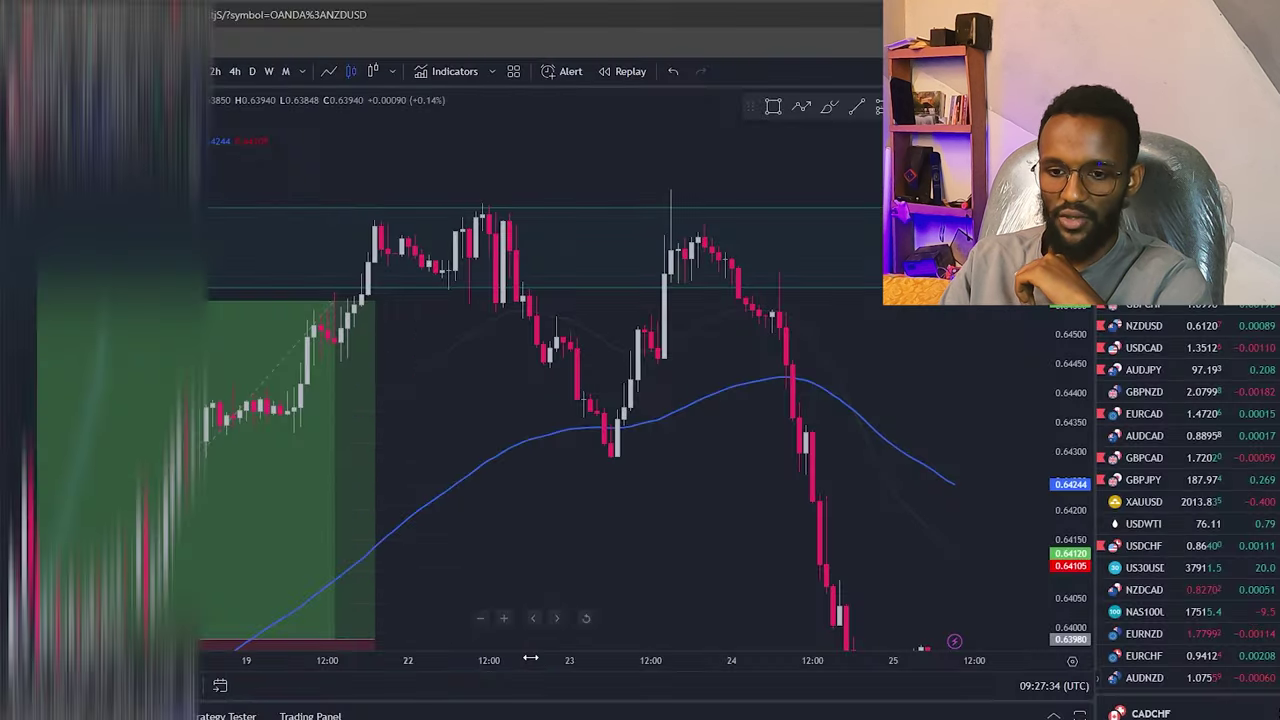
# - Switch CAD/CHF to 4-hour candles and zoom in on the recent highs and drop
pyautogui.click(235, 72)
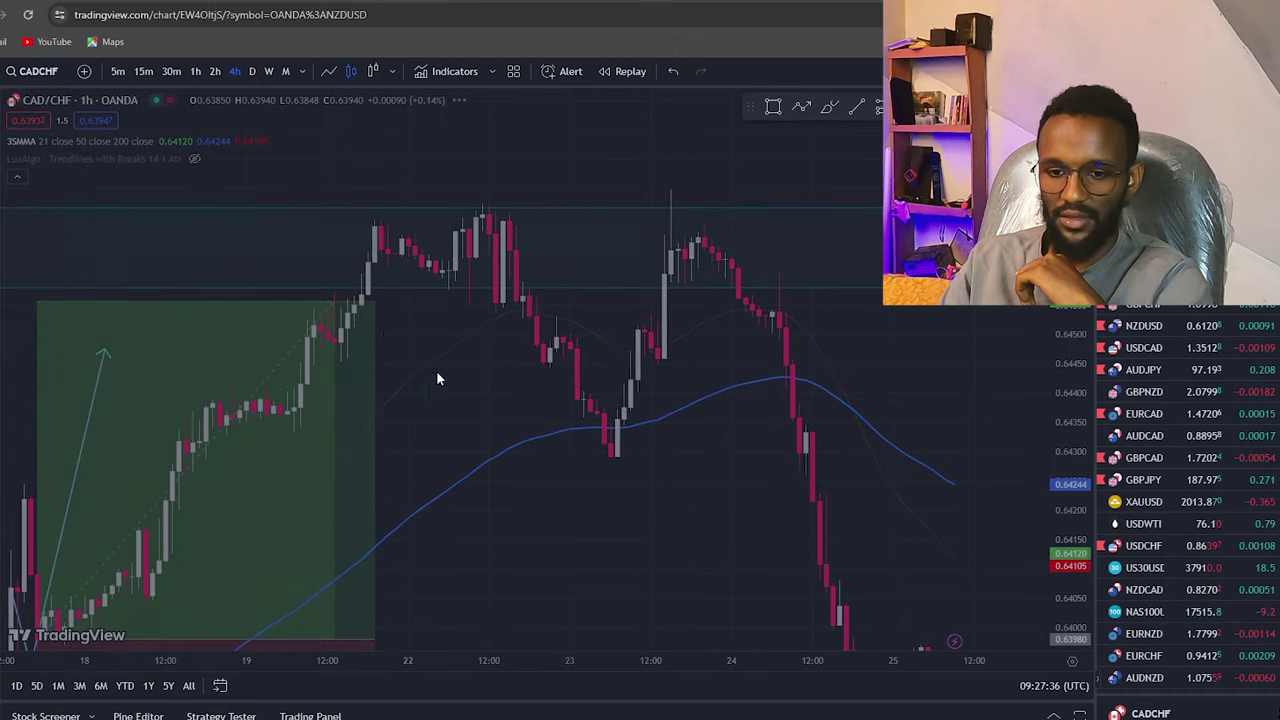
pyautogui.moveTo(614, 428); pyautogui.dragTo(346, 428)
pyautogui.scroll(3, 571, 400)
pyautogui.moveTo(571, 400); pyautogui.dragTo(974, 457)
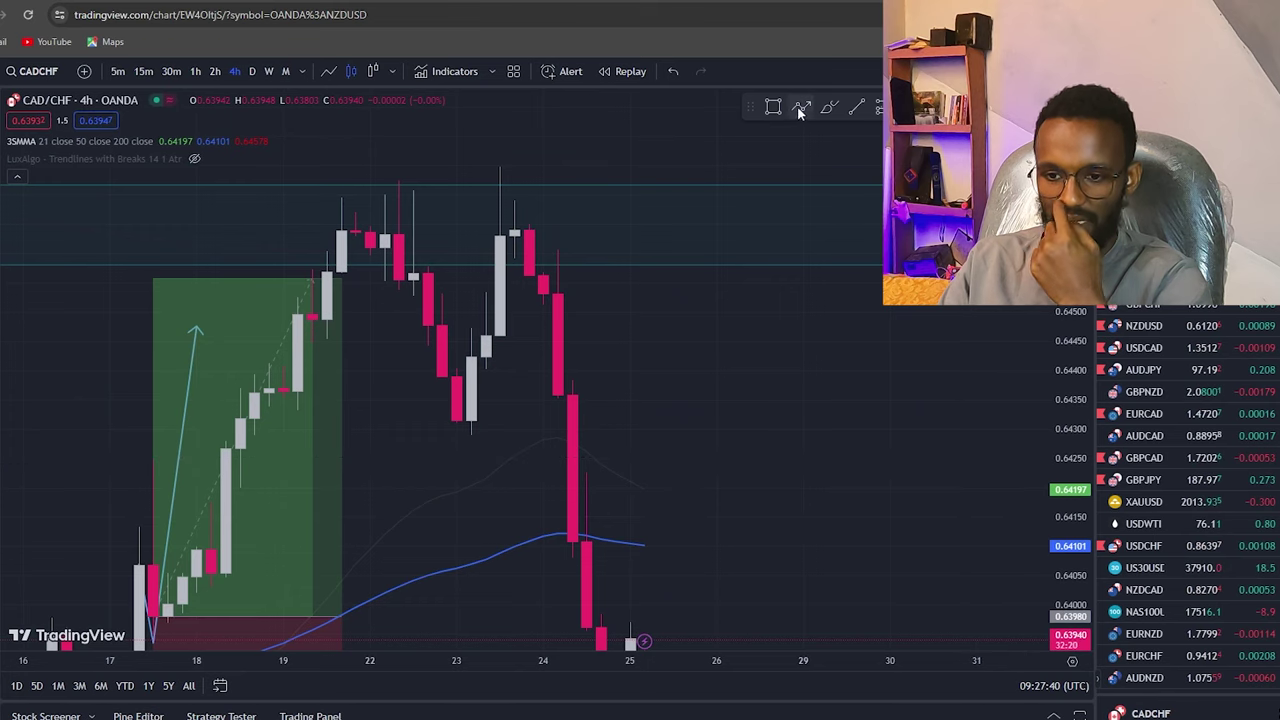
# - Draw a path from the swing low up to the January 23 peak and down to a lower point
pyautogui.click(456, 375)
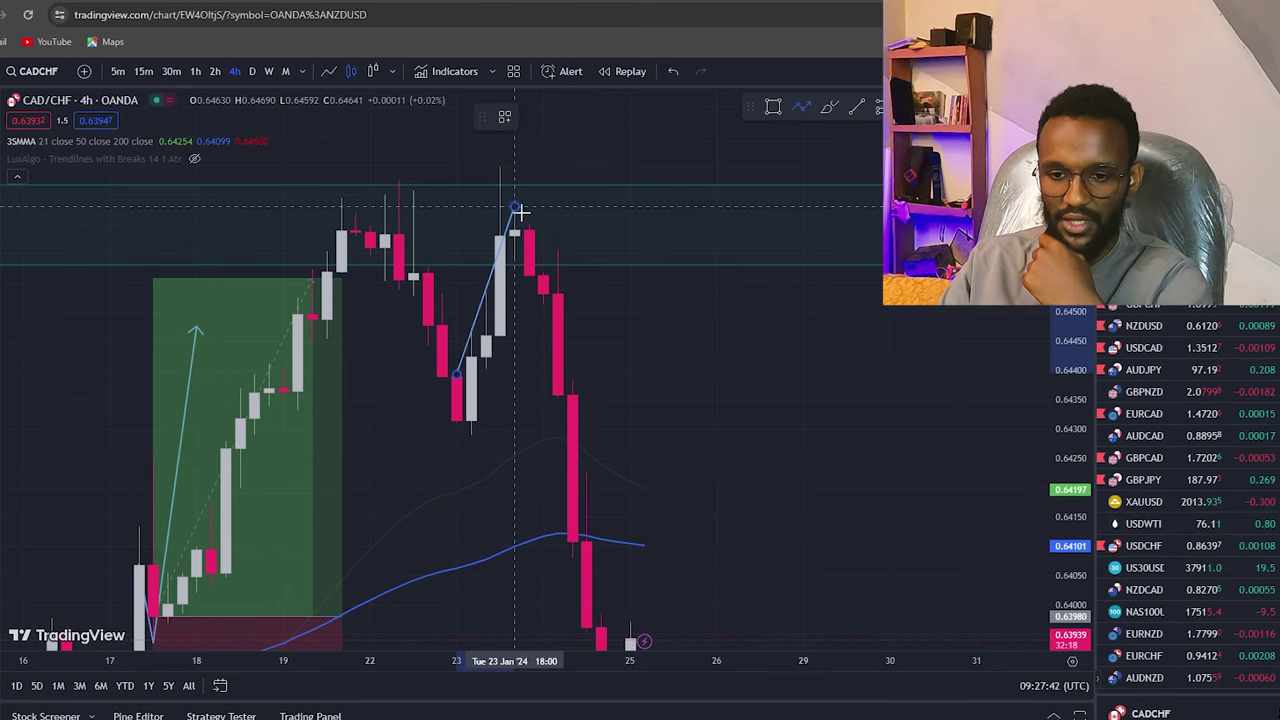
pyautogui.click(516, 207)
pyautogui.click(571, 486)
pyautogui.moveTo(723, 437); pyautogui.dragTo(931, 433)
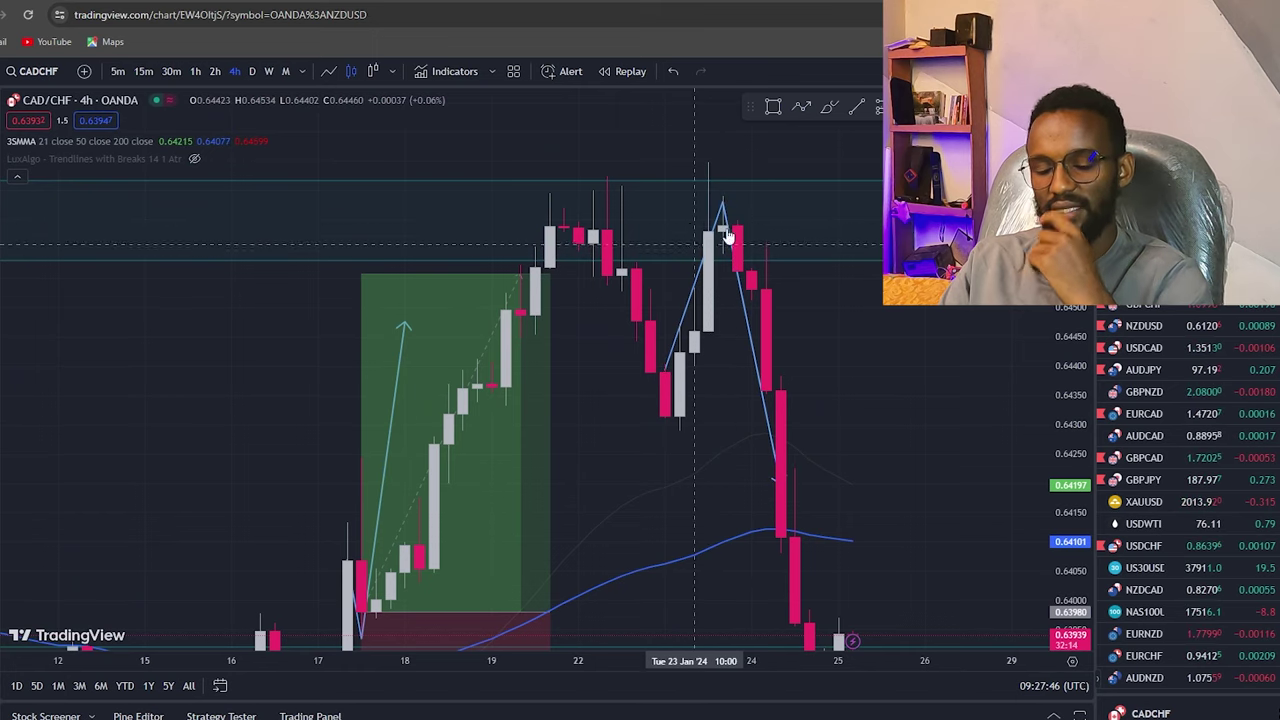
pyautogui.moveTo(960, 448); pyautogui.dragTo(763, 545)
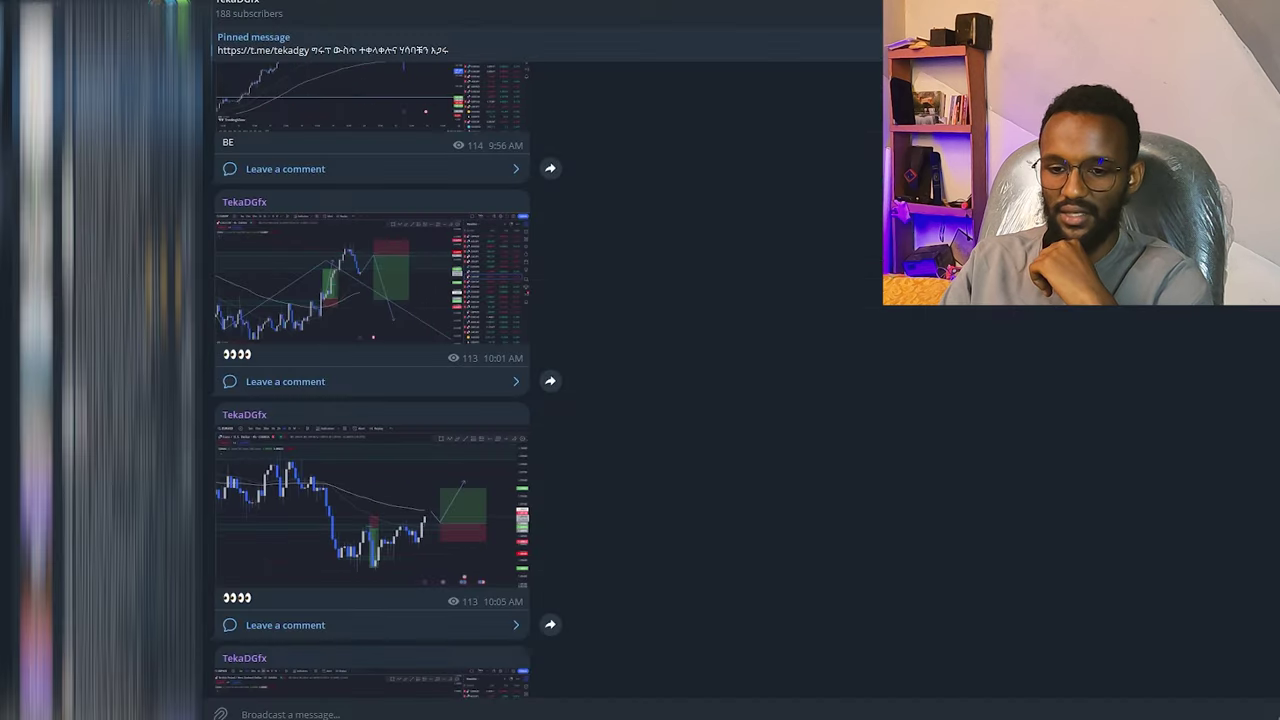
# - Flip through the channel's first few chart photos enlarged
pyautogui.click(410, 284)
pyautogui.click(757, 409)
pyautogui.scroll(-1, 550, 392)
pyautogui.scroll(-3, 550, 392)
pyautogui.click(476, 260)
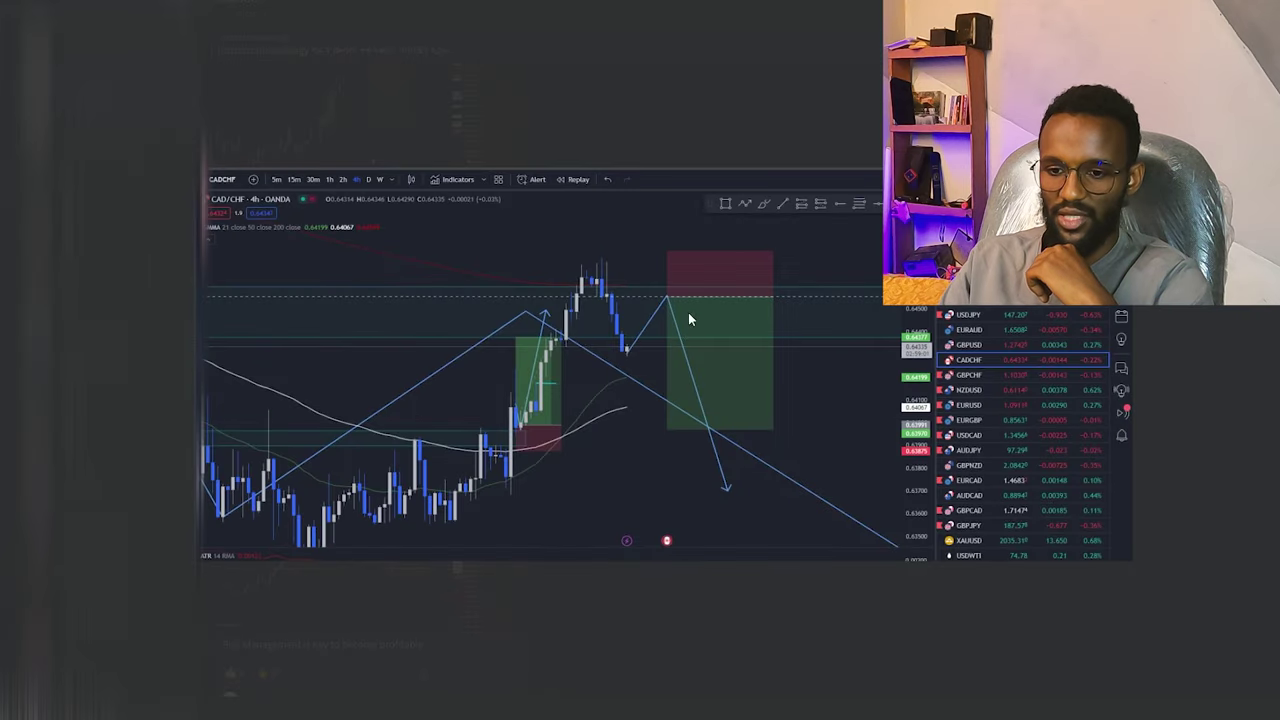
pyautogui.press('Escape')
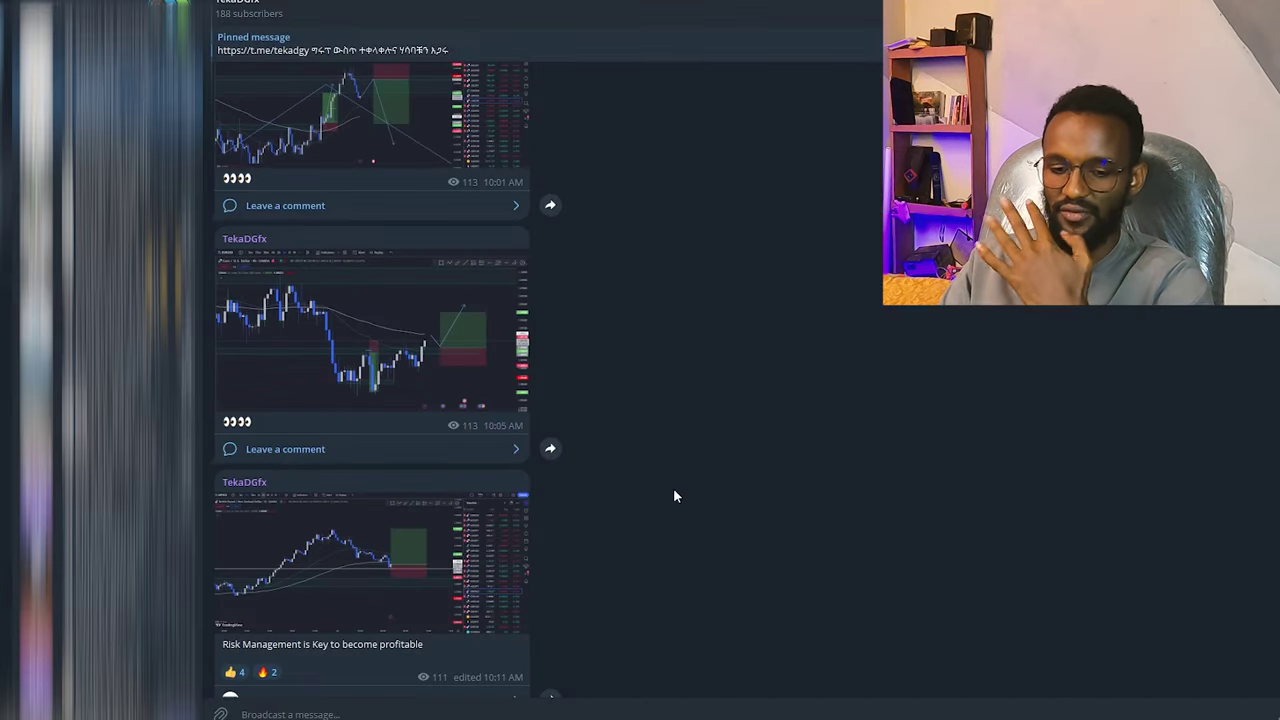
# - View a further chart post, then return to TradingView and switch CAD/CHF to 30-minute candles
pyautogui.scroll(-2, 673, 492)
pyautogui.scroll(-2, 673, 490)
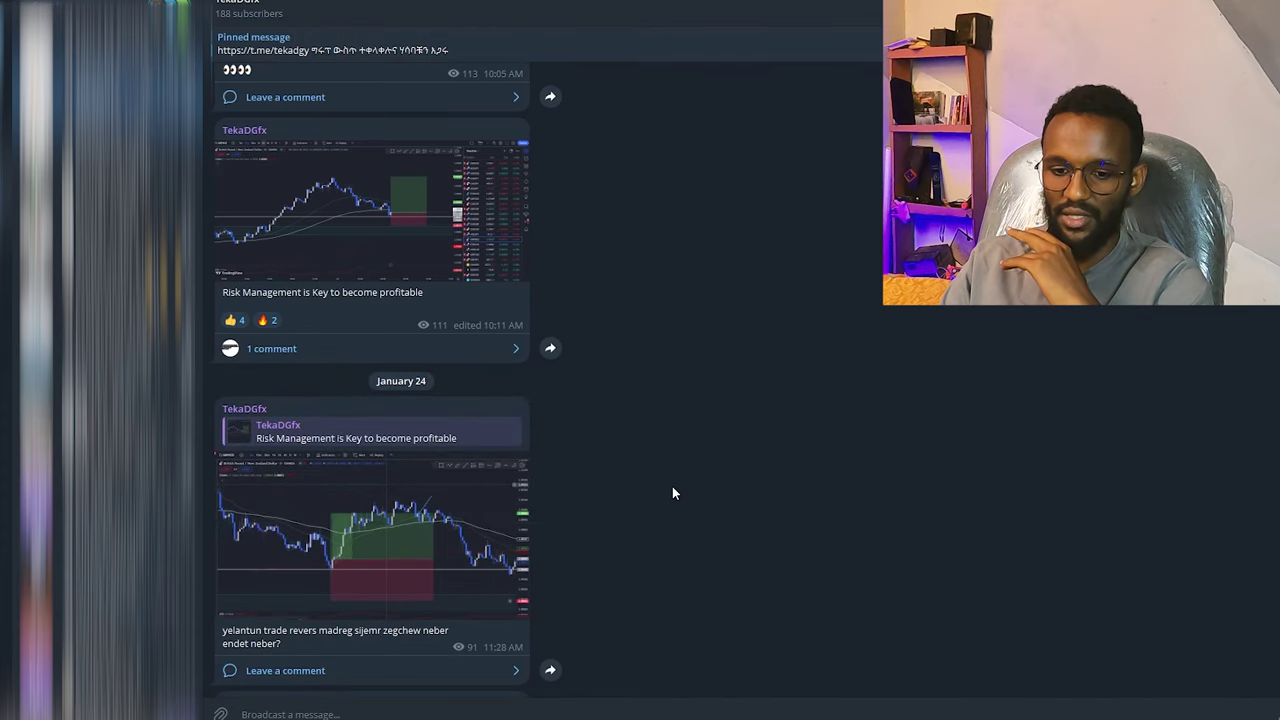
pyautogui.scroll(-2, 673, 490)
pyautogui.scroll(-3, 673, 490)
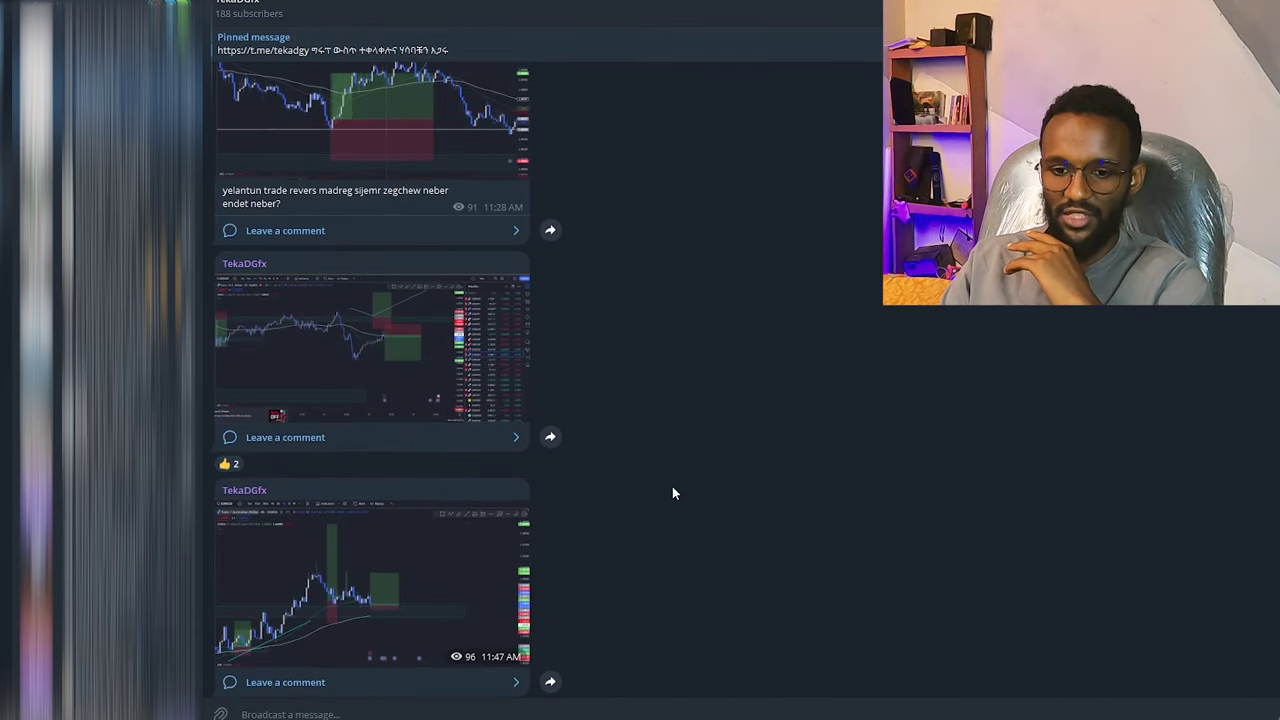
pyautogui.scroll(-2, 672, 492)
pyautogui.scroll(-2, 672, 492)
pyautogui.click(409, 327)
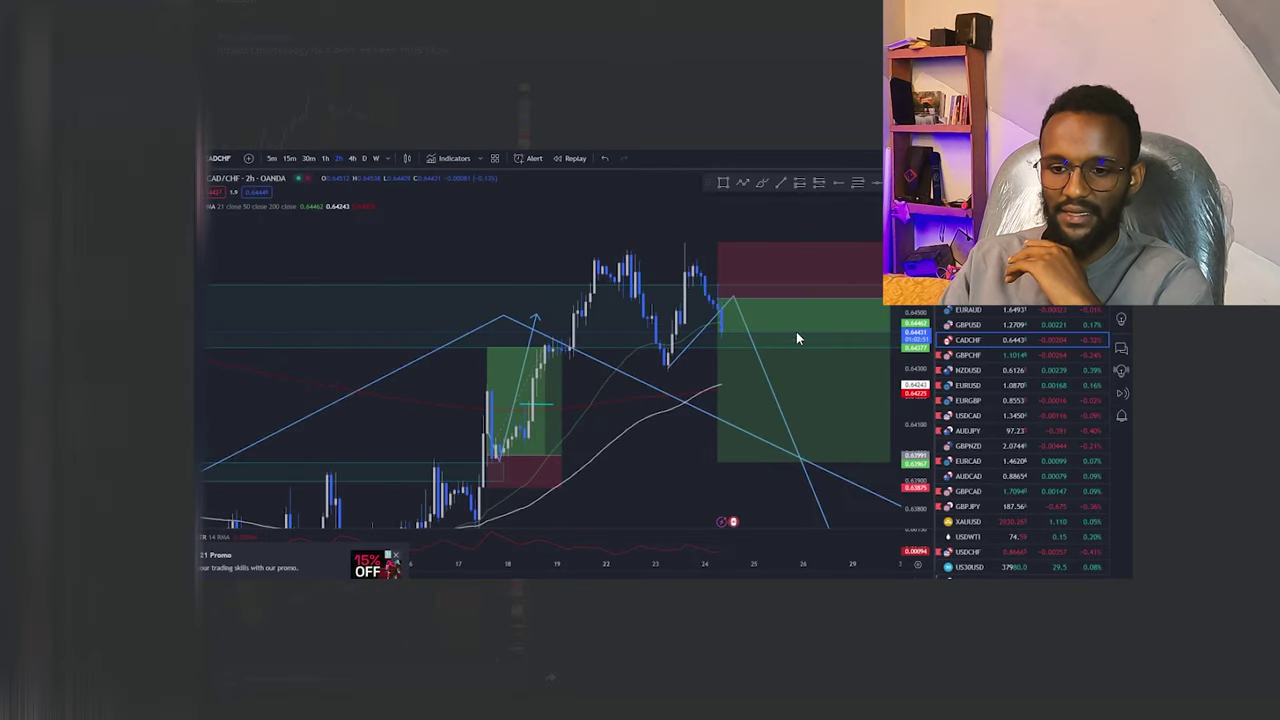
pyautogui.press('Escape')
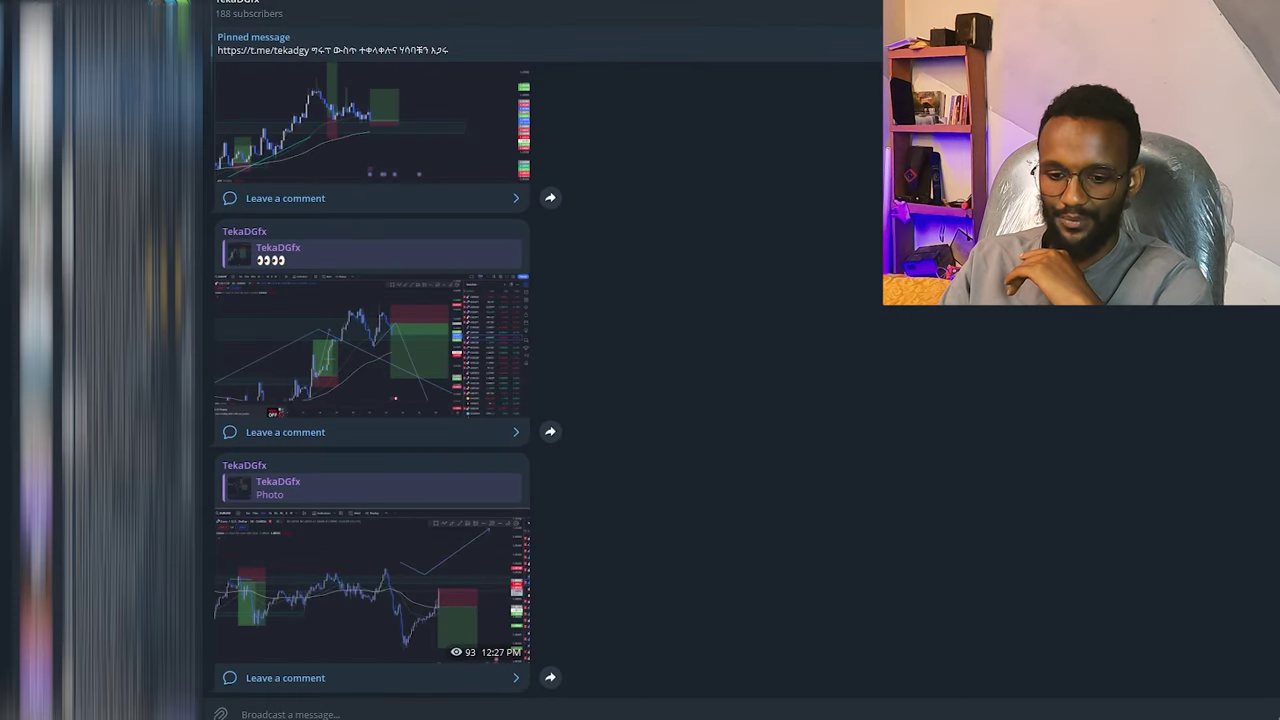
pyautogui.click(512, 665)
pyautogui.click(172, 71)
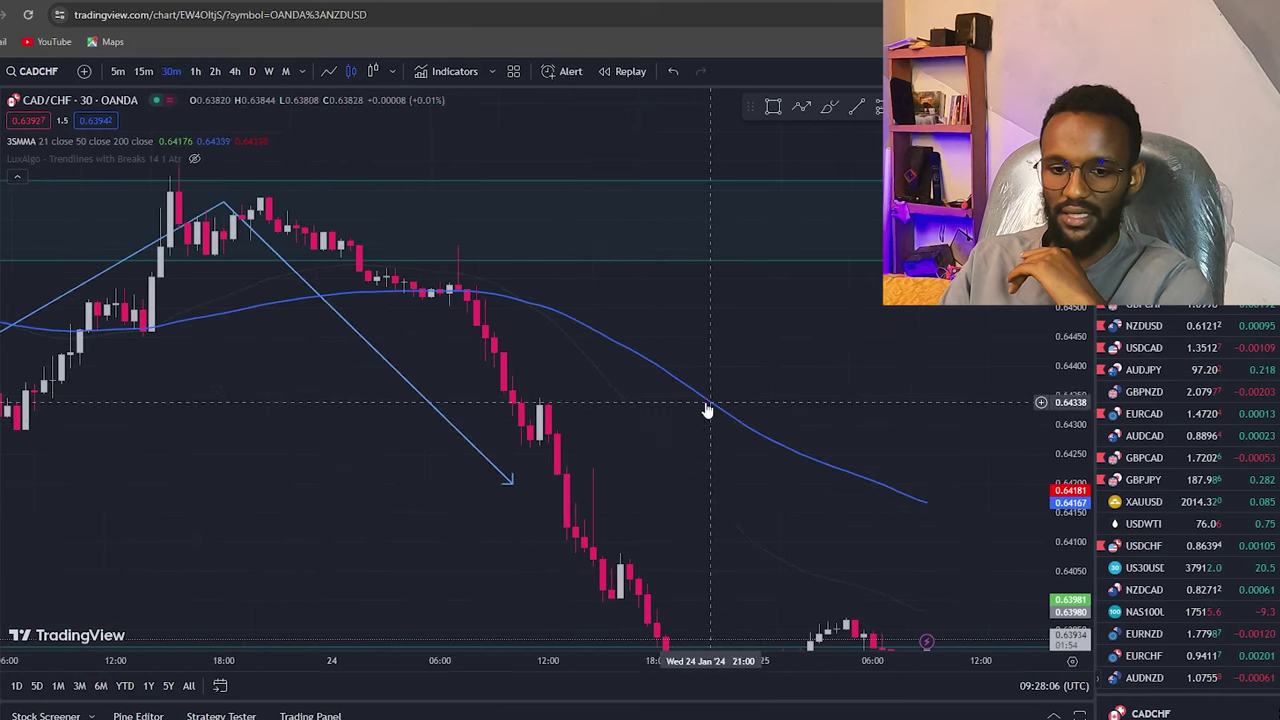
# - Place a short position at the January 24 breakdown and raise its stop slightly
pyautogui.scroll(-3, 671, 420)
pyautogui.hscroll(-5, 606, 480)
pyautogui.hscroll(-5, 674, 474)
pyautogui.moveTo(813, 470)
pyautogui.mouseDown()
pyautogui.moveTo(614, 366)
pyautogui.moveTo(402, 301)
pyautogui.mouseUp()
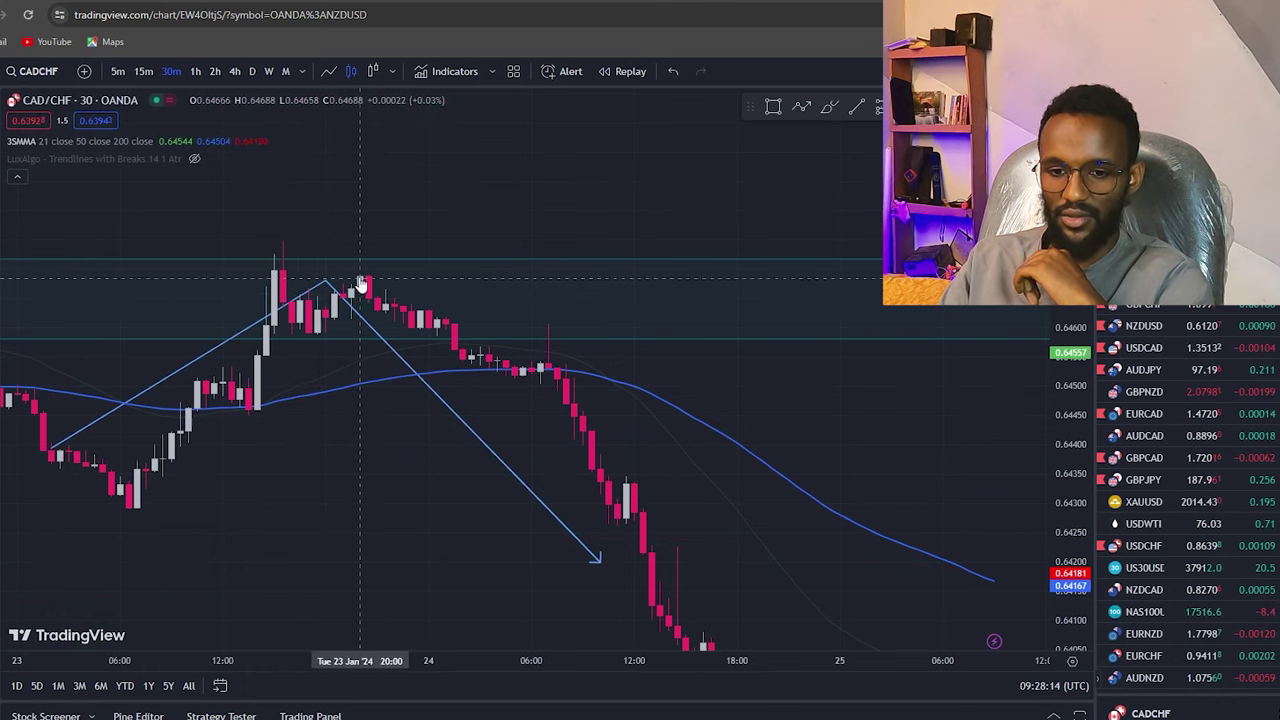
pyautogui.scroll(-3, 507, 368)
pyautogui.scroll(-2, 411, 397)
pyautogui.scroll(-2, 654, 249)
pyautogui.moveTo(803, 237); pyautogui.dragTo(653, 232)
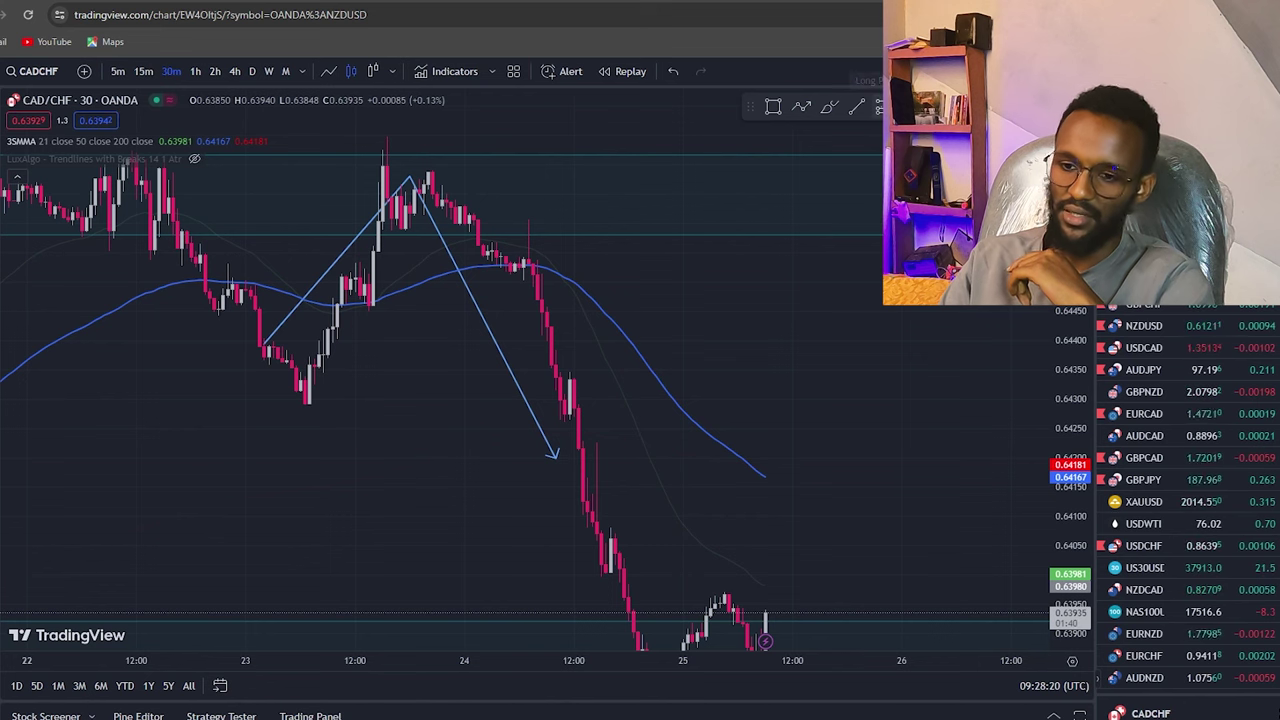
pyautogui.click(515, 264)
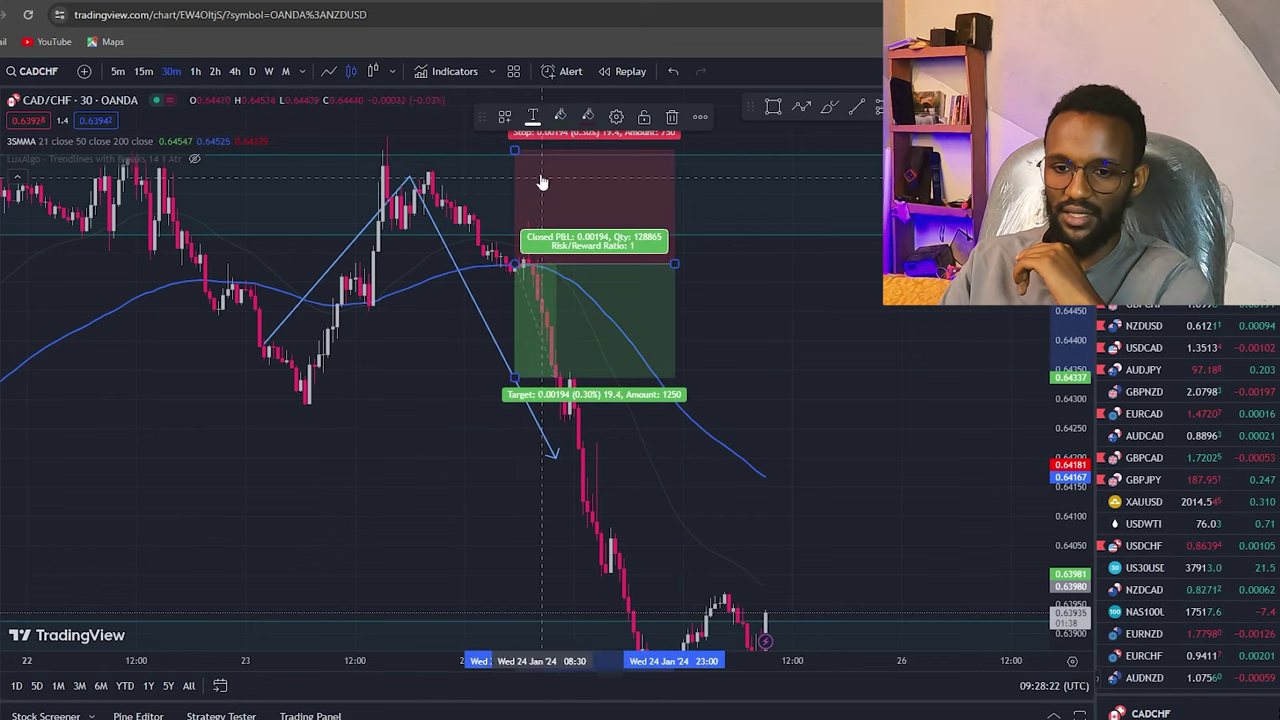
pyautogui.moveTo(516, 148); pyautogui.dragTo(516, 158)
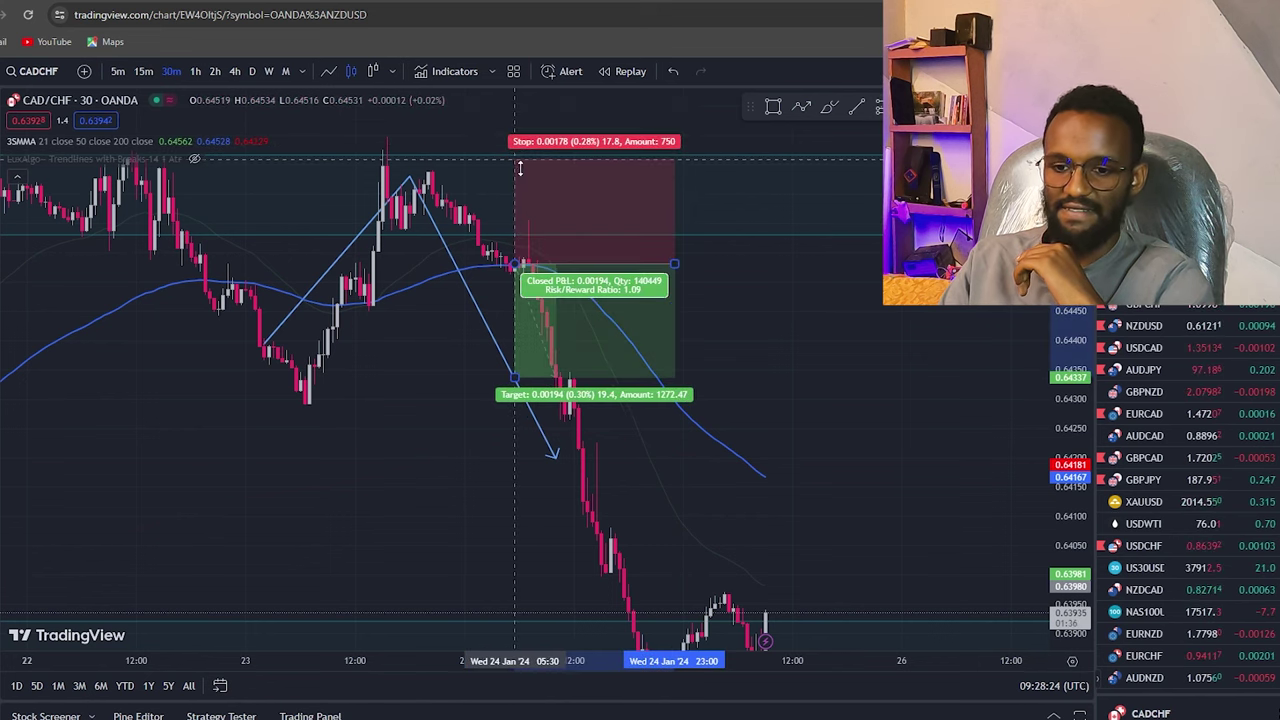
# - Extend the short's target down to the later low: 0.88% target, 0.28% stop, R/R 3.18
pyautogui.moveTo(679, 263); pyautogui.dragTo(764, 270)
pyautogui.moveTo(764, 380); pyautogui.dragTo(780, 245)
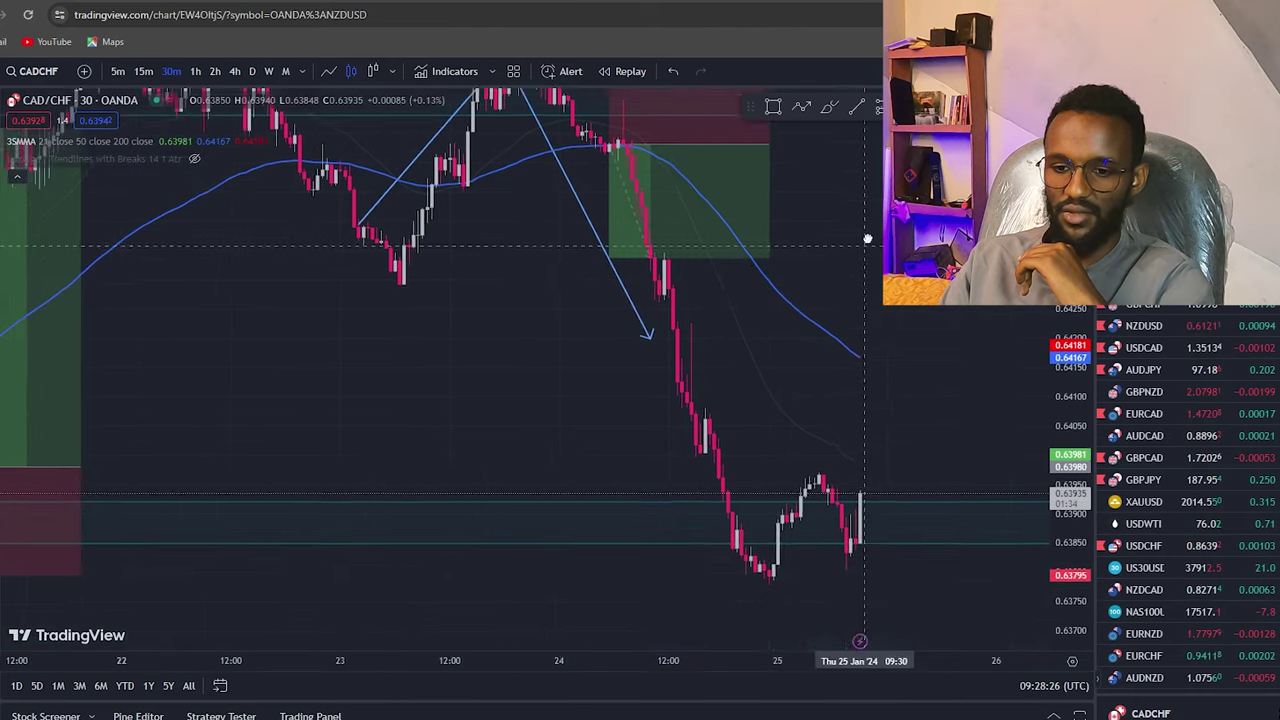
pyautogui.moveTo(617, 240); pyautogui.dragTo(583, 452)
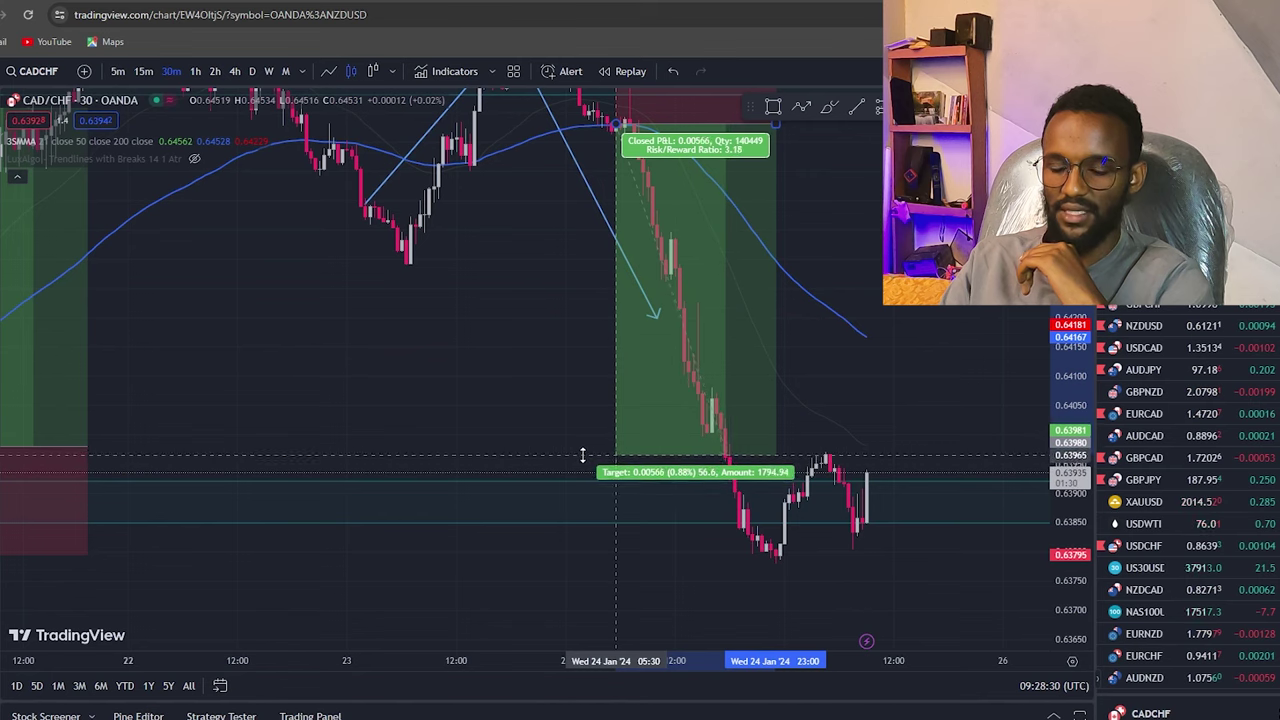
pyautogui.moveTo(583, 452); pyautogui.dragTo(414, 423)
pyautogui.scroll(3, 414, 423)
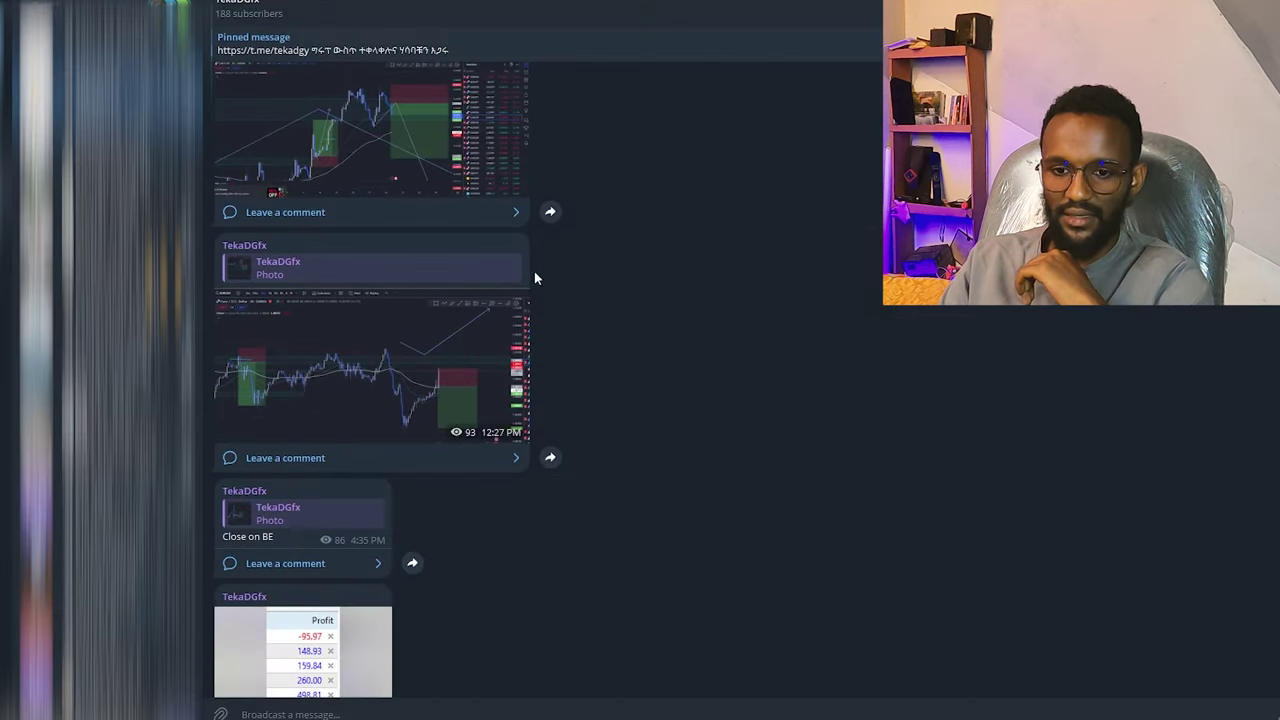
pyautogui.click(444, 149)
pyautogui.click(708, 345)
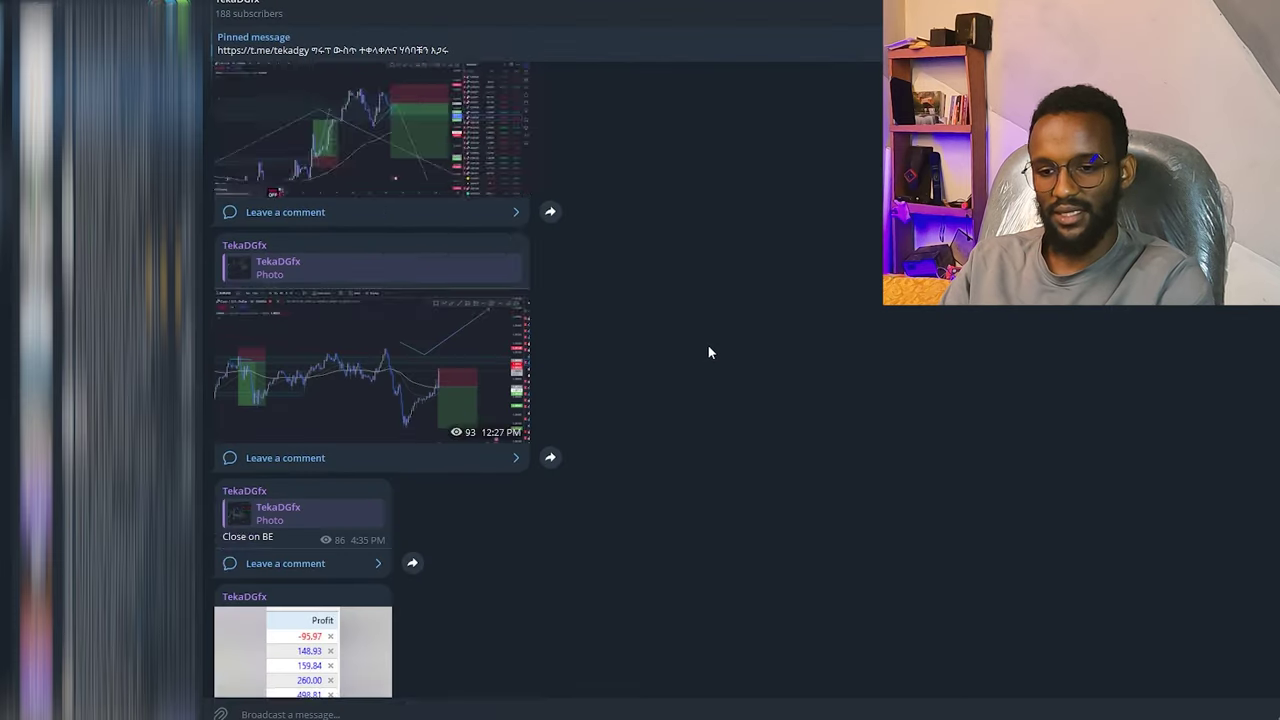
pyautogui.scroll(-3, 709, 357)
pyautogui.scroll(-4, 710, 357)
pyautogui.click(452, 297)
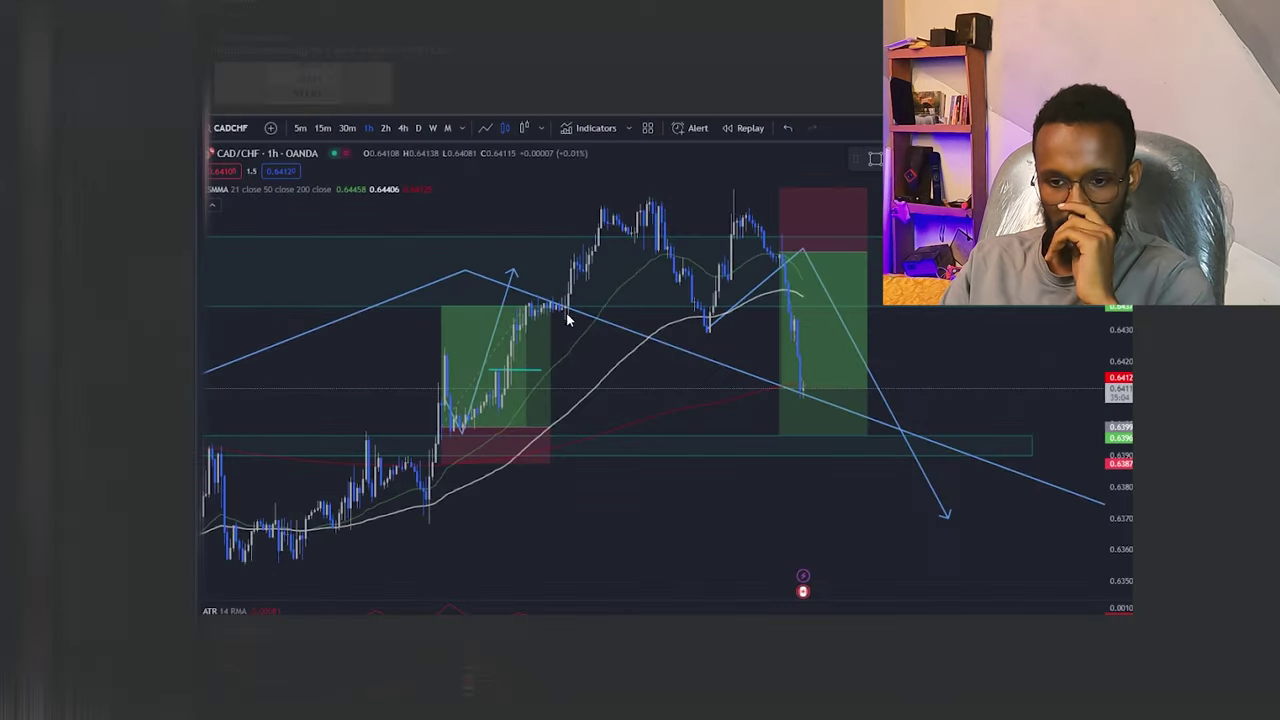
pyautogui.click(820, 343)
pyautogui.scroll(-3, 820, 346)
pyautogui.scroll(-2, 820, 346)
pyautogui.scroll(-2, 820, 346)
pyautogui.scroll(-3, 820, 346)
pyautogui.scroll(-2, 780, 340)
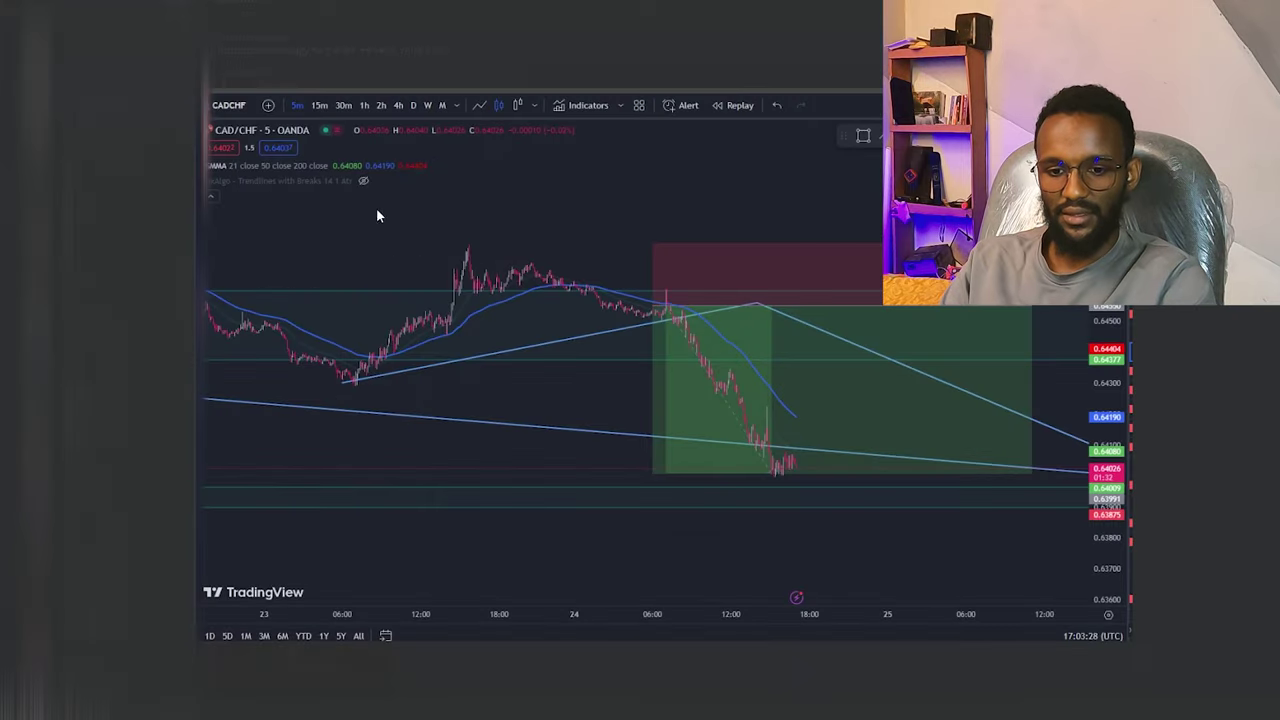
pyautogui.scroll(-2, 766, 466)
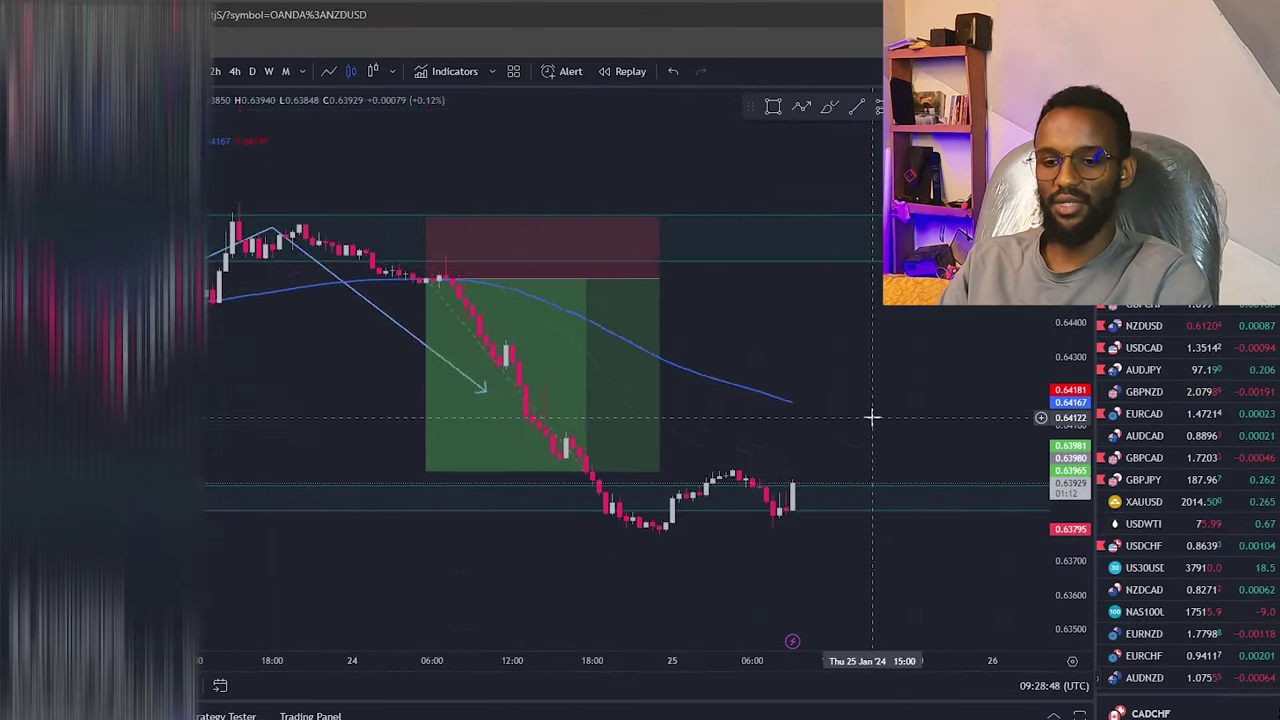
# - Change the CAD/CHF chart interval to 4-hour candles
pyautogui.scroll(-3, 871, 420)
pyautogui.scroll(-3, 871, 420)
pyautogui.moveTo(839, 537); pyautogui.dragTo(606, 491)
pyautogui.scroll(2, 600, 515)
pyautogui.scroll(1, 650, 540)
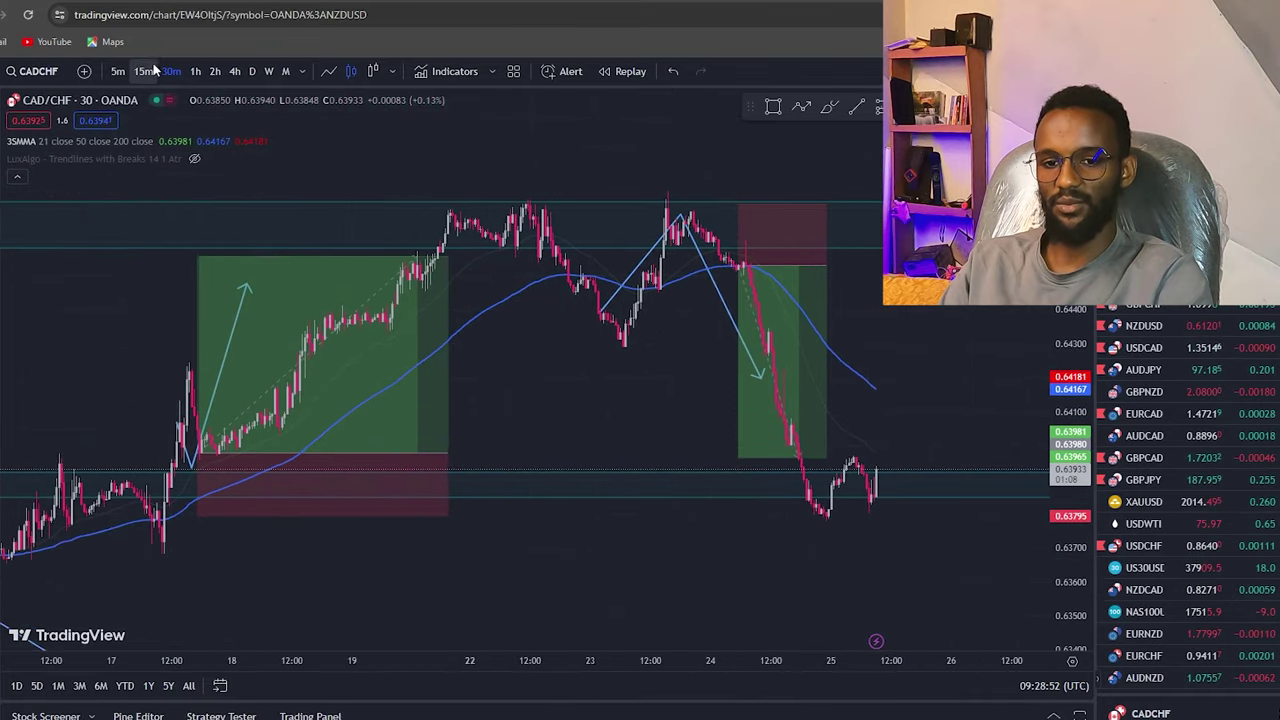
pyautogui.click(234, 71)
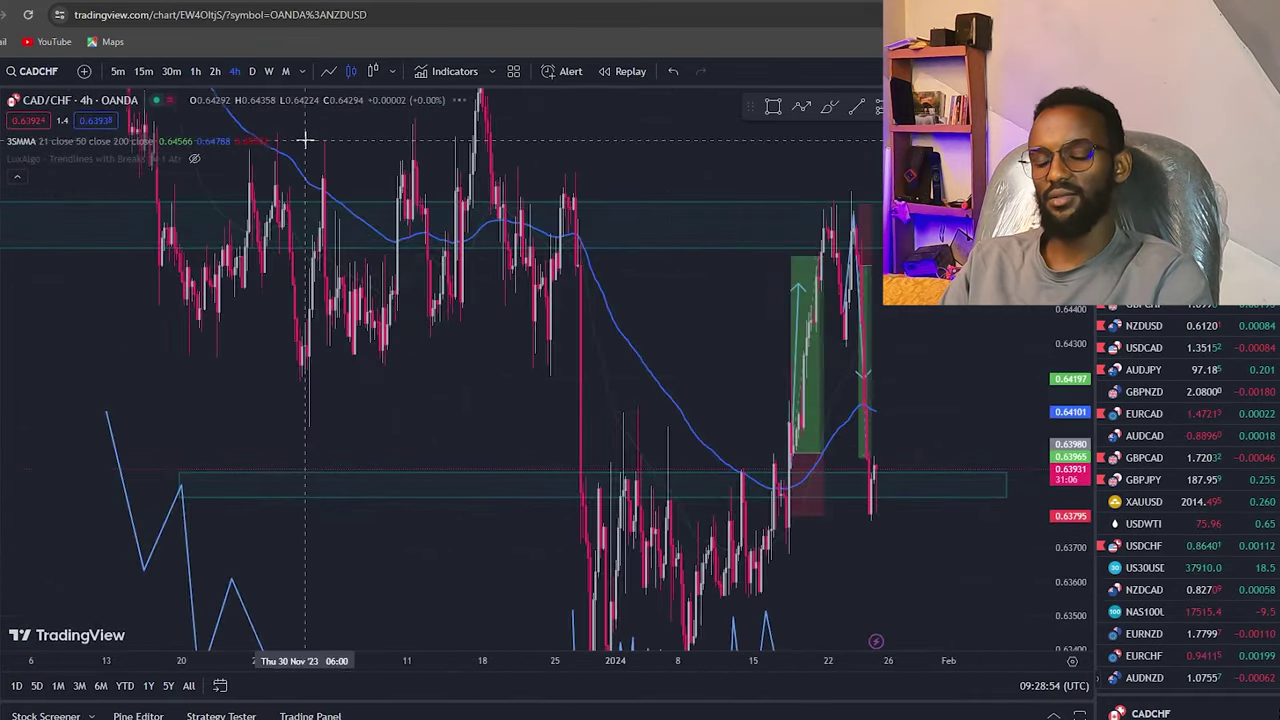
# - Frame the recent January candles so the January 17 long and January 24 short boxes show
pyautogui.scroll(2, 999, 412)
pyautogui.scroll(2, 857, 428)
pyautogui.moveTo(737, 423); pyautogui.dragTo(883, 349)
pyautogui.scroll(1, 843, 362)
pyautogui.scroll(-1, 786, 386)
pyautogui.moveTo(786, 386); pyautogui.dragTo(814, 386)
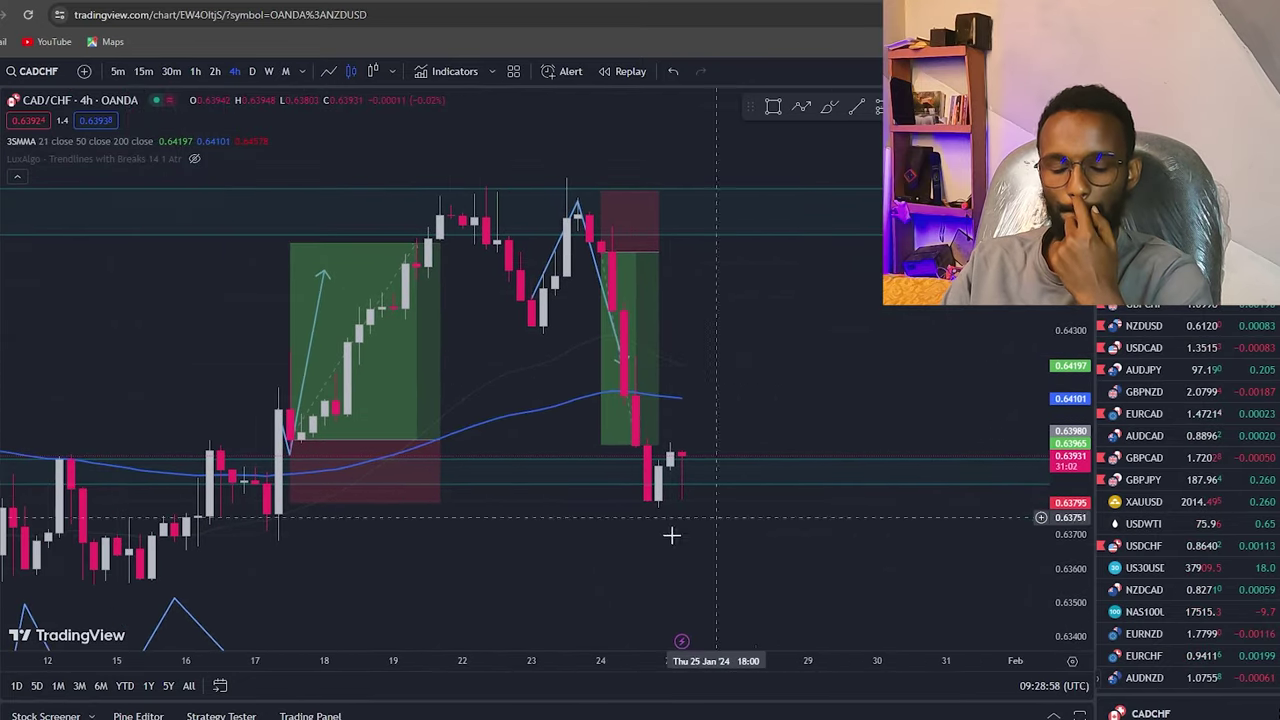
pyautogui.moveTo(743, 500); pyautogui.dragTo(1015, 431)
pyautogui.scroll(-1, 894, 531)
pyautogui.scroll(-1, 894, 531)
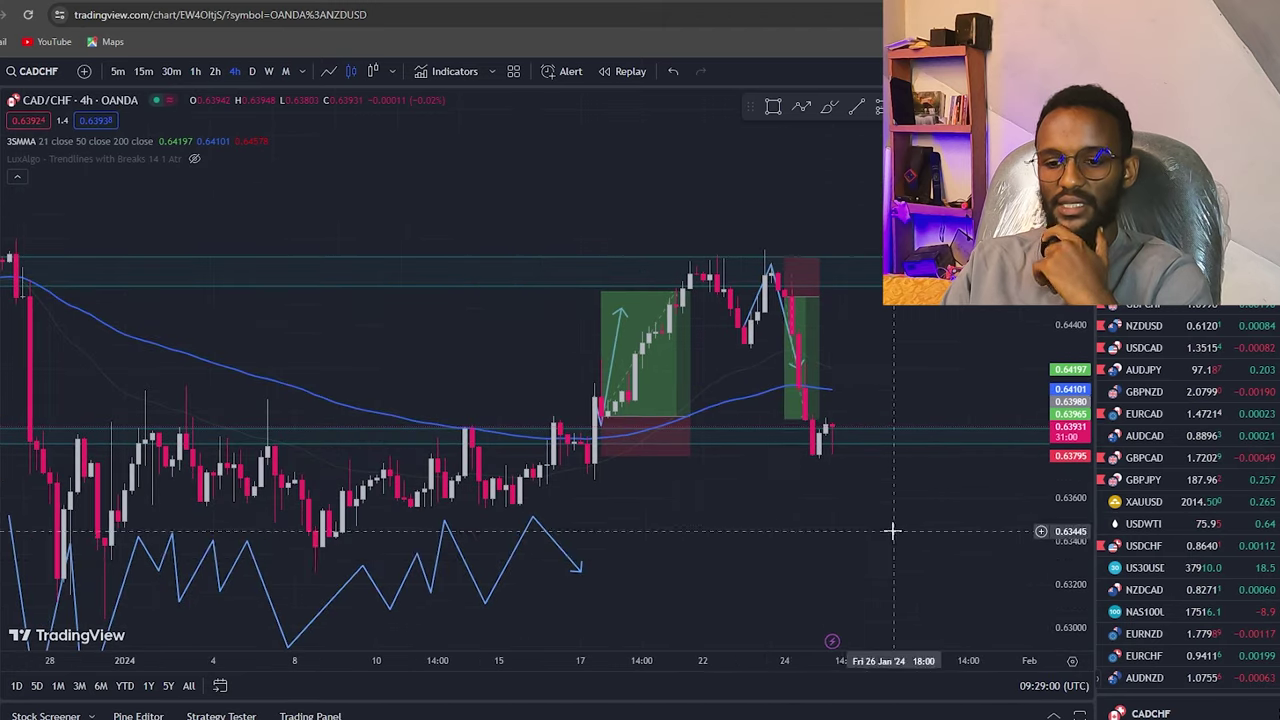
pyautogui.scroll(-1, 789, 557)
pyautogui.scroll(-1, 831, 544)
pyautogui.scroll(1, 831, 544)
pyautogui.scroll(1, 814, 531)
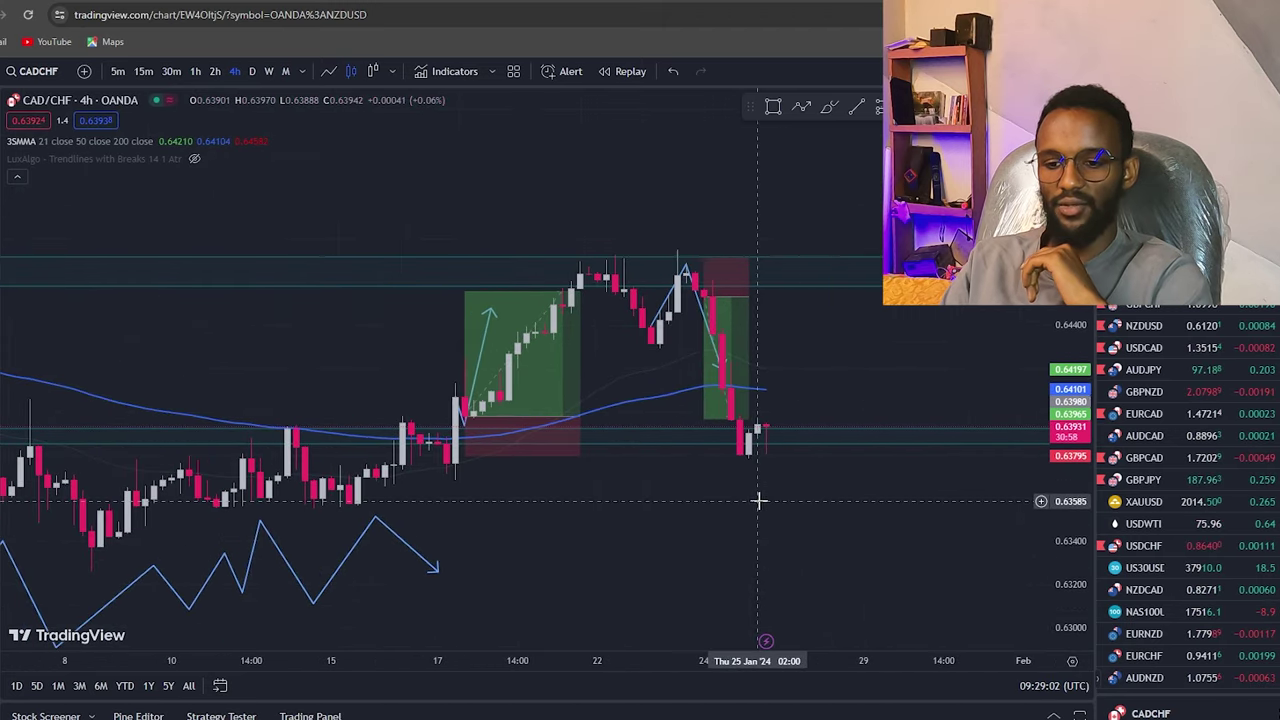
# - Draw a projected bearish zigzag path from the latest candle down to about 0.630
pyautogui.click(766, 422)
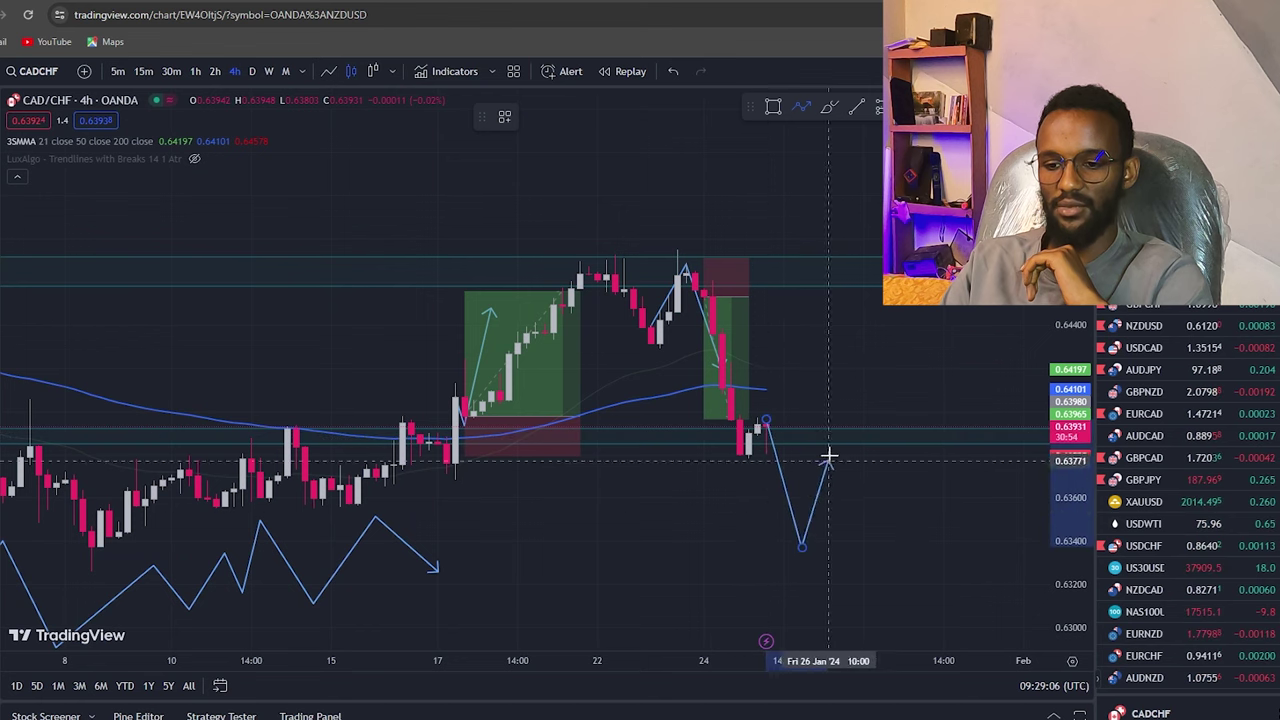
pyautogui.click(852, 432)
pyautogui.doubleClick(963, 630)
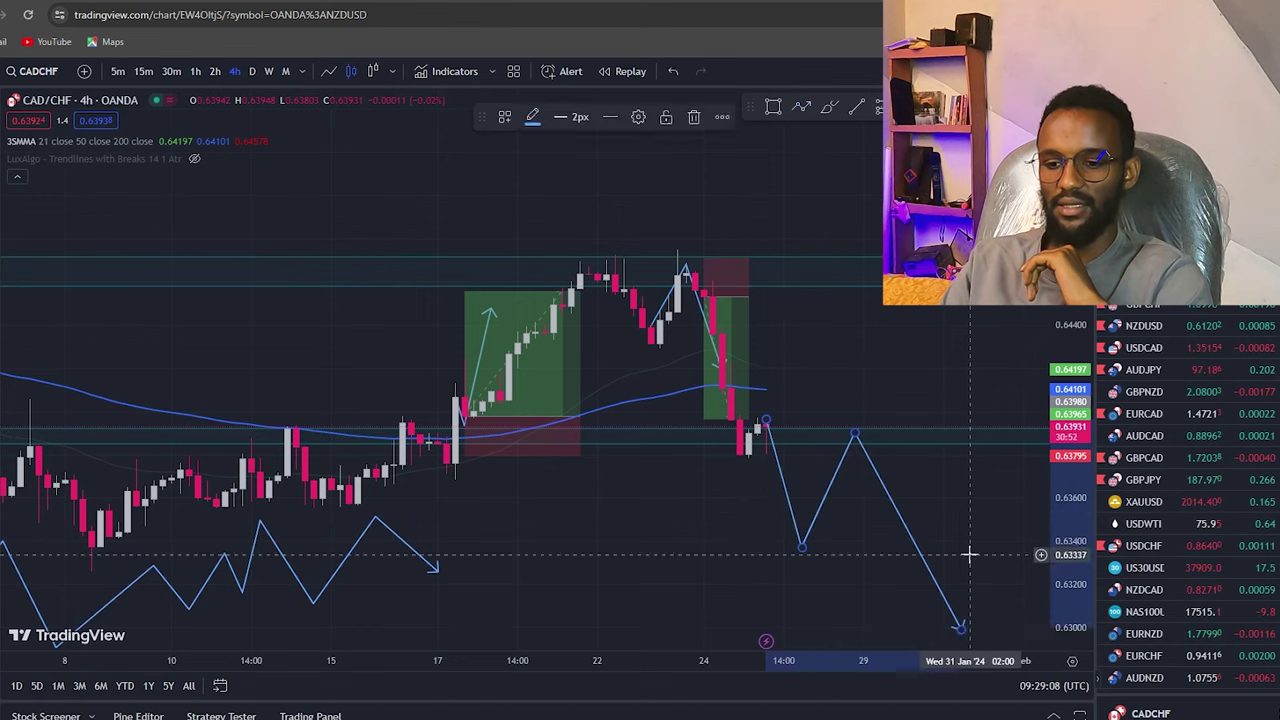
# - Add a short position at the projected lower high: 1.99% target, 0.37% stop, R/R 5.33
pyautogui.moveTo(970, 554); pyautogui.dragTo(812, 452)
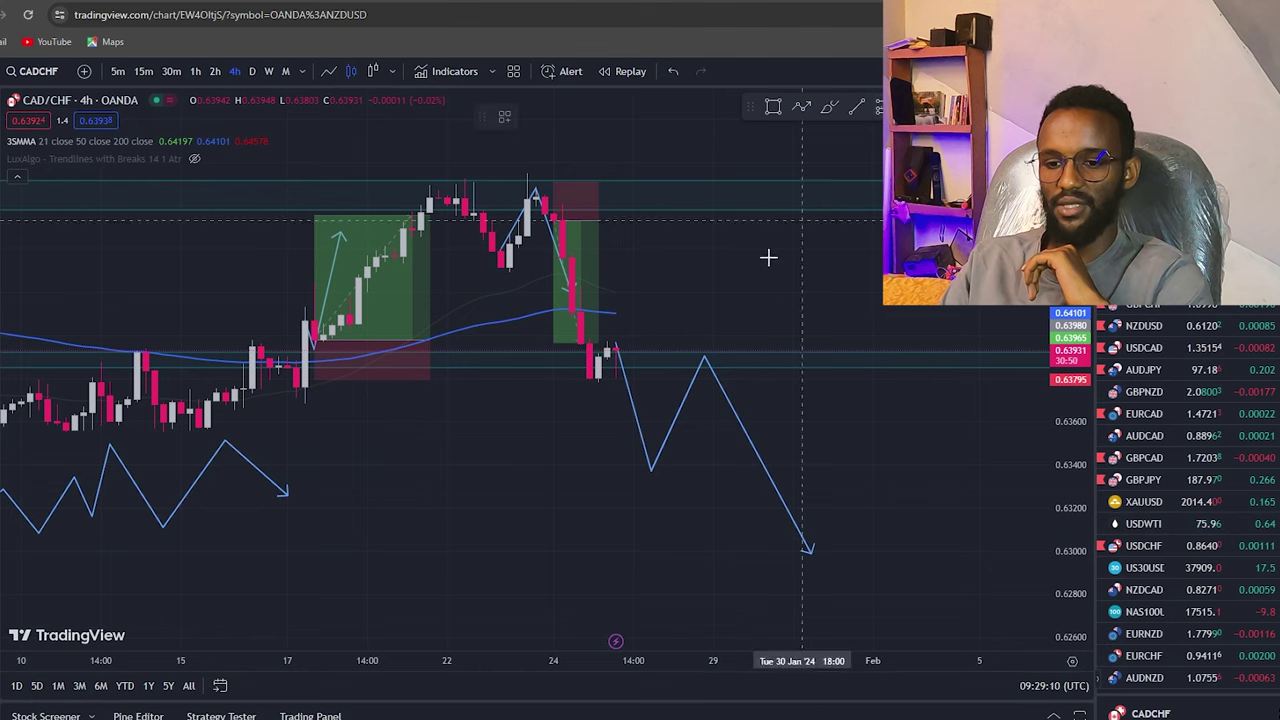
pyautogui.click(707, 347)
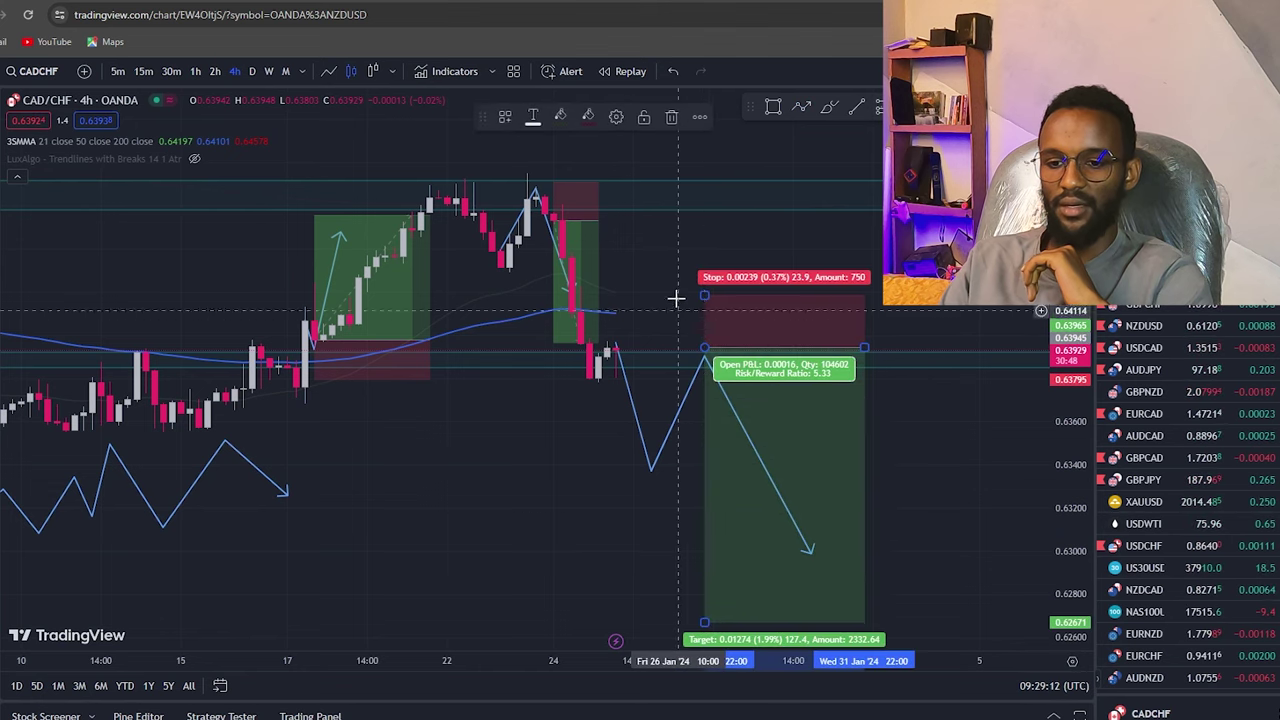
pyautogui.scroll(-3, 994, 455)
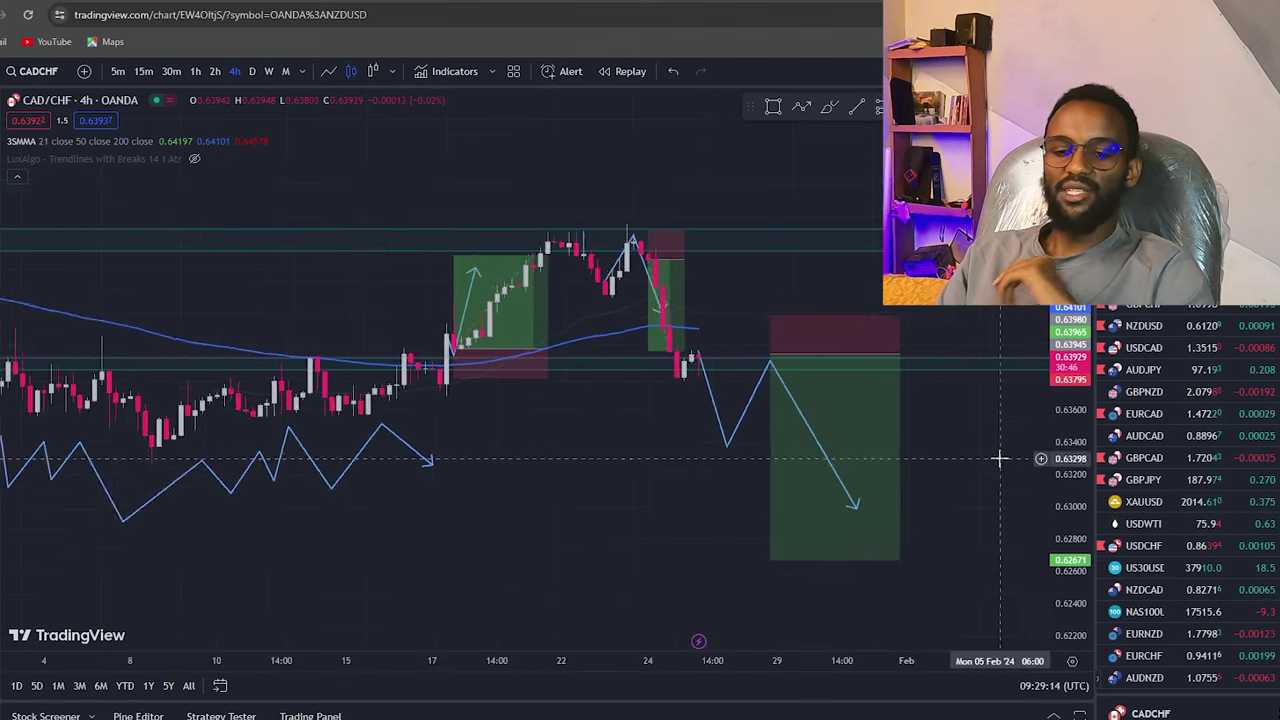